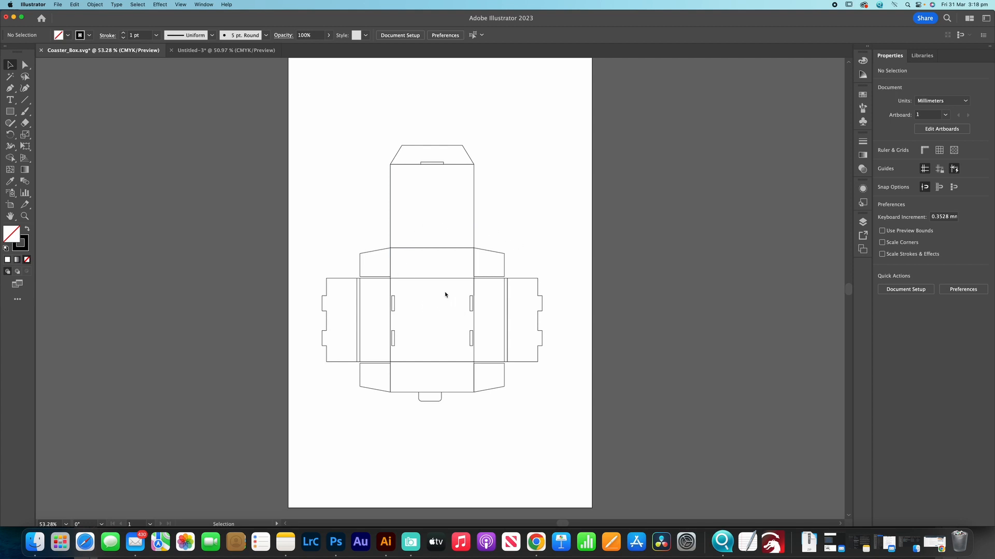
- Switch to the blank Untitled-3 document and create a 110 × 110 mm square on the artboard
{"action": "key", "text": "ctrl+Tab"}
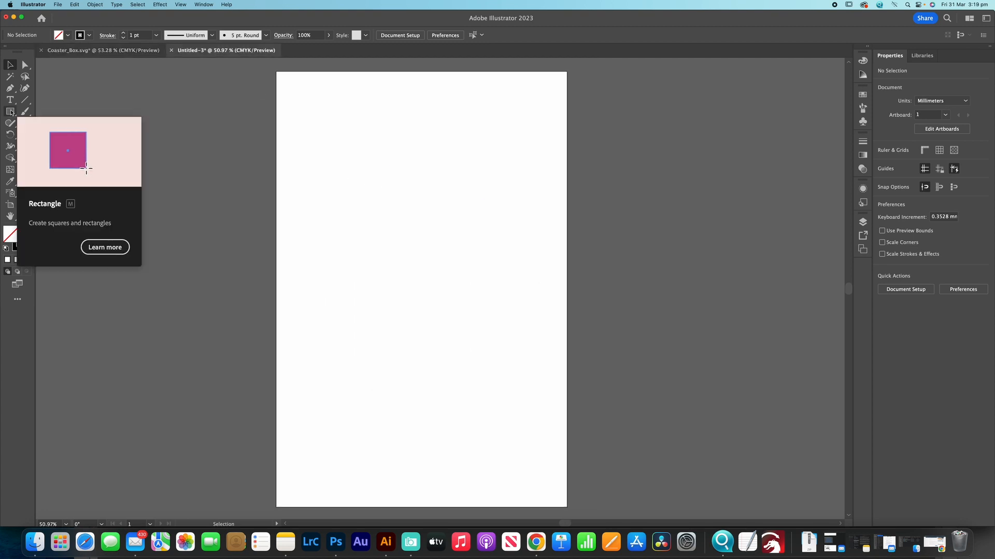
{"action": "left_click", "coordinate": [10, 111]}
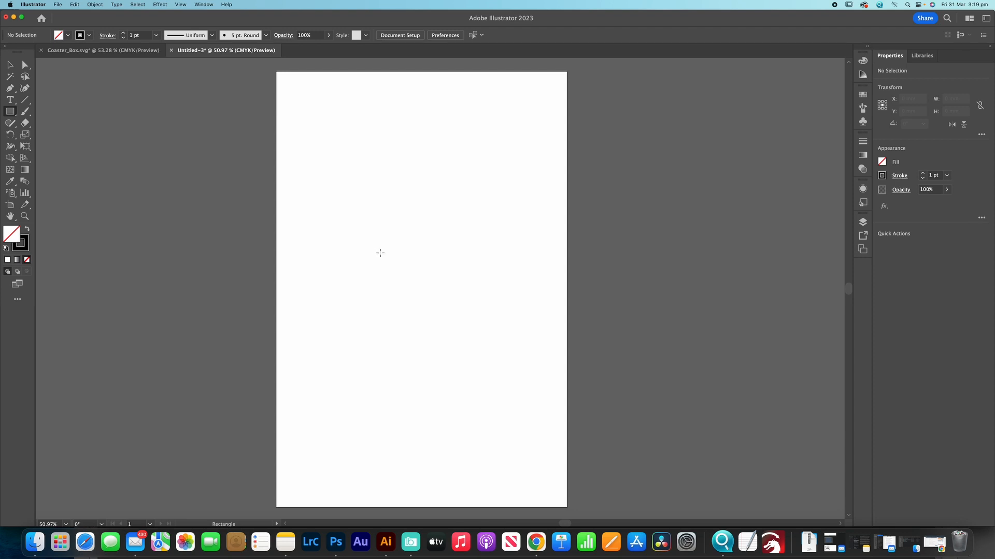
{"action": "left_click", "coordinate": [397, 273]}
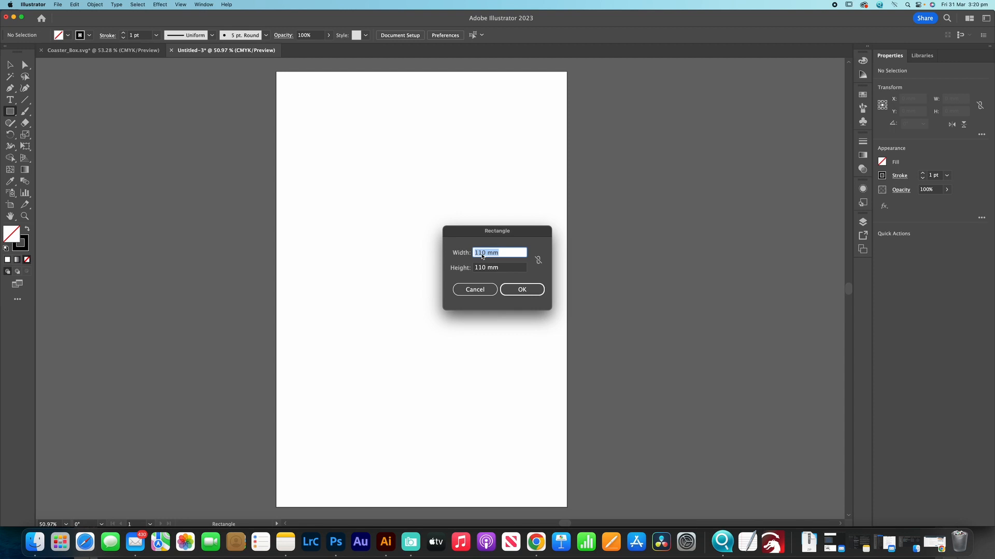
{"action": "left_click", "coordinate": [523, 289]}
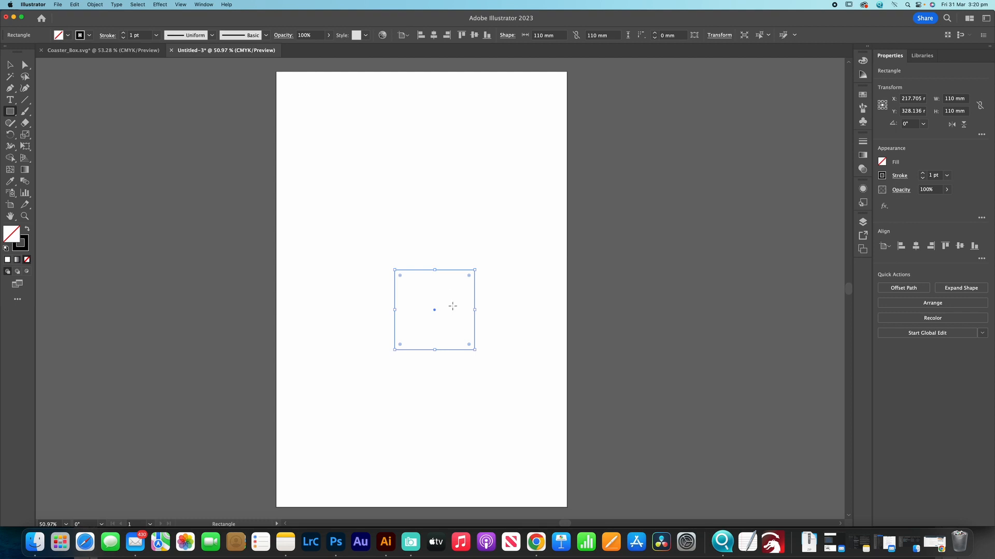
- Duplicate the 110 mm square straight up, leaving a gap between the copy and the original
{"action": "key", "text": "v"}
{"action": "key", "text": "super+0"}
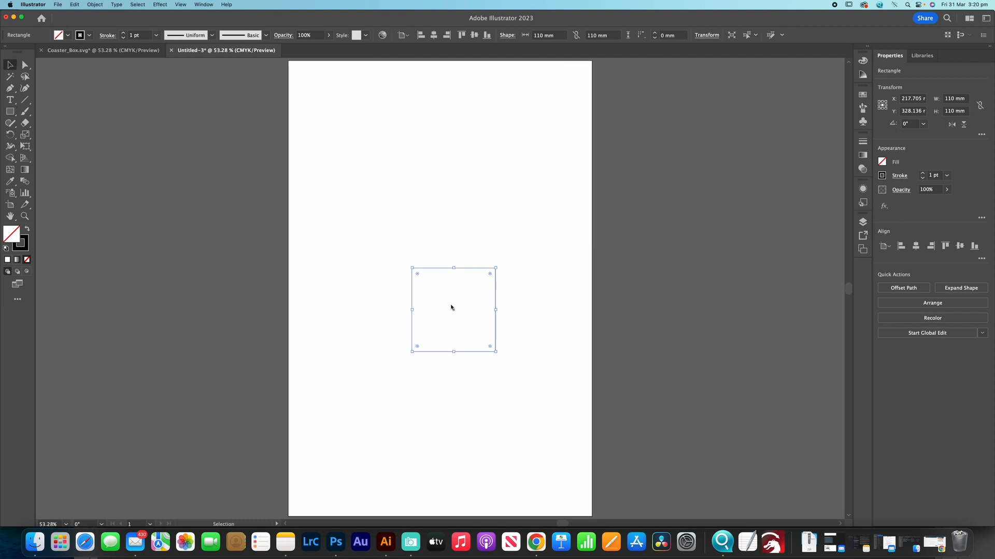
{"action": "left_click_drag", "start_coordinate": [454, 311], "coordinate": [450, 168]}
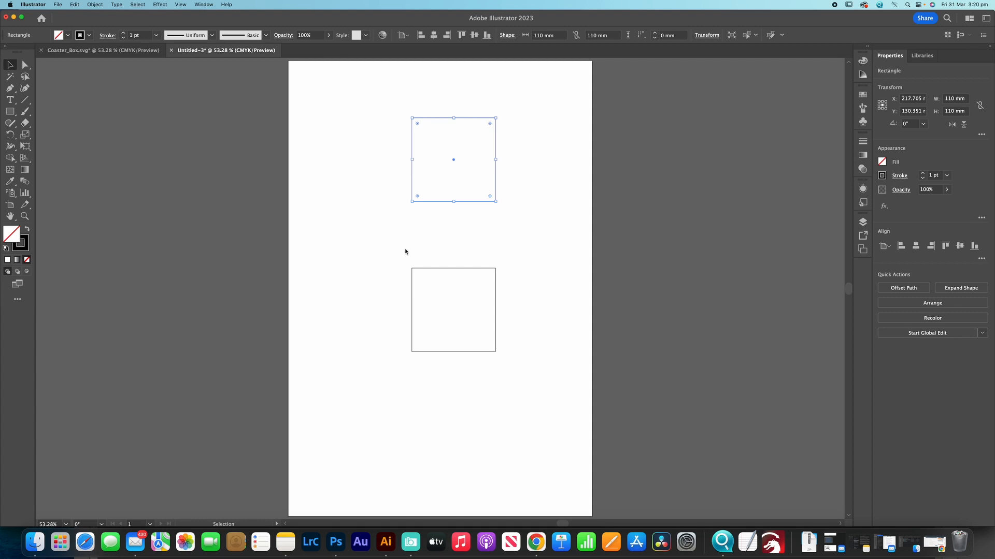
{"action": "left_click", "coordinate": [386, 248]}
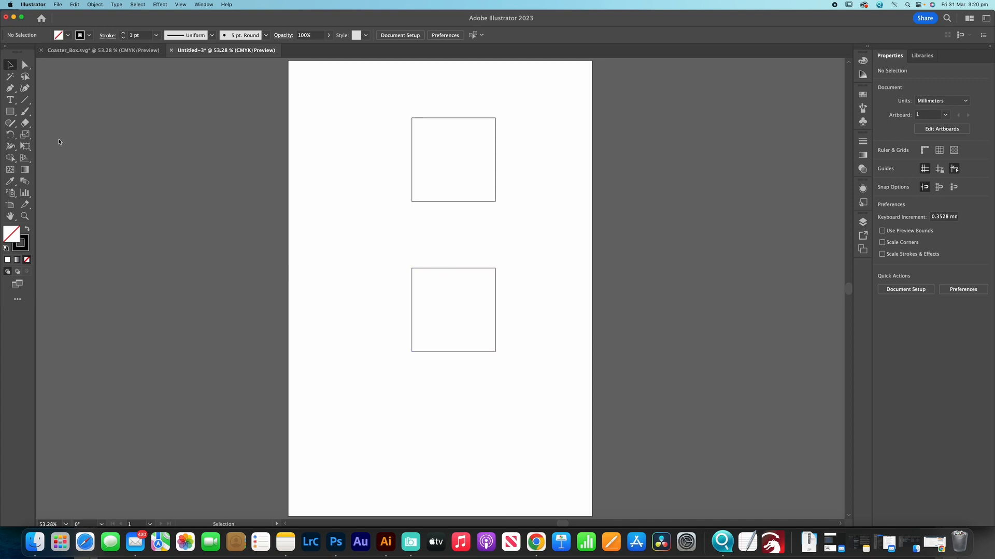
- Create a 110 mm wide, 40 mm high rectangle below the lower square
{"action": "key", "text": "m"}
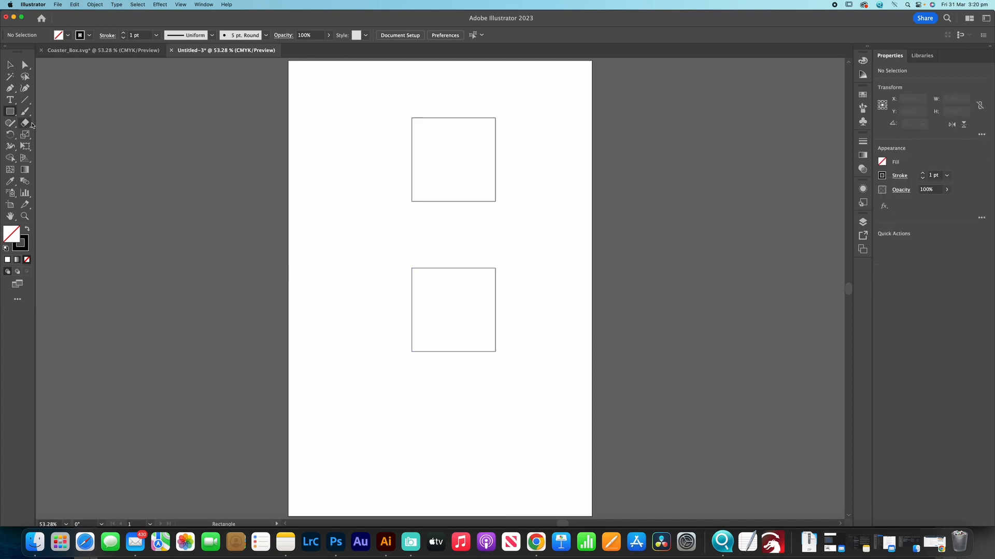
{"action": "left_click", "coordinate": [436, 385]}
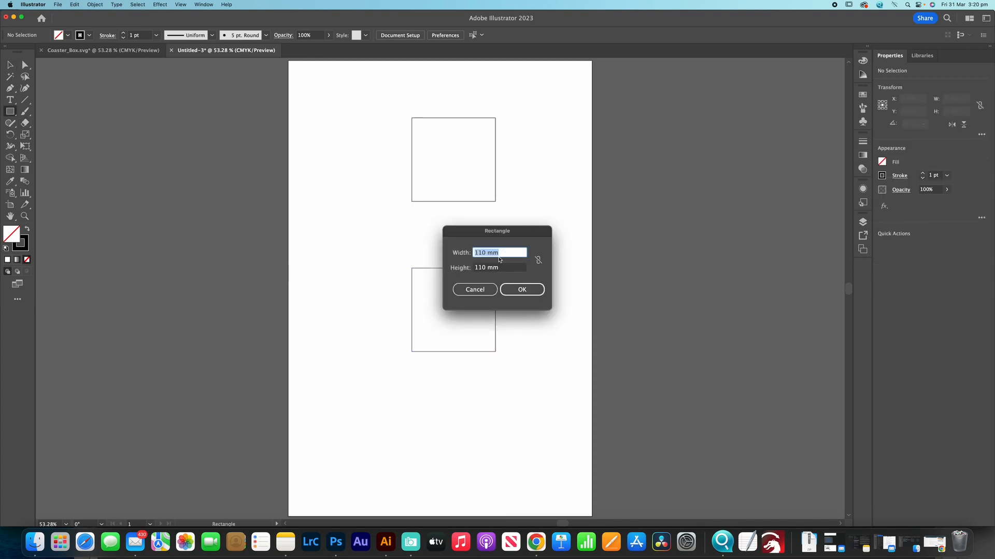
{"action": "left_click_drag", "start_coordinate": [532, 238], "coordinate": [597, 306]}
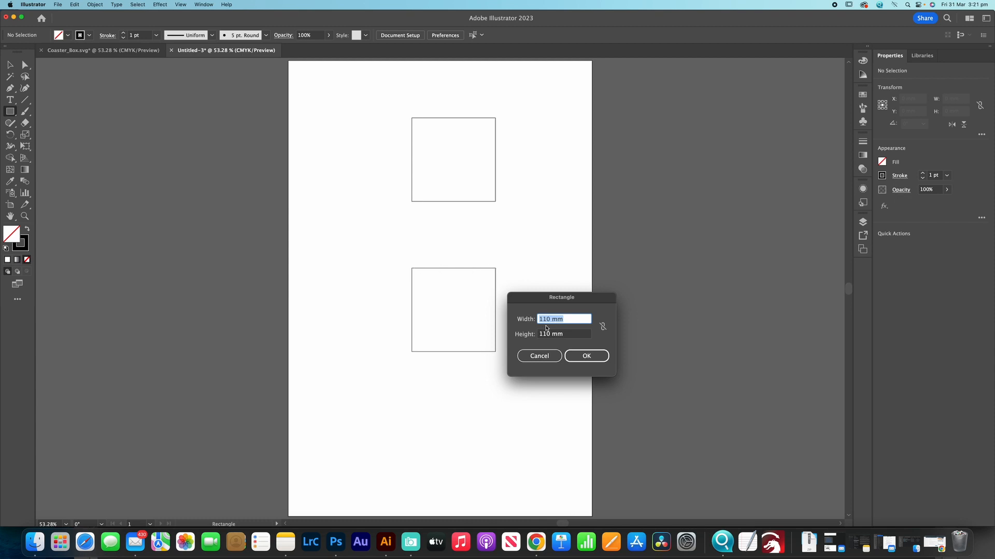
{"action": "left_click_drag", "start_coordinate": [566, 336], "coordinate": [528, 335]}
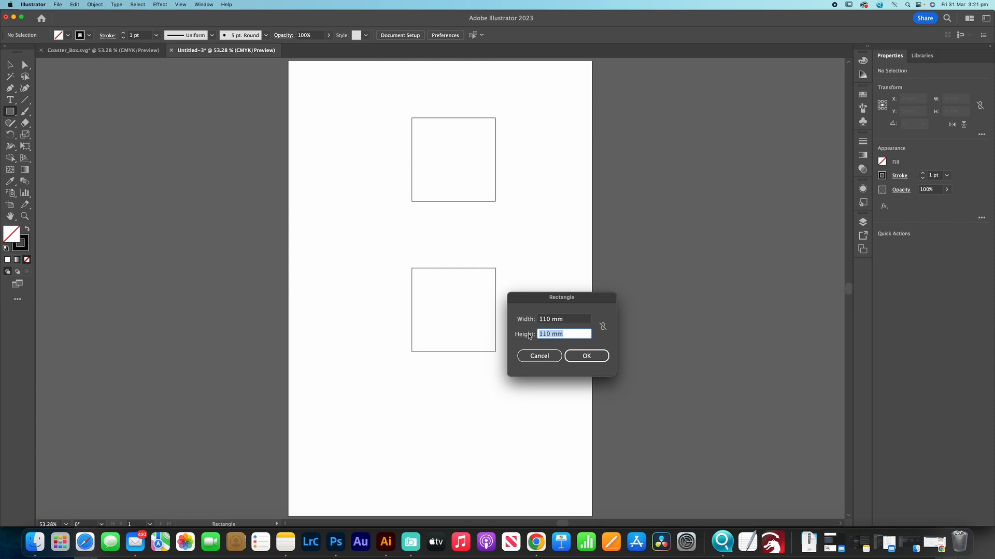
{"action": "type", "text": "40"}
{"action": "key", "text": "Return"}
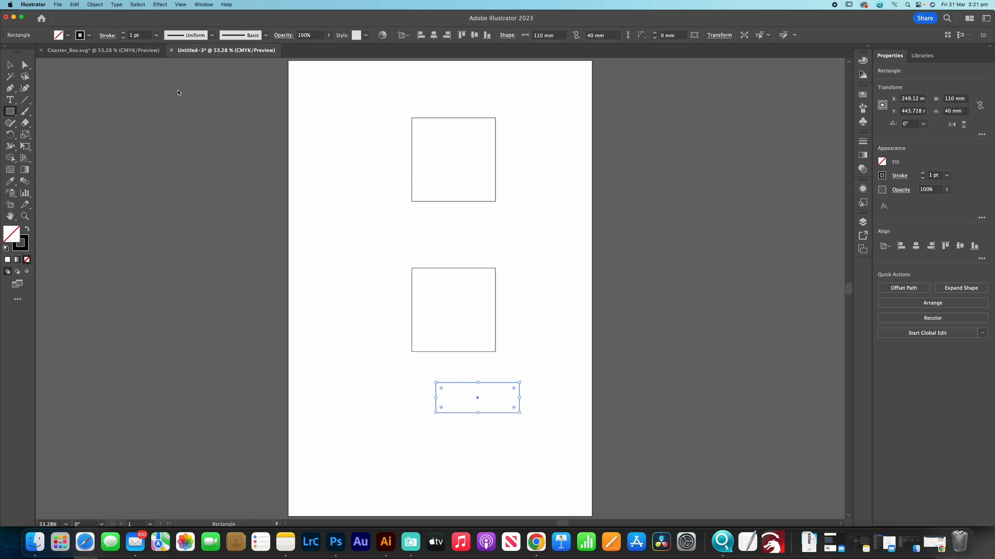
- Snap the 110 × 40 mm rectangle onto the lower square's top edge and place a copy along its bottom edge
{"action": "left_click", "coordinate": [10, 65]}
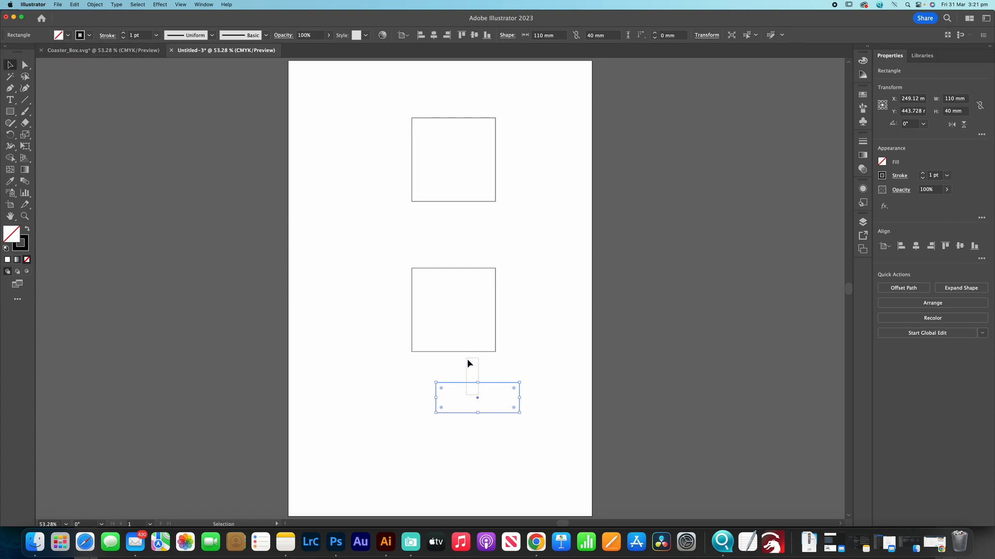
{"action": "left_click_drag", "start_coordinate": [477, 396], "coordinate": [455, 254]}
{"action": "left_click", "coordinate": [512, 225]}
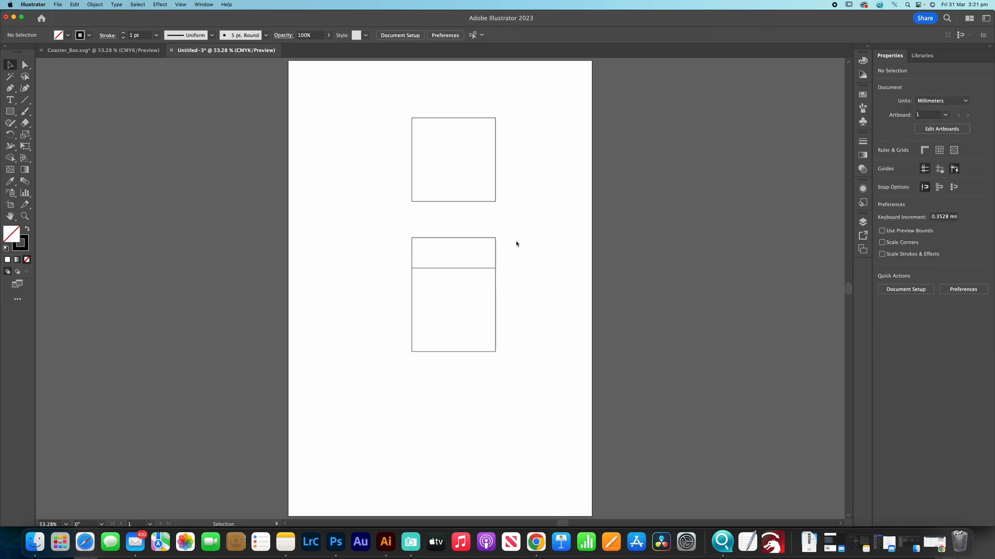
{"action": "left_click", "coordinate": [461, 240]}
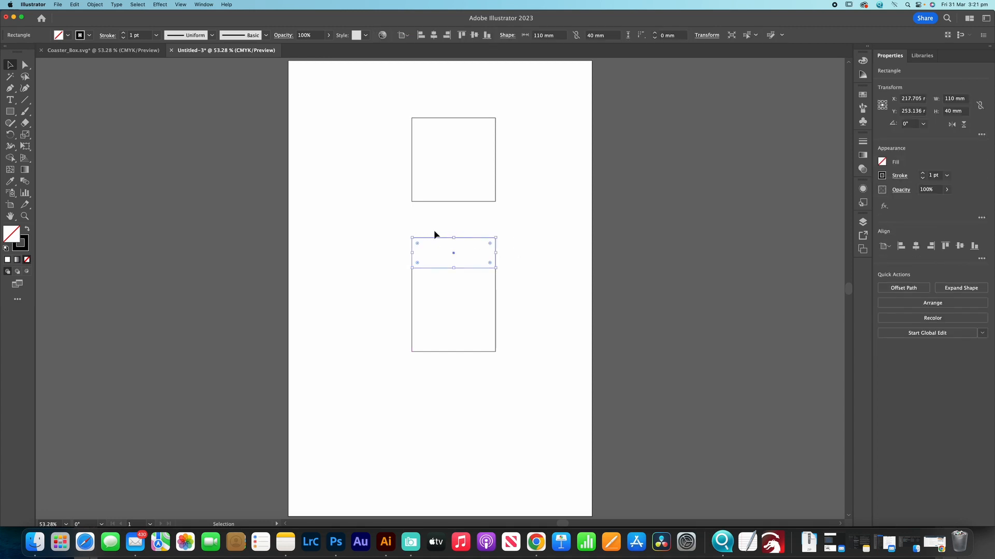
{"action": "left_click_drag", "start_coordinate": [455, 258], "coordinate": [453, 369]}
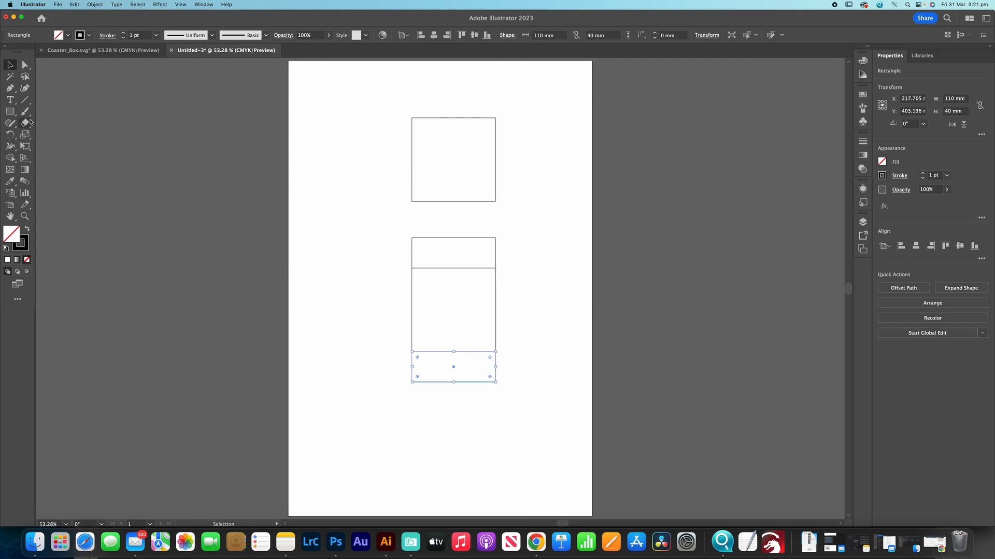
- Create a 40 × 110 mm rectangle, snap it to the lower square's right edge and place a copy on the left edge
{"action": "left_click", "coordinate": [10, 112]}
{"action": "left_click", "coordinate": [515, 307]}
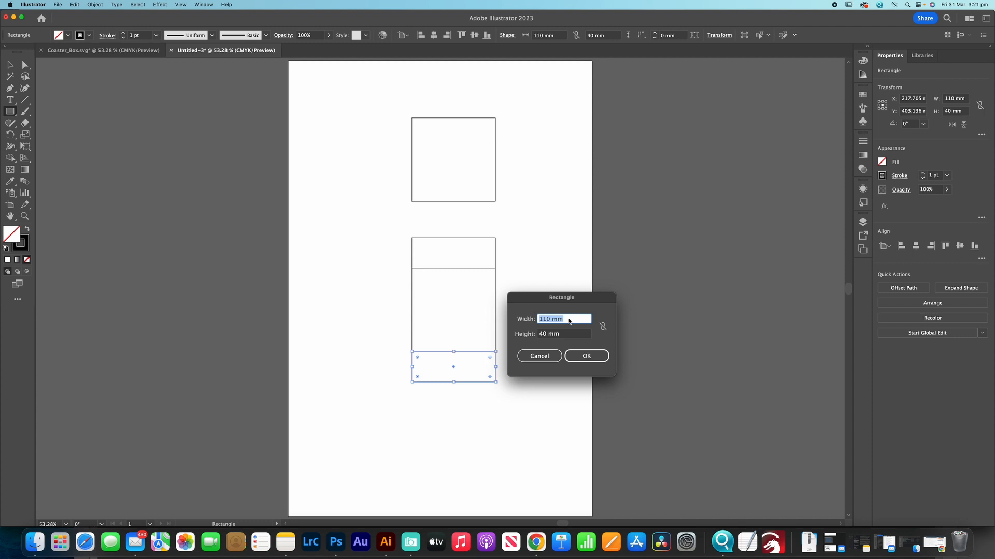
{"action": "type", "text": "40"}
{"action": "key", "text": "Tab"}
{"action": "type", "text": "110"}
{"action": "left_click", "coordinate": [586, 356]}
{"action": "key", "text": "v"}
{"action": "left_click_drag", "start_coordinate": [521, 332], "coordinate": [397, 311]}
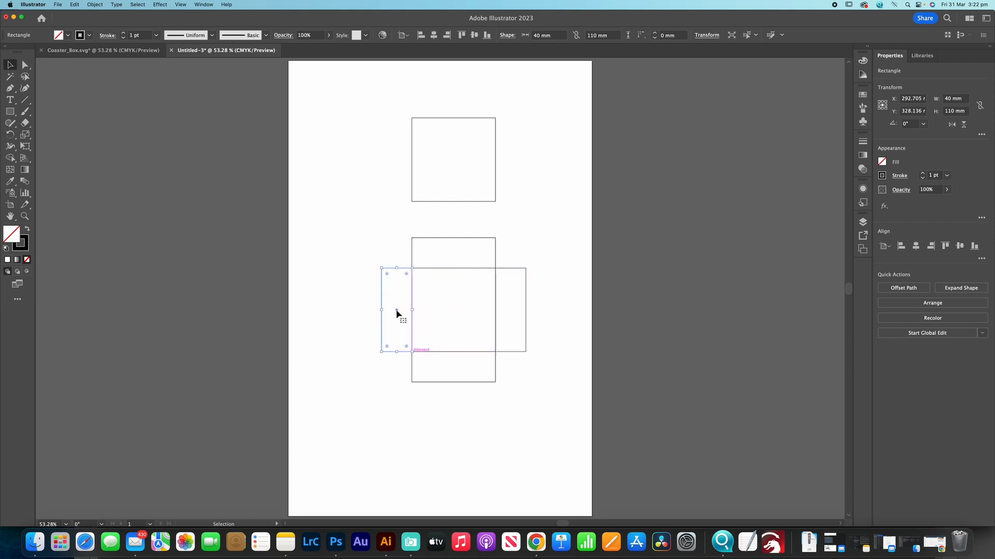
{"action": "left_click", "coordinate": [541, 257]}
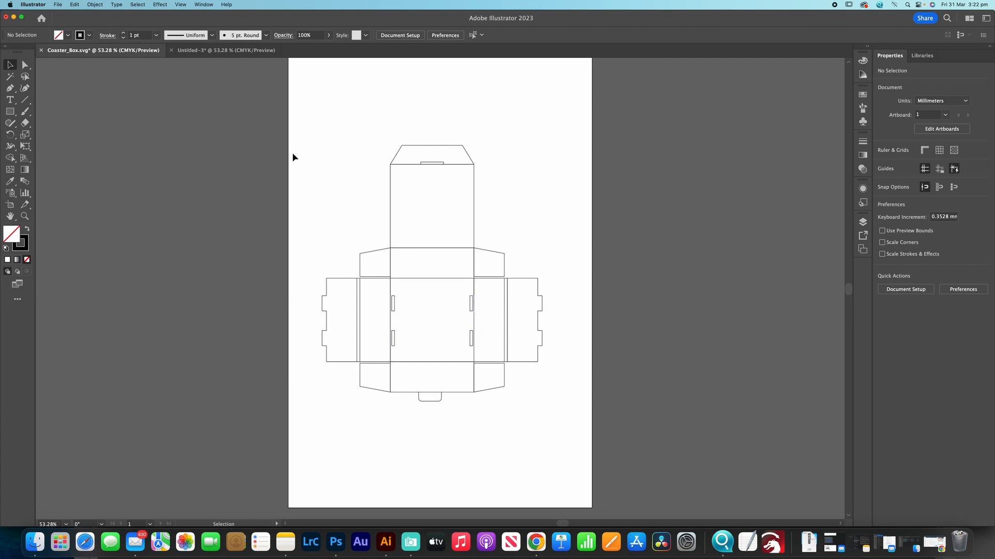
- In Untitled-3, duplicate both 40 × 110 mm side panels outward, leaving a small gap beside each original
{"action": "left_click", "coordinate": [224, 52]}
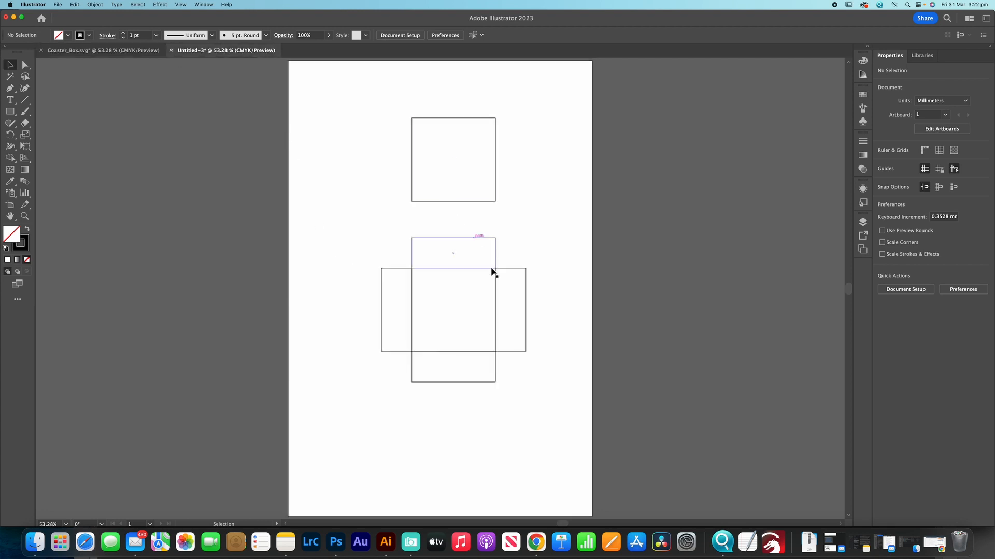
{"action": "left_click", "coordinate": [526, 301]}
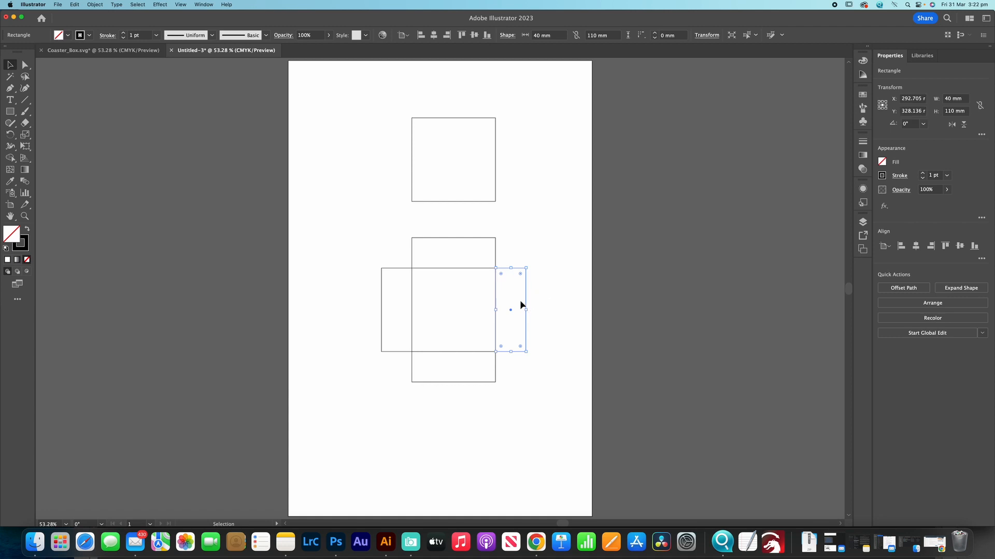
{"action": "left_click_drag", "start_coordinate": [512, 309], "coordinate": [553, 310]}
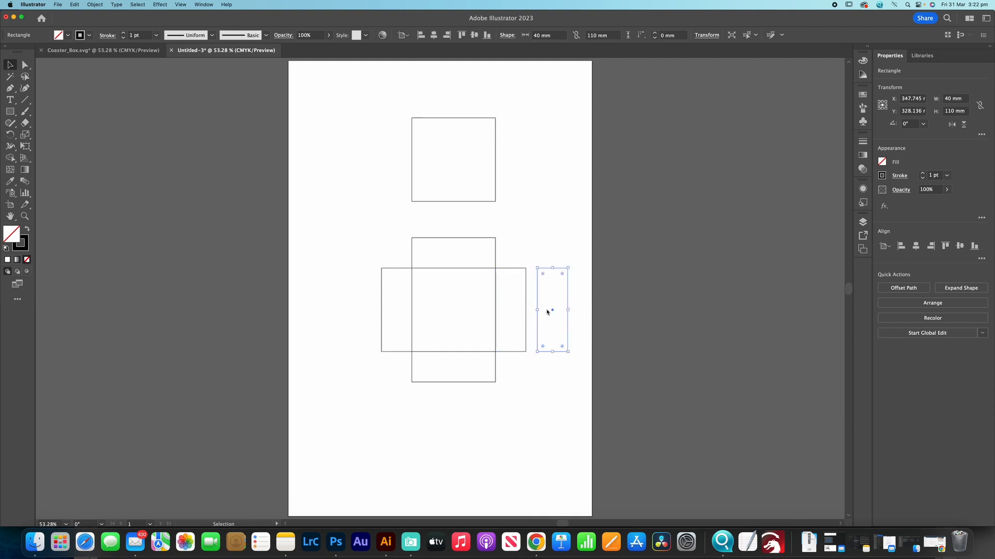
{"action": "left_click", "coordinate": [396, 303]}
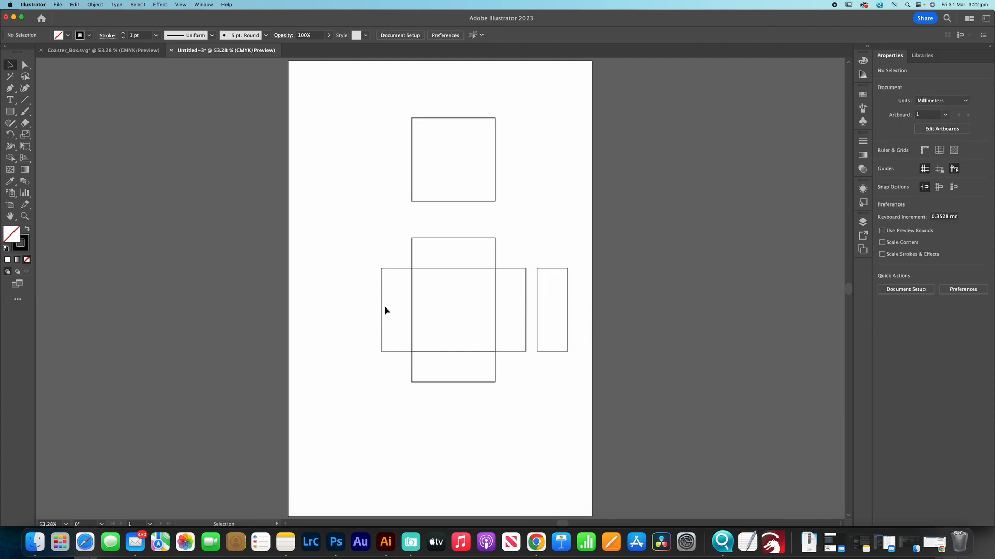
{"action": "left_click", "coordinate": [381, 309]}
{"action": "left_click_drag", "start_coordinate": [396, 310], "coordinate": [353, 309]}
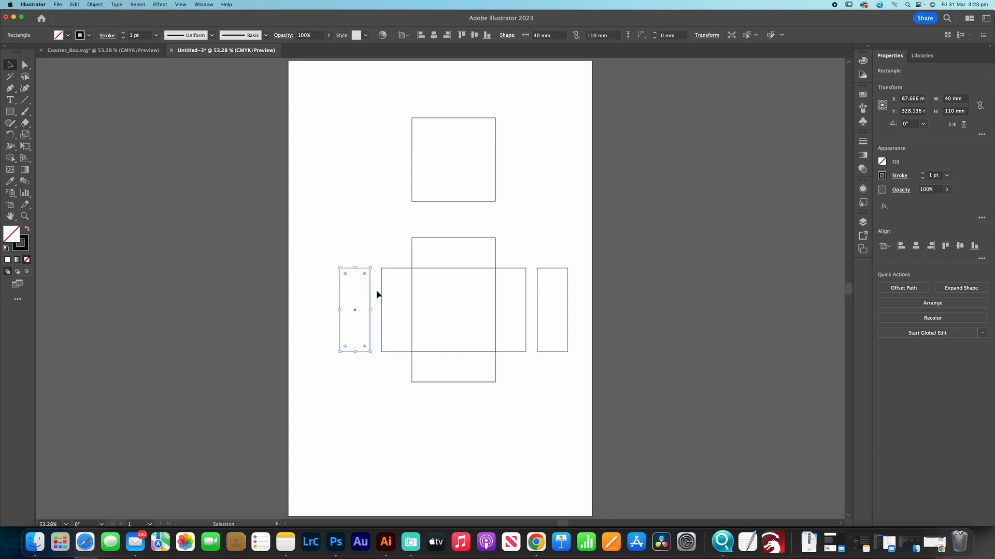
- Create a 5 × 110 mm strip and snap it to the outer edge of the inner left side panel
{"action": "left_click", "coordinate": [10, 111]}
{"action": "left_click", "coordinate": [364, 221]}
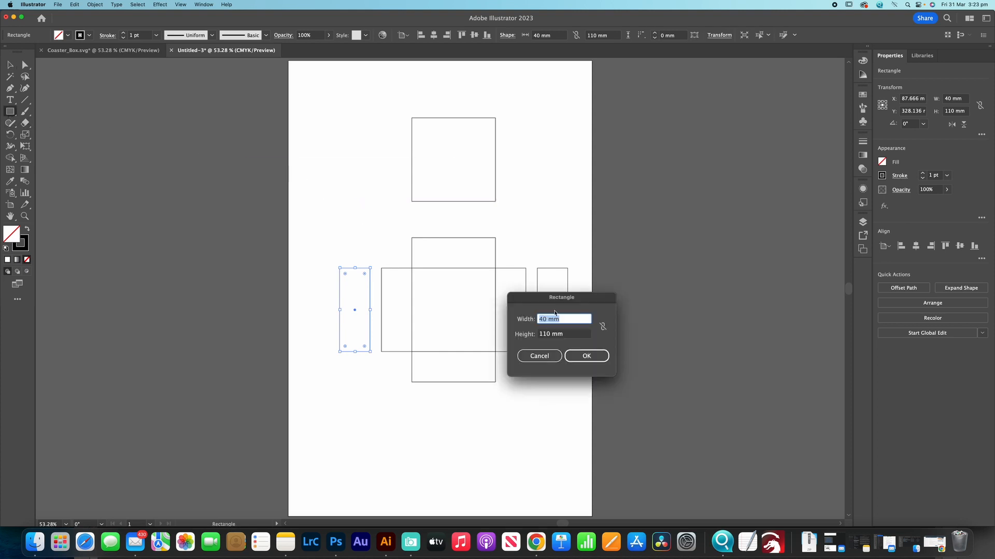
{"action": "type", "text": "5"}
{"action": "key", "text": "Tab"}
{"action": "key", "text": "Return"}
{"action": "key", "text": "v"}
{"action": "key", "text": "super+1"}
{"action": "left_click_drag", "start_coordinate": [388, 264], "coordinate": [422, 371]}
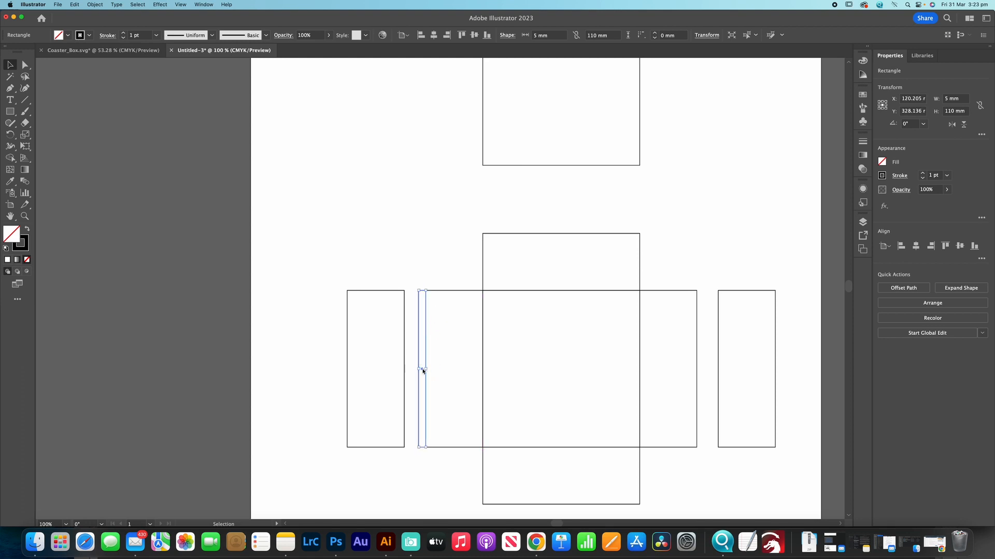
- Copy the 5 mm strip to the right side panel's outer edge and snap both outer 40 mm panels against the strips
{"action": "left_click_drag", "start_coordinate": [423, 370], "coordinate": [732, 369]}
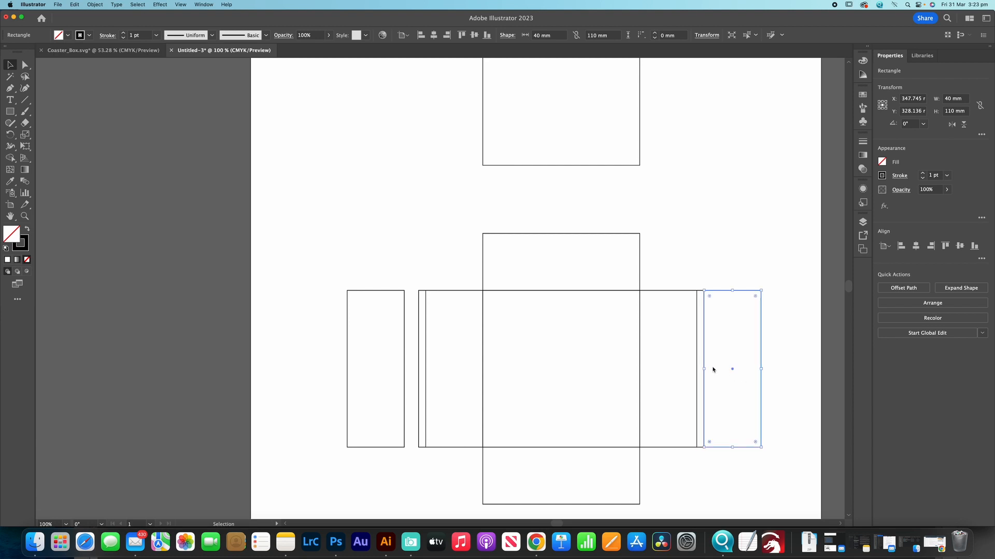
{"action": "left_click", "coordinate": [382, 360]}
{"action": "left_click", "coordinate": [405, 366]}
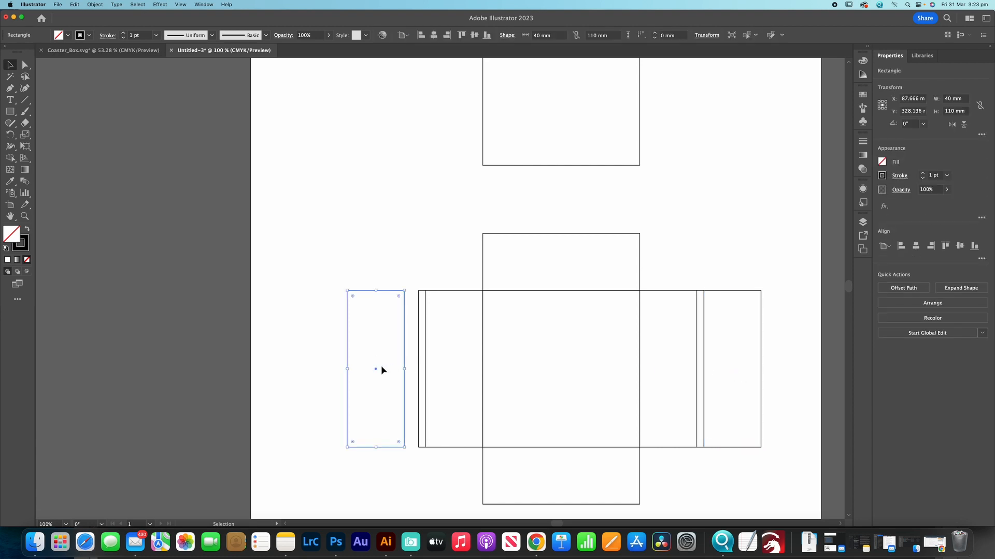
{"action": "left_click_drag", "start_coordinate": [377, 371], "coordinate": [388, 369]}
{"action": "left_click", "coordinate": [339, 280]}
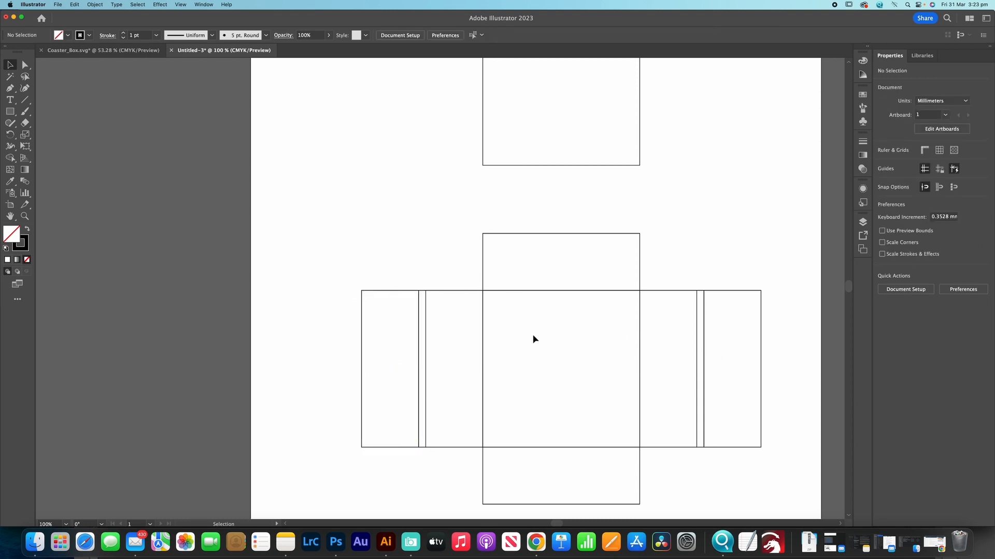
- Move the upper 110 mm square down to snap onto the top edge of the upper 40 mm panel
{"action": "key", "text": "super+minus"}
{"action": "left_click_drag", "start_coordinate": [565, 163], "coordinate": [565, 196]}
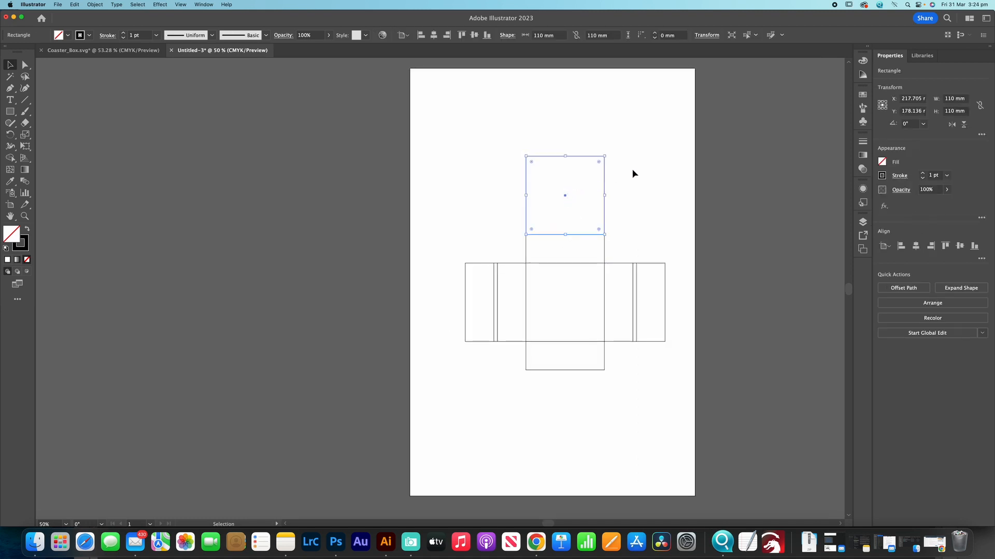
{"action": "left_click", "coordinate": [611, 170]}
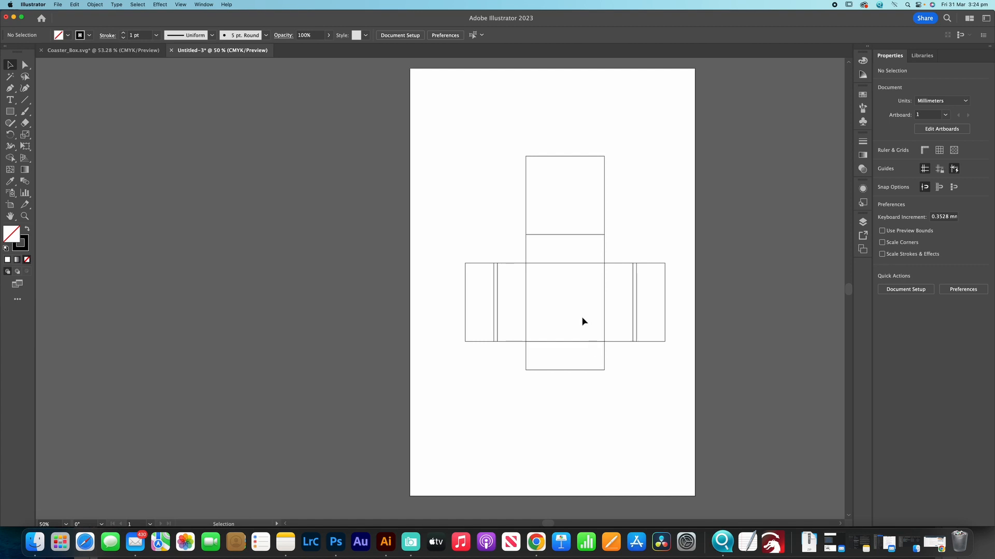
- Draw a 40 × 40 mm square in the corner between the bottom panel and the inner right side panel
{"action": "left_click", "coordinate": [10, 111]}
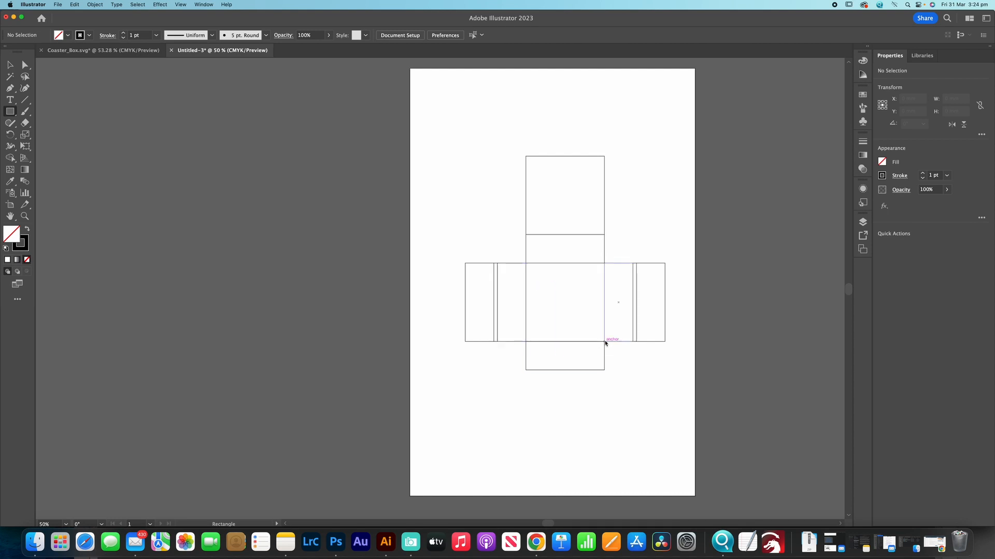
{"action": "left_click_drag", "start_coordinate": [604, 342], "coordinate": [632, 370]}
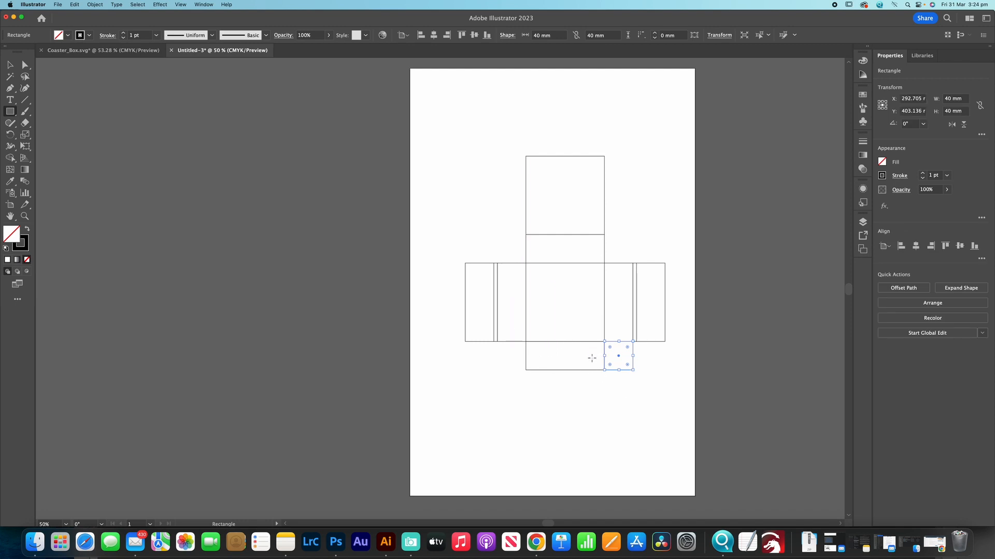
{"action": "scroll", "coordinate": [592, 360], "scroll_direction": "up", "scroll_amount": 3}
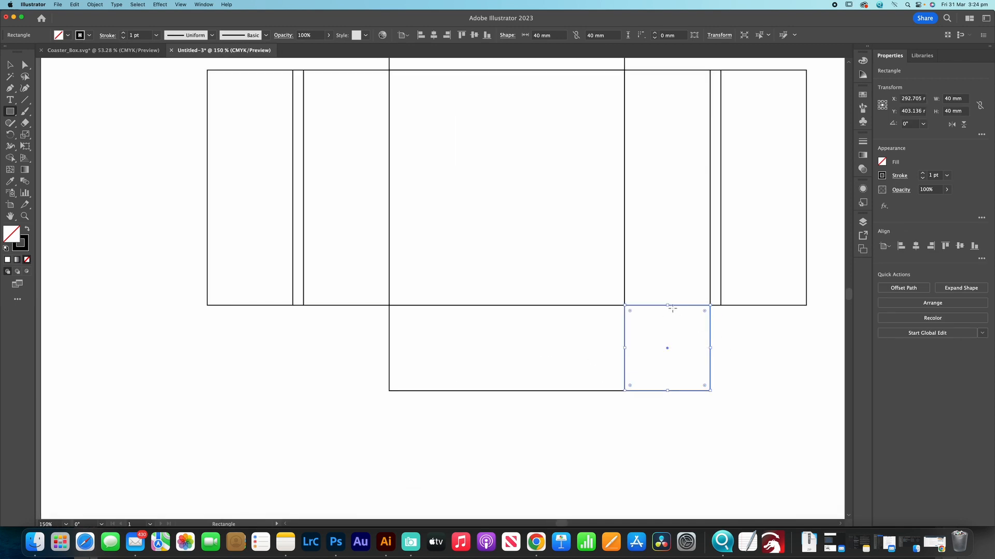
{"action": "scroll", "coordinate": [91, 101], "scroll_direction": "down", "scroll_amount": 1}
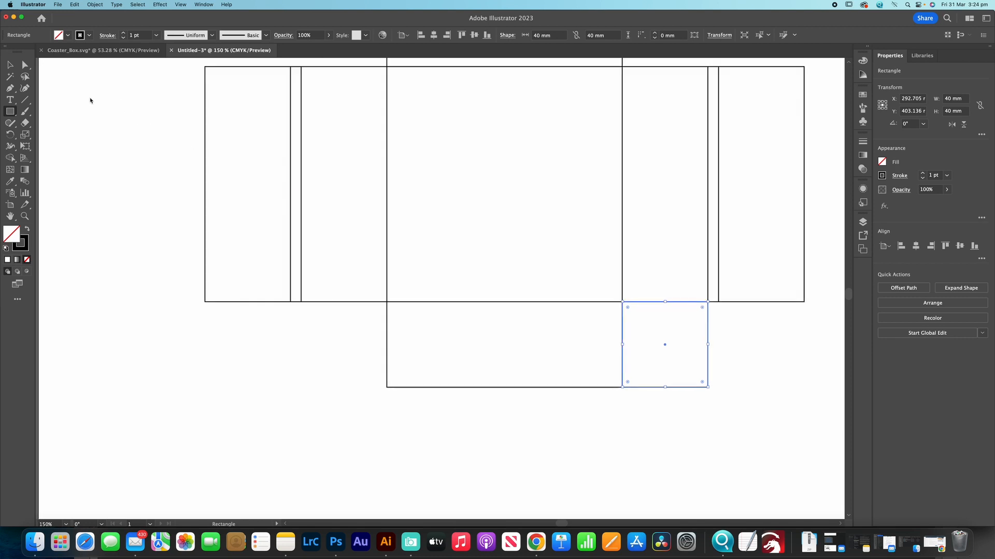
- Copy the 40 mm corner square into the other three corners between the side panels and the upper and lower panels
{"action": "left_click", "coordinate": [10, 65]}
{"action": "left_click", "coordinate": [552, 415]}
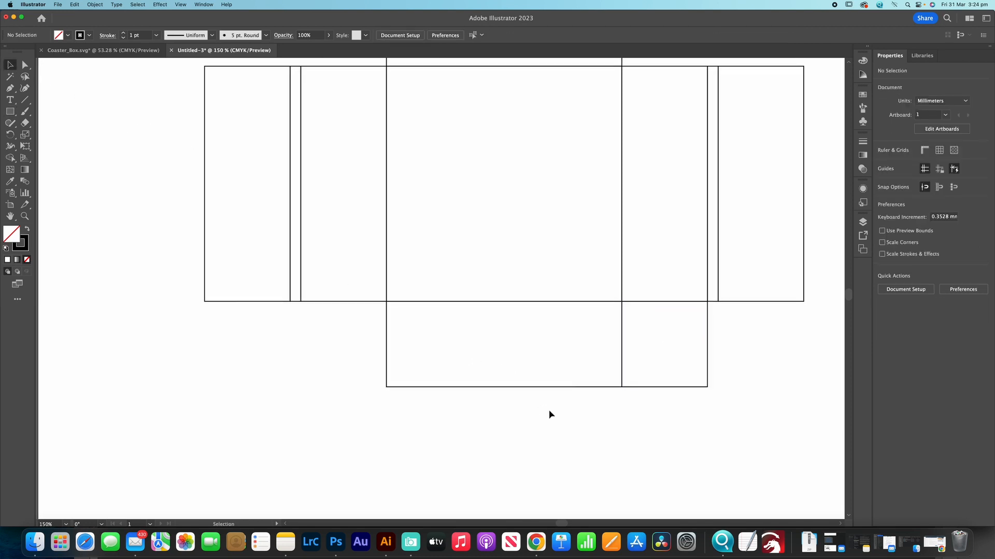
{"action": "left_click", "coordinate": [694, 387]}
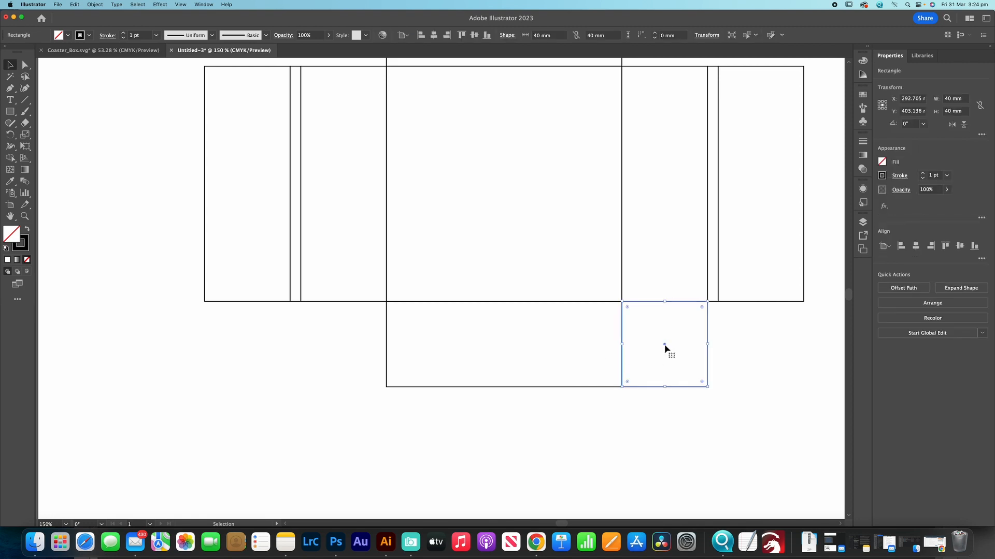
{"action": "left_click_drag", "start_coordinate": [665, 348], "coordinate": [342, 349]}
{"action": "scroll", "coordinate": [342, 348], "scroll_direction": "up", "scroll_amount": 5}
{"action": "left_click_drag", "start_coordinate": [339, 462], "coordinate": [662, 139]}
{"action": "scroll", "coordinate": [728, 140], "scroll_direction": "up", "scroll_amount": 5}
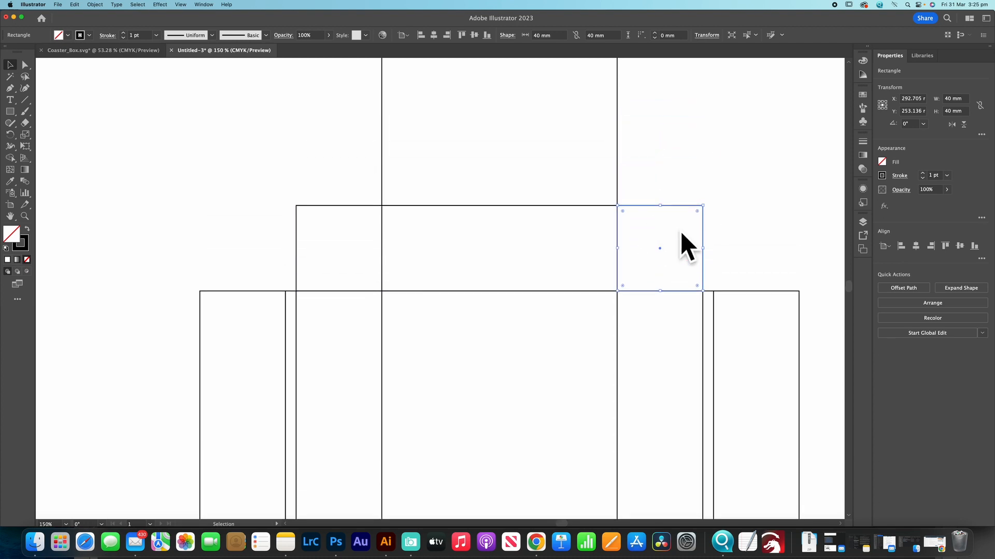
{"action": "left_click", "coordinate": [732, 216]}
- Create a three-sided polygon with a 17.639 mm radius beside the template and set its height to 40 mm
{"action": "scroll", "coordinate": [733, 216], "scroll_direction": "down", "scroll_amount": 3}
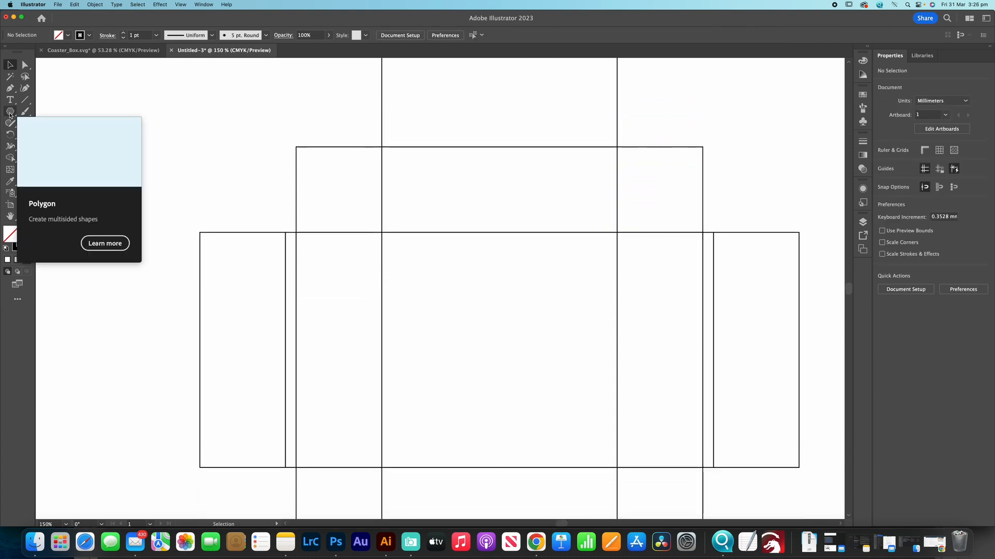
{"action": "left_click", "coordinate": [10, 112]}
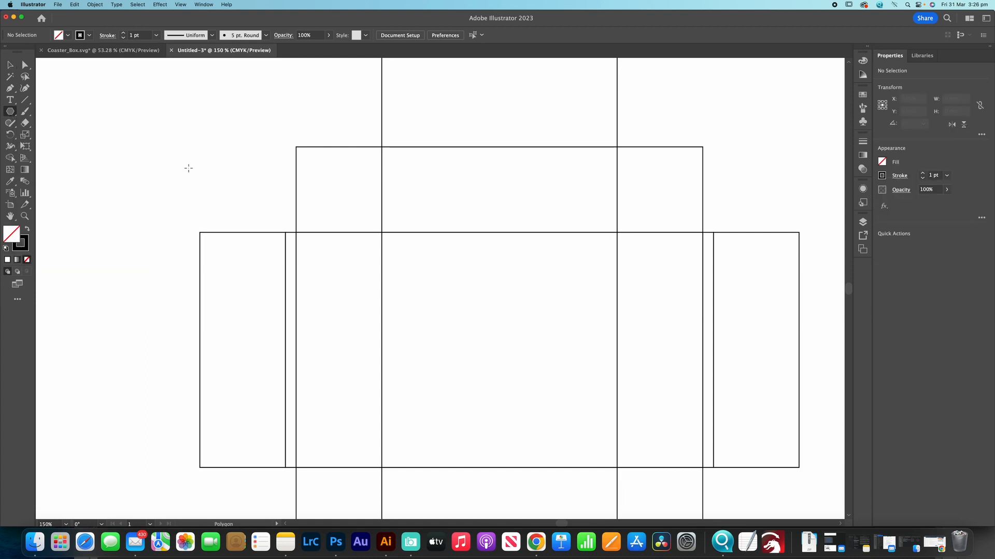
{"action": "left_click", "coordinate": [181, 200]}
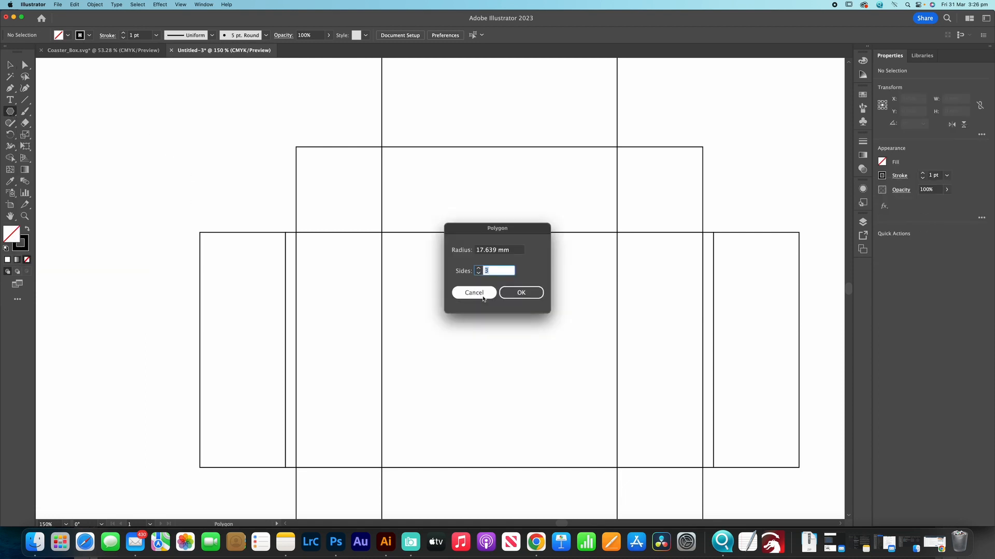
{"action": "left_click", "coordinate": [520, 293]}
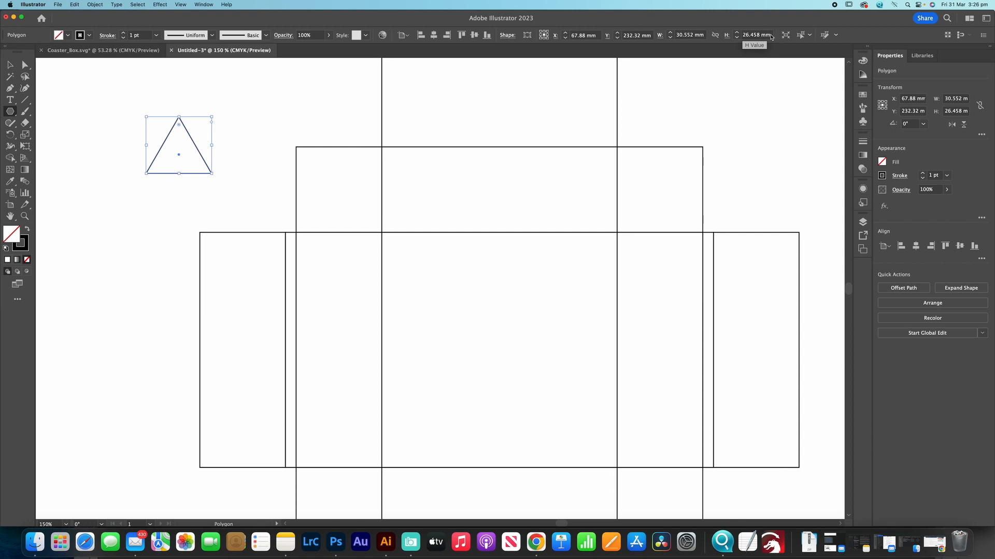
{"action": "left_click_drag", "start_coordinate": [772, 36], "coordinate": [734, 38]}
{"action": "type", "text": "40"}
{"action": "key", "text": "Return"}
{"action": "key", "text": "v"}
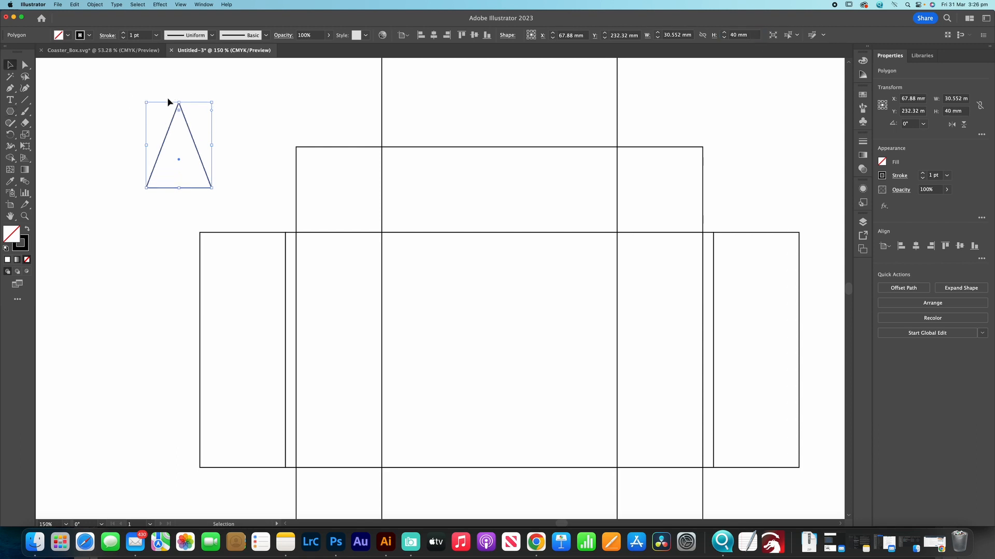
- Rotate the triangle 90° so it points outward and snap its base to the inner edge of the upper-left corner square
{"action": "left_click_drag", "start_coordinate": [144, 100], "coordinate": [108, 177]}
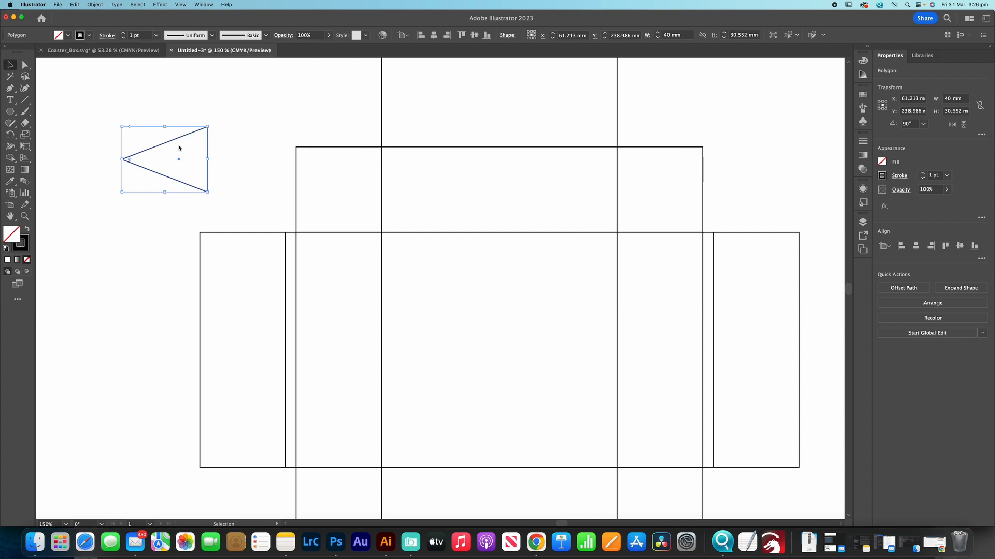
{"action": "left_click_drag", "start_coordinate": [208, 162], "coordinate": [351, 179]}
{"action": "left_click", "coordinate": [312, 129]}
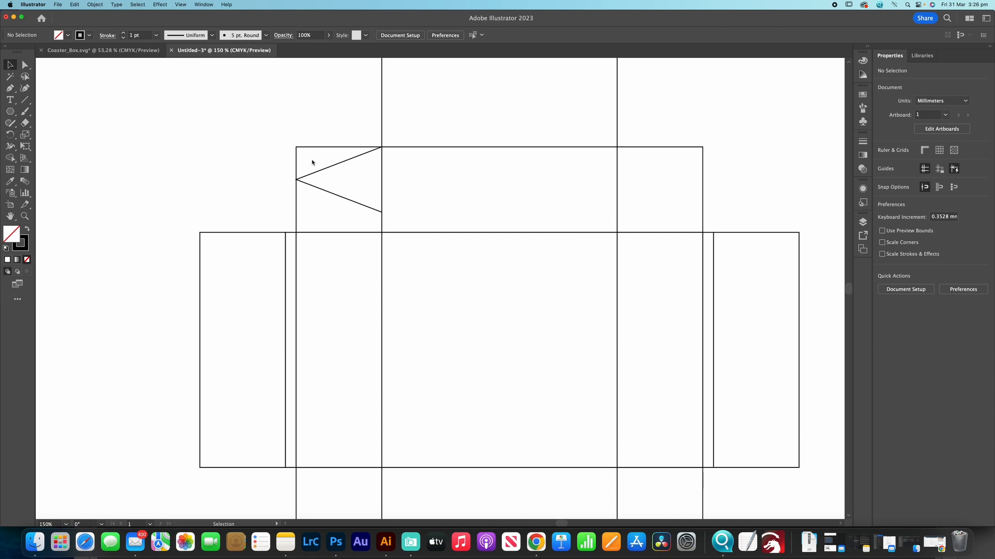
- Set the triangle's height to 10 mm and snap it up against the upper edge of the corner square
{"action": "left_click", "coordinate": [343, 169]}
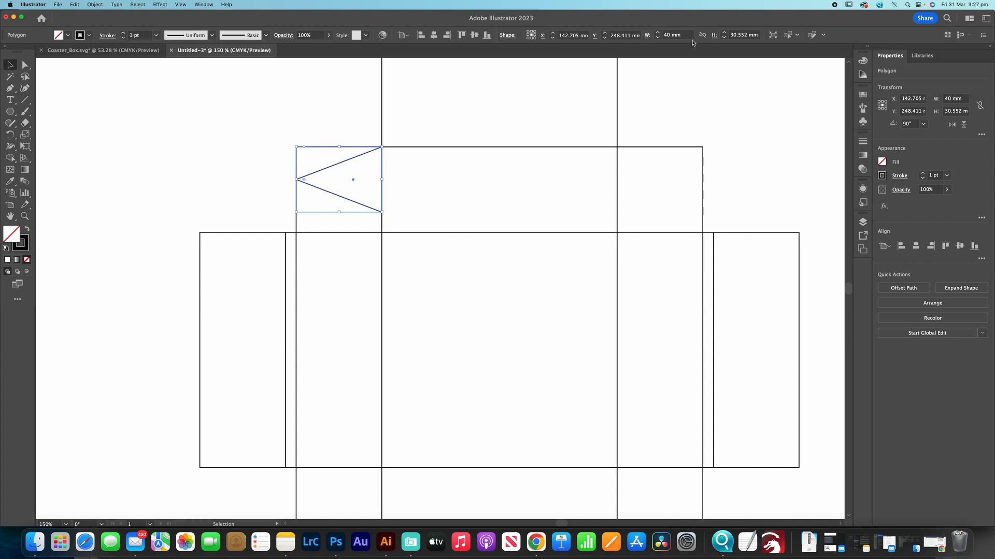
{"action": "left_click", "coordinate": [751, 36]}
{"action": "type", "text": "10"}
{"action": "key", "text": "Tab"}
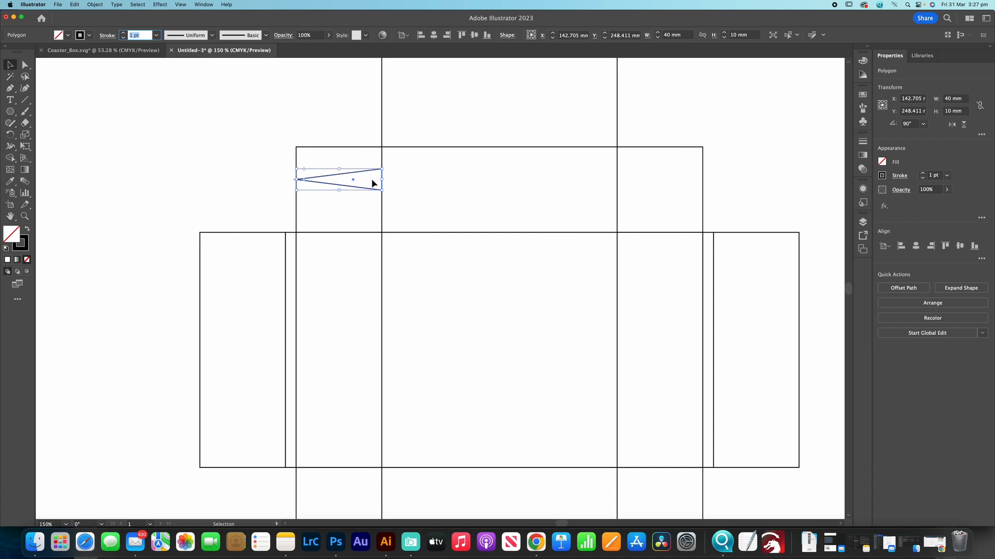
{"action": "left_click_drag", "start_coordinate": [353, 181], "coordinate": [354, 161]}
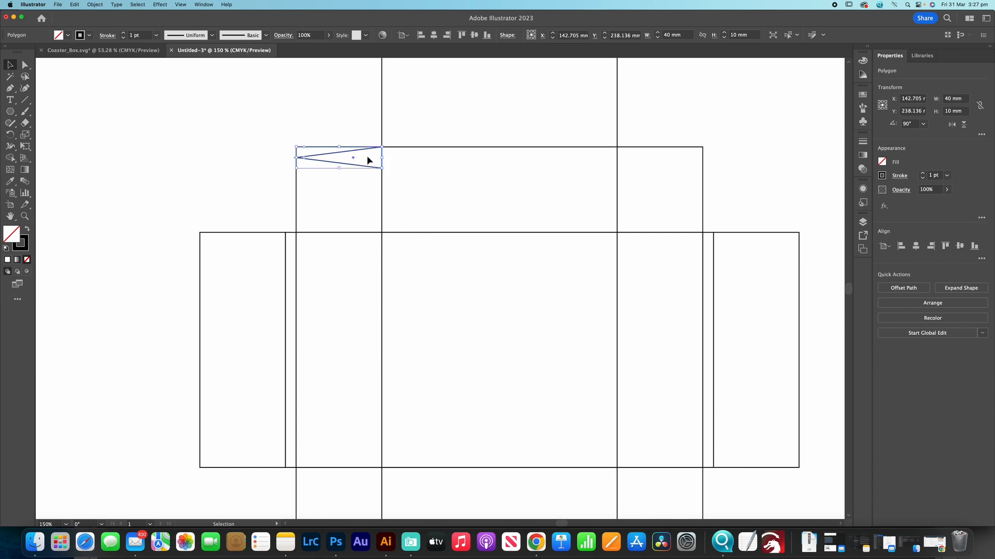
- Copy the 10 mm triangle to the outer edges of the other three corner squares, with the right-hand copies pointing right
{"action": "scroll", "coordinate": [369, 159], "scroll_direction": "down", "scroll_amount": 3}
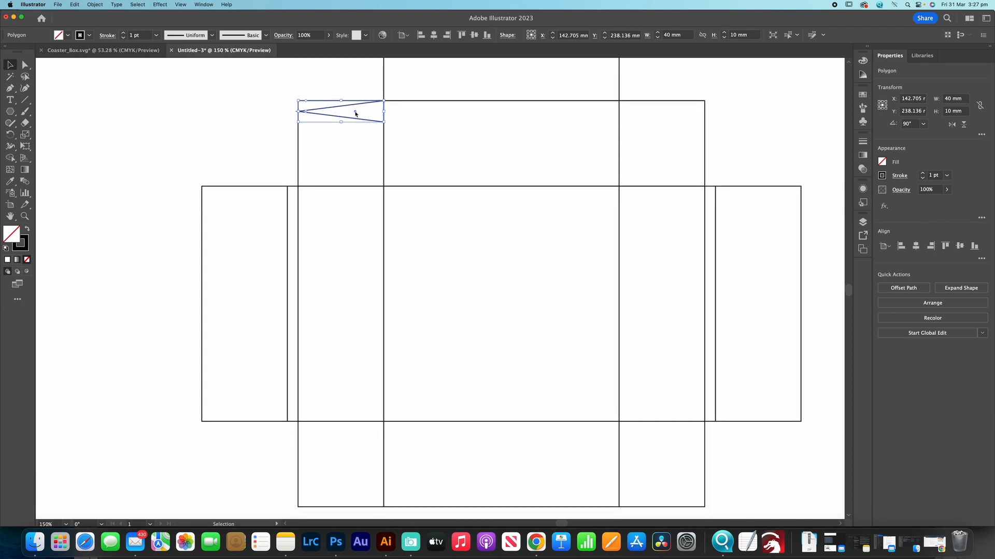
{"action": "left_click_drag", "start_coordinate": [355, 113], "coordinate": [356, 498]}
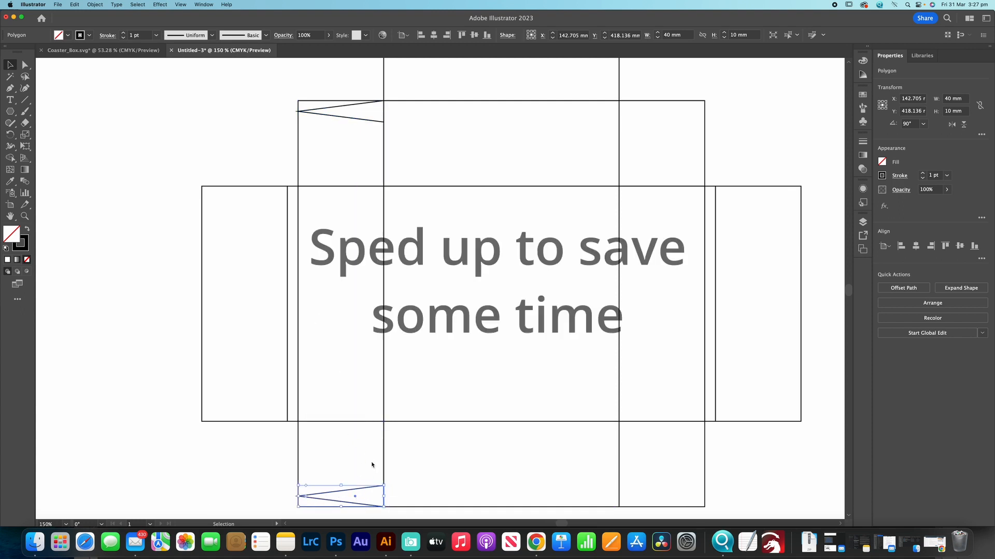
{"action": "left_click_drag", "start_coordinate": [357, 496], "coordinate": [617, 484]}
{"action": "left_click_drag", "start_coordinate": [555, 482], "coordinate": [648, 112]}
{"action": "scroll", "coordinate": [674, 135], "scroll_direction": "up", "scroll_amount": 1}
{"action": "left_click", "coordinate": [673, 129]}
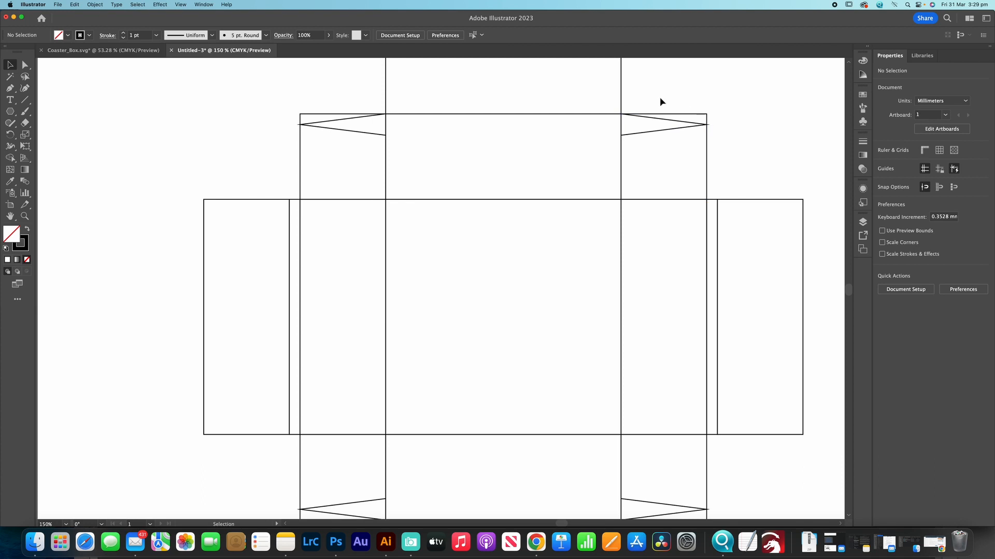
- Remove the wedge above the triangle in the upper-right corner square with Shape Builder and merge the remaining areas into one tapered flap
{"action": "left_click_drag", "start_coordinate": [655, 99], "coordinate": [722, 173]}
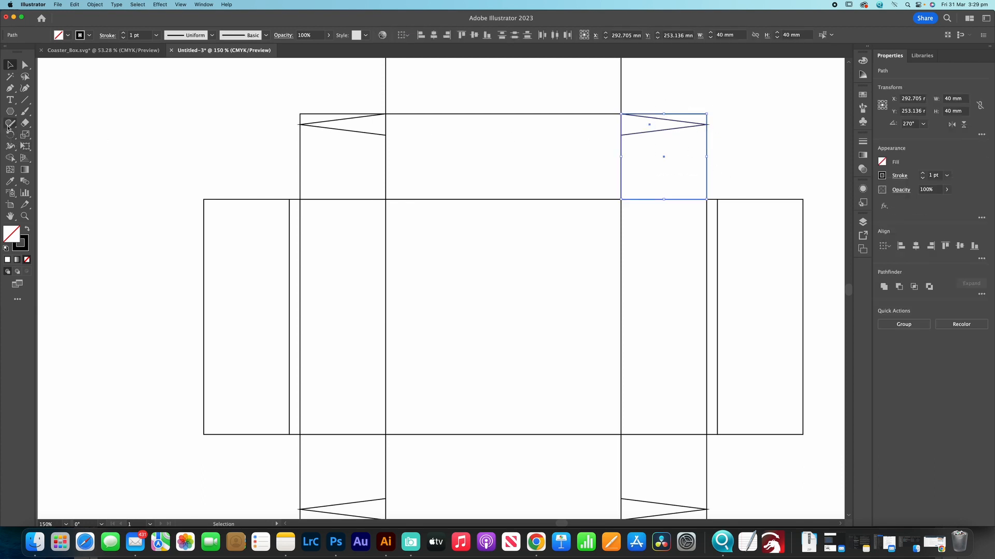
{"action": "left_click", "coordinate": [10, 157]}
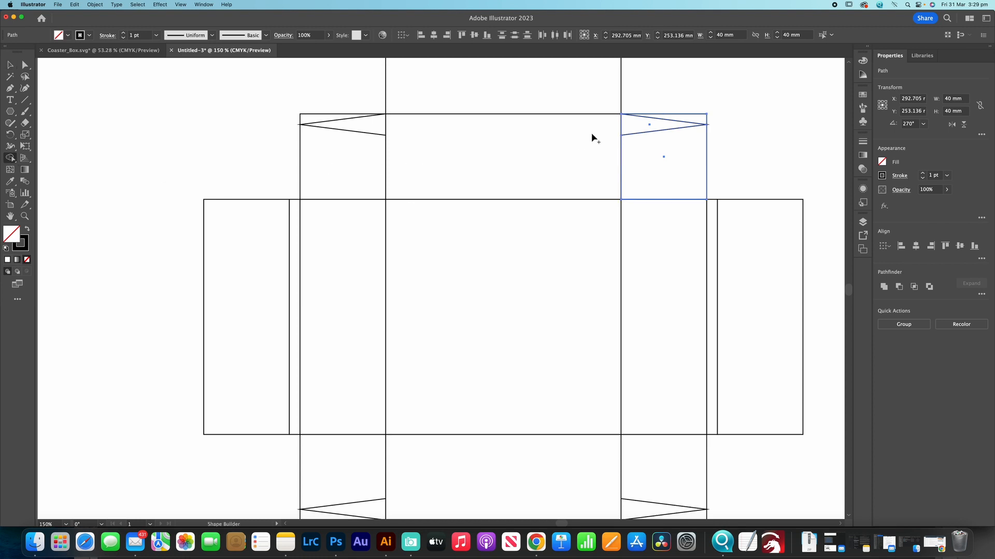
{"action": "left_click", "coordinate": [687, 120]}
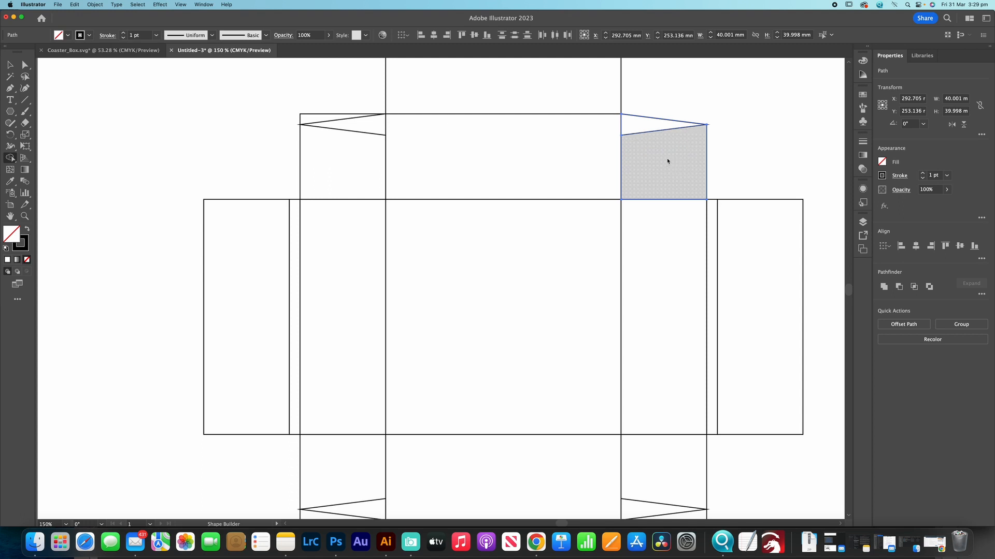
{"action": "left_click_drag", "start_coordinate": [665, 160], "coordinate": [641, 127]}
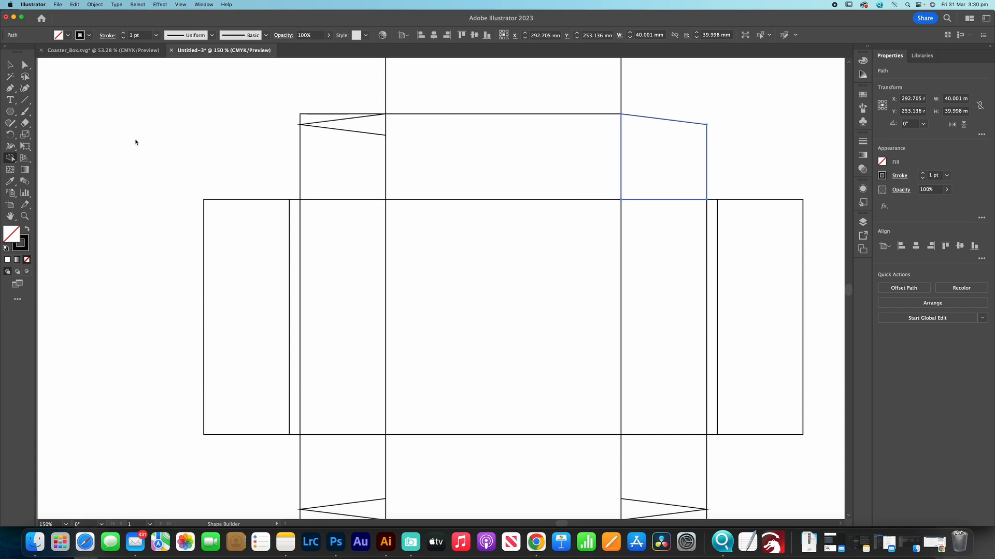
- Taper the upper-left corner square into a flap with Shape Builder by removing its outer wedge and merging the rest
{"action": "left_click", "coordinate": [10, 65]}
{"action": "left_click_drag", "start_coordinate": [285, 94], "coordinate": [341, 159]}
{"action": "left_click", "coordinate": [10, 158]}
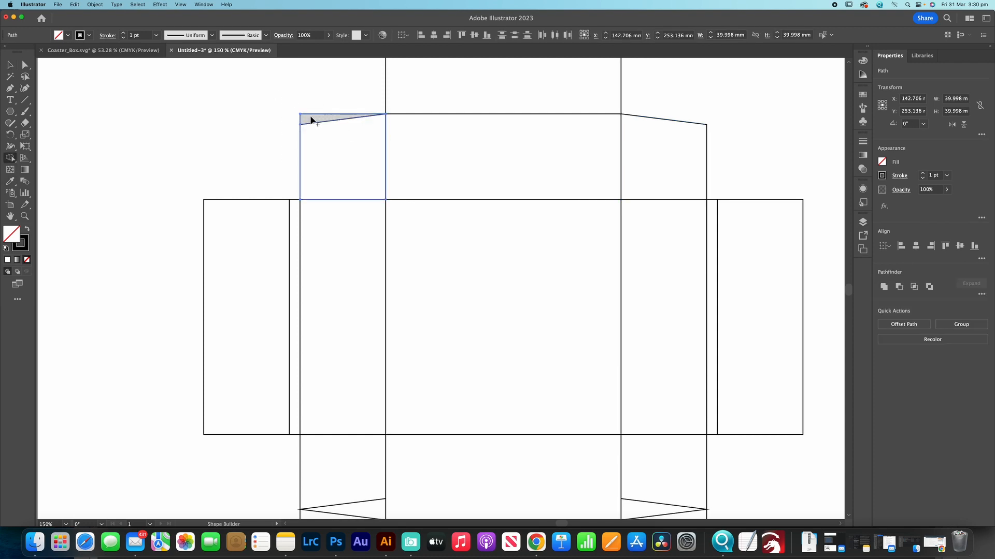
{"action": "left_click", "coordinate": [311, 116], "text": "alt"}
- Taper both lower corner squares with Shape Builder by merging their inner areas and removing the outer wedges
{"action": "key", "text": "v"}
{"action": "scroll", "coordinate": [187, 438], "scroll_direction": "down", "scroll_amount": 2}
{"action": "left_click_drag", "start_coordinate": [187, 437], "coordinate": [350, 483]}
{"action": "key", "text": "shift+m"}
{"action": "left_click_drag", "start_coordinate": [333, 433], "coordinate": [331, 466]}
{"action": "left_click", "coordinate": [328, 473], "text": "alt"}
{"action": "key", "text": "v"}
{"action": "mouse_move", "coordinate": [677, 469]}
{"action": "left_mouse_down"}
{"action": "mouse_move", "coordinate": [662, 433]}
{"action": "mouse_move", "coordinate": [655, 465]}
{"action": "left_mouse_up"}
{"action": "key", "text": "shift+m"}
{"action": "left_click", "coordinate": [685, 474], "text": "alt"}
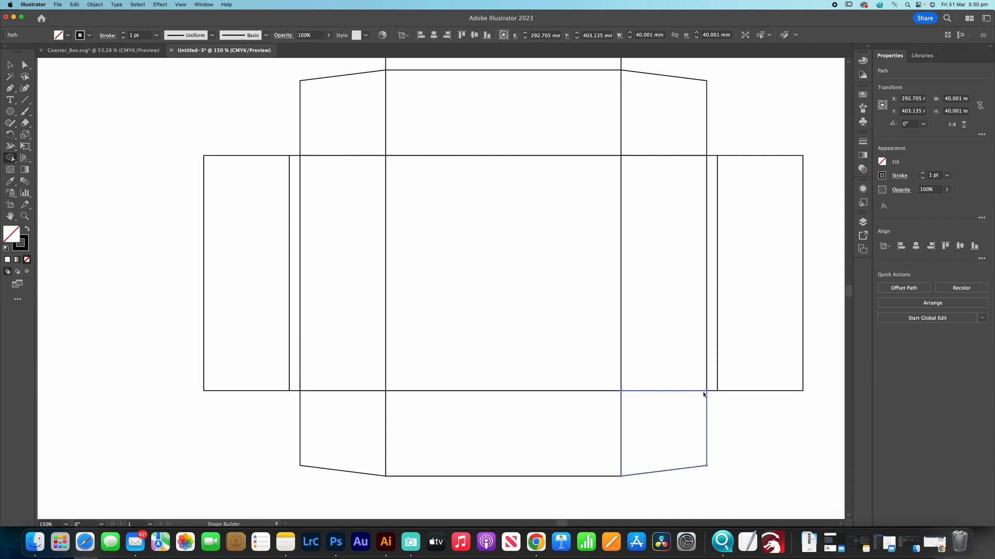
{"action": "left_click", "coordinate": [10, 65]}
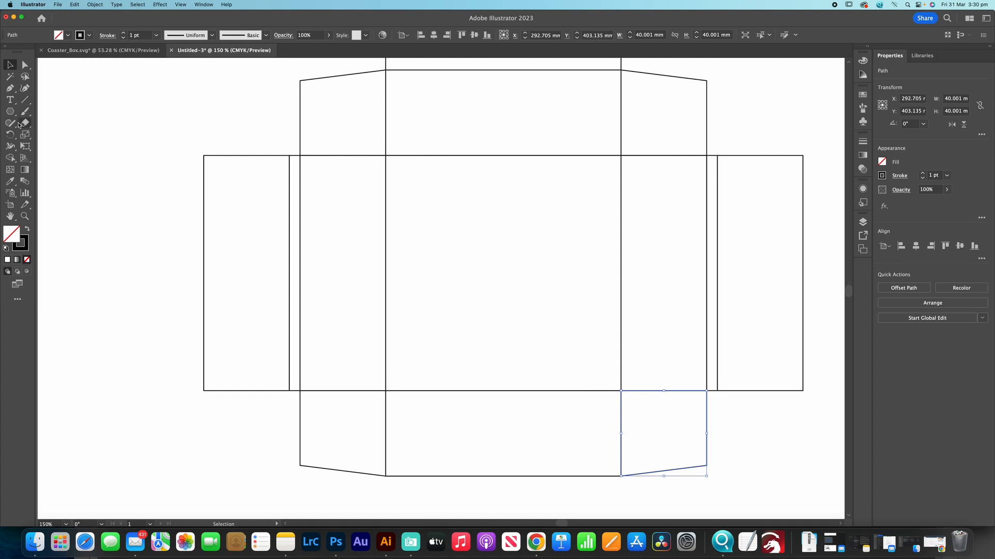
- Create a 40 × 5 mm rectangle beside the template
{"action": "left_click_drag", "start_coordinate": [13, 114], "coordinate": [59, 112]}
{"action": "left_click", "coordinate": [112, 112]}
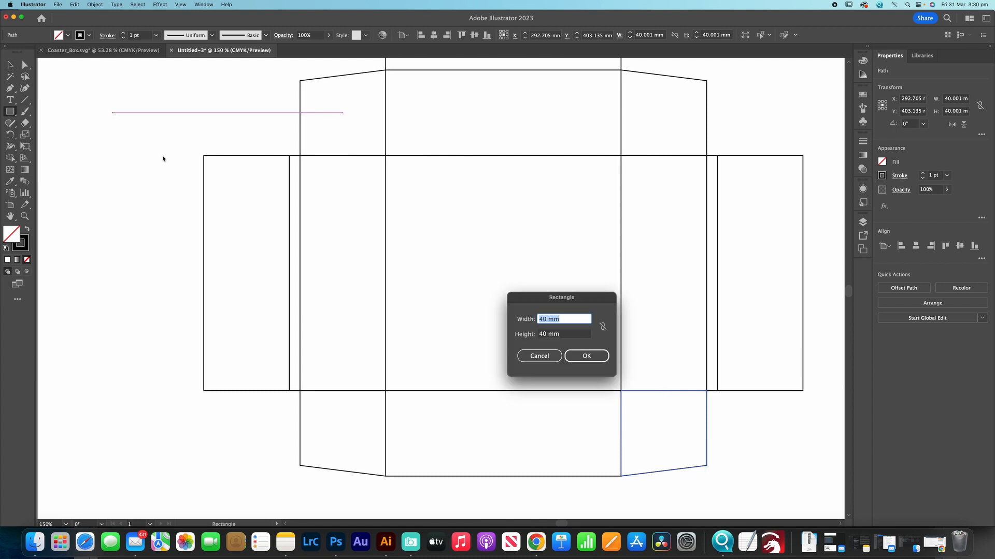
{"action": "left_click", "coordinate": [560, 335]}
{"action": "type", "text": "5"}
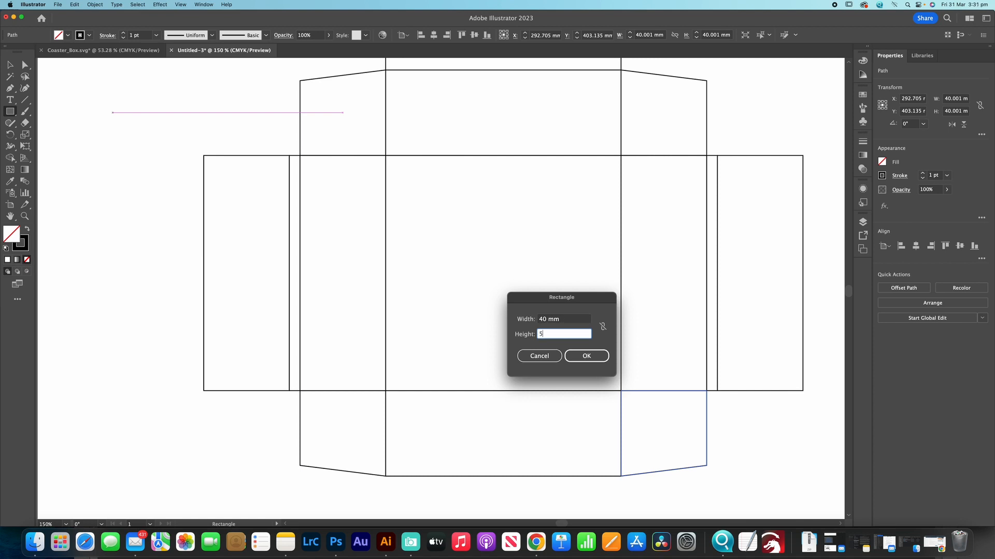
{"action": "key", "text": "Return"}
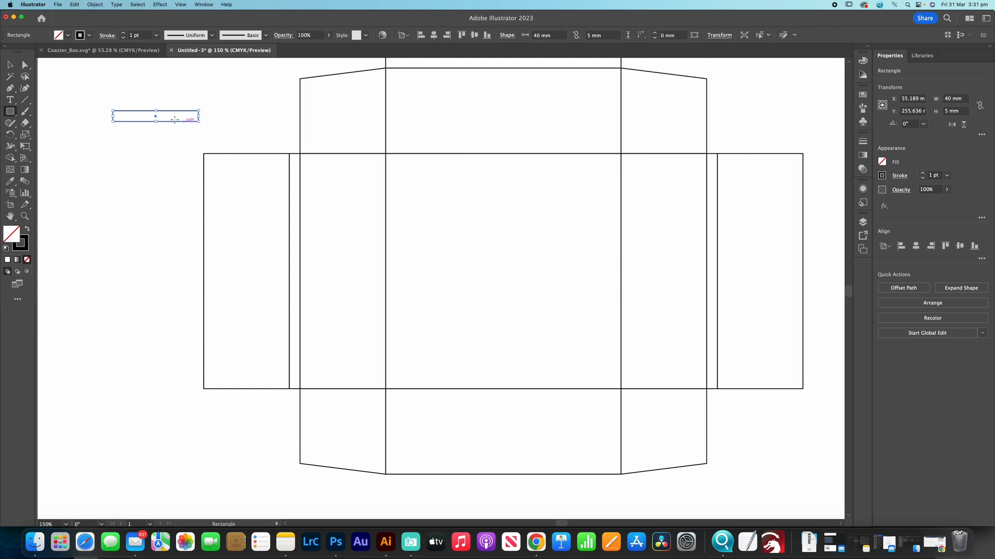
- Set the new rectangle's height to 3 mm
{"action": "double_click", "coordinate": [593, 36]}
{"action": "left_click_drag", "start_coordinate": [593, 37], "coordinate": [582, 37]}
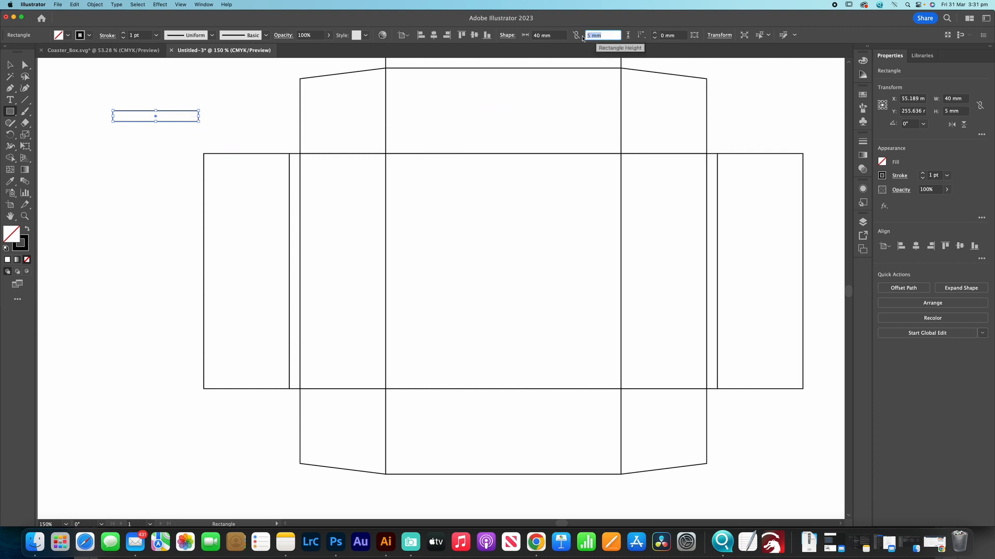
{"action": "type", "text": "3"}
{"action": "key", "text": "Return"}
{"action": "left_click", "coordinate": [9, 65]}
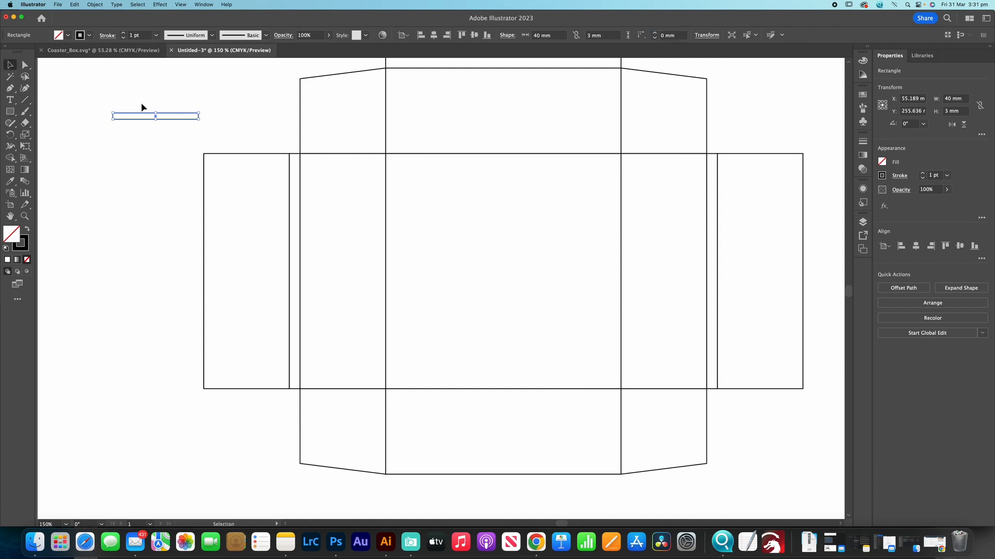
- Snap the 3 mm strip into the base of the upper-left flap and copy it to the bases of the other three flaps
{"action": "left_click_drag", "start_coordinate": [156, 116], "coordinate": [343, 150]}
{"action": "left_click", "coordinate": [276, 125]}
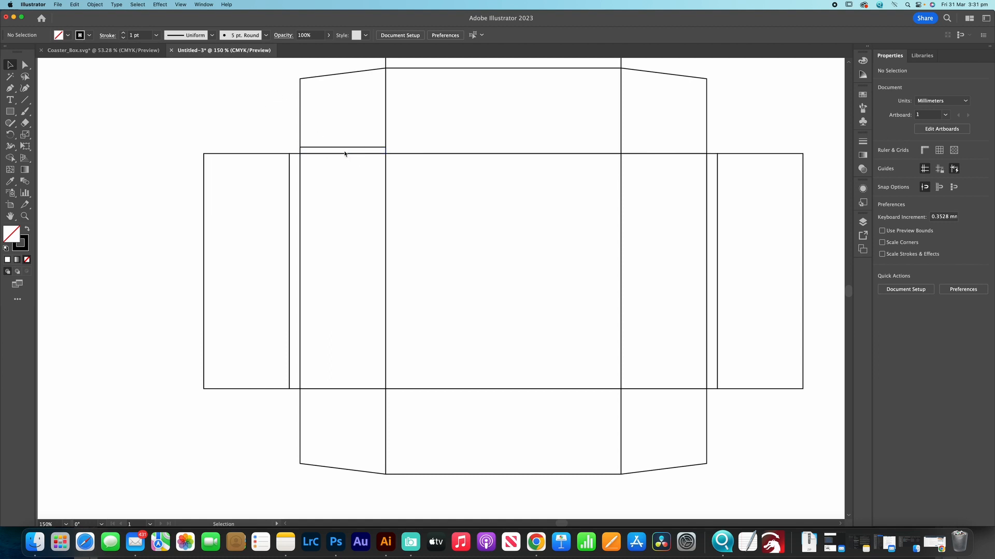
{"action": "left_click_drag", "start_coordinate": [342, 153], "coordinate": [346, 396]}
{"action": "left_click", "coordinate": [278, 122]}
- Cut the 3 mm strips off the bases of both upper flaps with Shape Builder to separate them from the side panels
{"action": "left_click_drag", "start_coordinate": [299, 130], "coordinate": [333, 148]}
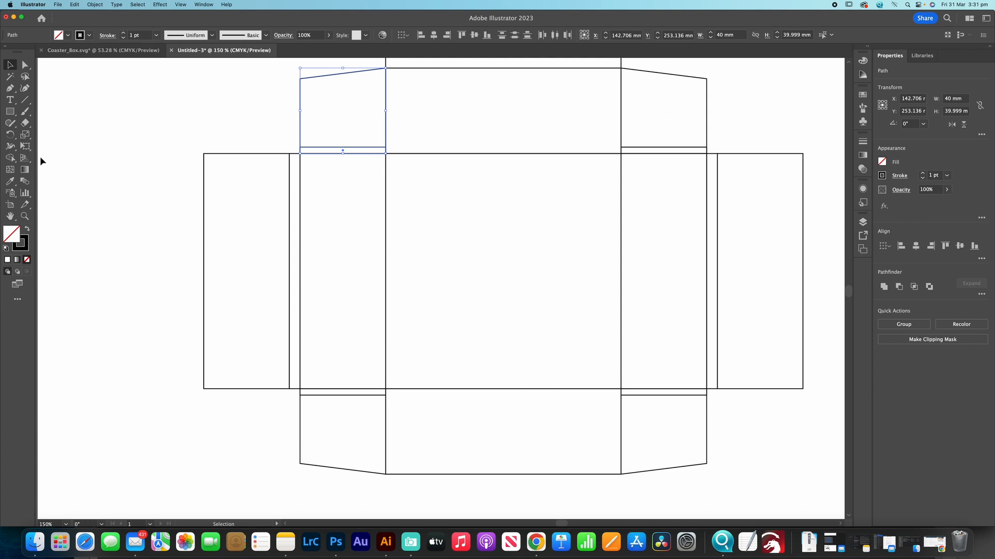
{"action": "left_click", "coordinate": [9, 158]}
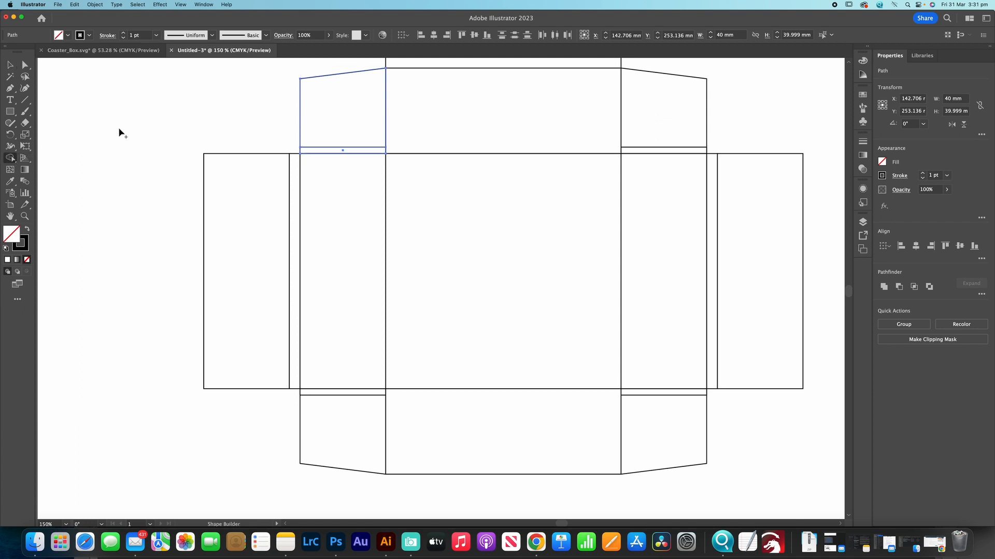
{"action": "left_click", "coordinate": [337, 151], "text": "alt"}
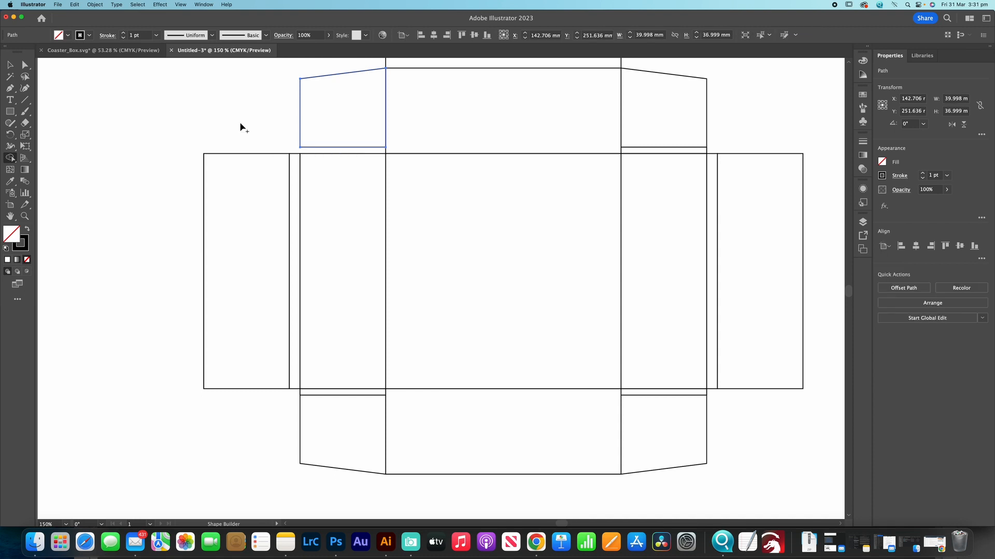
{"action": "key", "text": "v"}
{"action": "left_click_drag", "start_coordinate": [748, 105], "coordinate": [682, 154]}
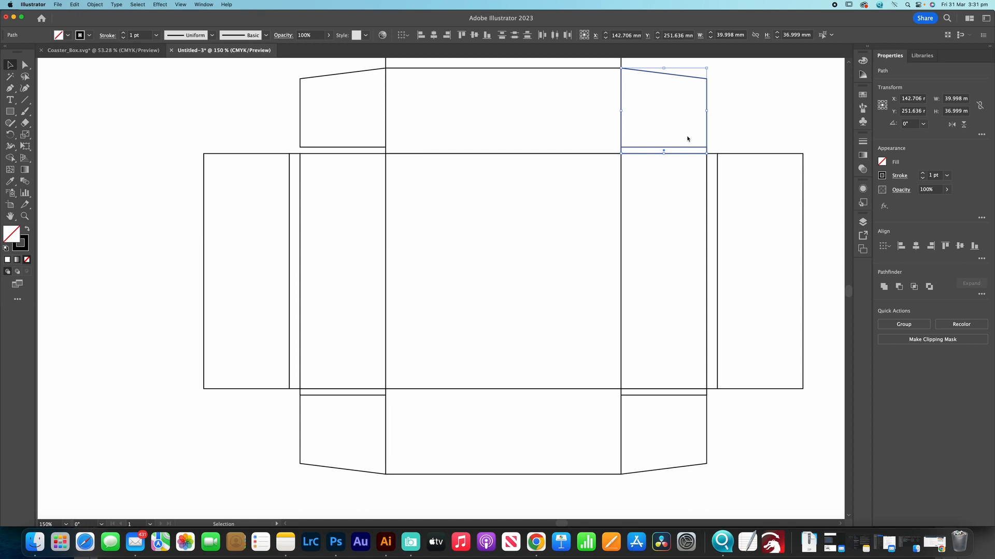
{"action": "left_click", "coordinate": [9, 158]}
{"action": "left_click", "coordinate": [702, 150], "text": "alt"}
- Cut the 3 mm strips off the bases of both lower flaps with Shape Builder
{"action": "left_click", "coordinate": [10, 65]}
{"action": "left_click_drag", "start_coordinate": [295, 398], "coordinate": [311, 392]}
{"action": "left_click", "coordinate": [9, 158]}
{"action": "left_click", "coordinate": [302, 392], "text": "alt"}
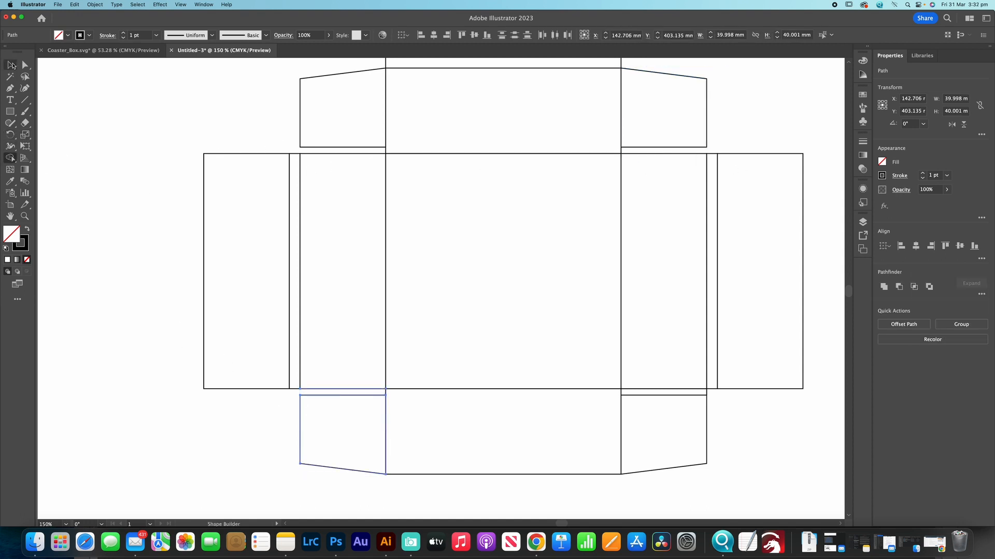
{"action": "left_click", "coordinate": [12, 65]}
{"action": "left_click_drag", "start_coordinate": [748, 435], "coordinate": [667, 395]}
{"action": "left_click", "coordinate": [10, 158]}
{"action": "left_click", "coordinate": [657, 393], "text": "alt"}
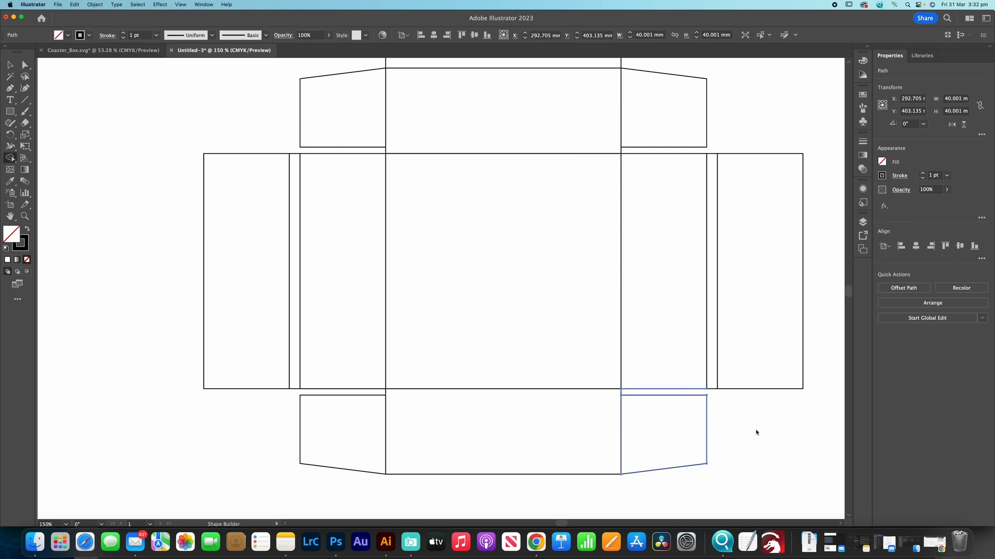
- Review the whole template and compare it with the finished layout in the Coaster_Box file
{"action": "left_click", "coordinate": [10, 65]}
{"action": "scroll", "coordinate": [170, 143], "scroll_direction": "up", "scroll_amount": 4}
{"action": "scroll", "coordinate": [170, 143], "scroll_direction": "down", "scroll_amount": 5}
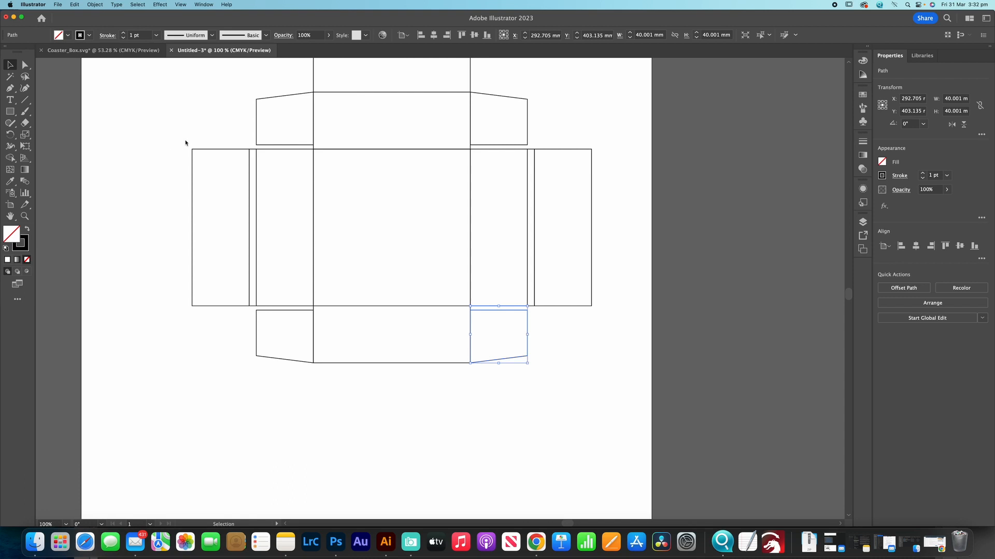
{"action": "key", "text": "super+0"}
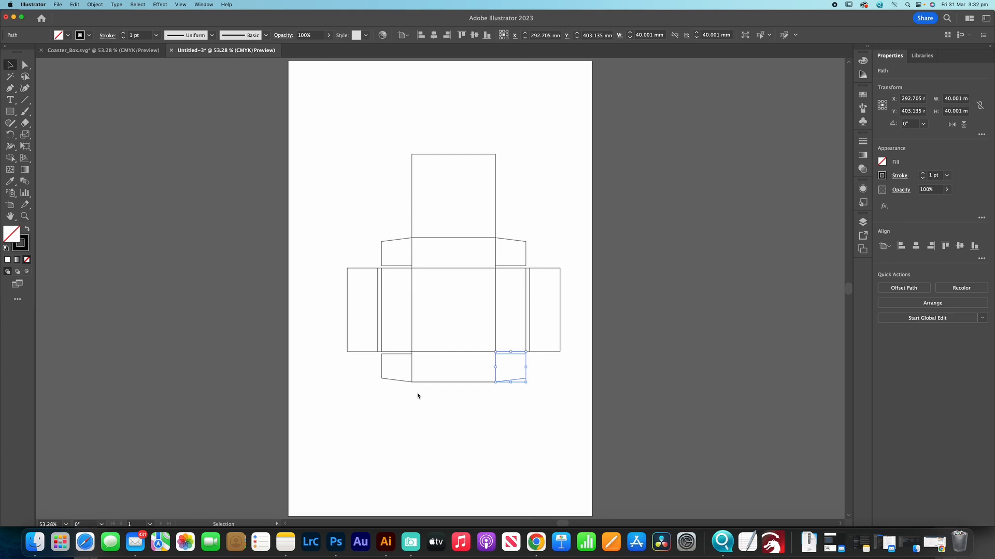
{"action": "left_click", "coordinate": [503, 402]}
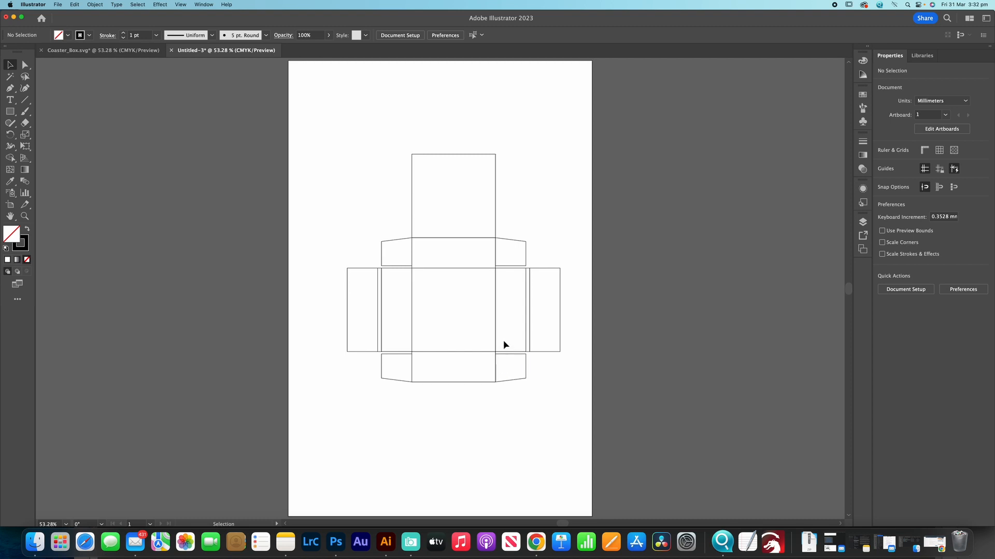
{"action": "scroll", "coordinate": [523, 342], "scroll_direction": "left", "scroll_amount": 1}
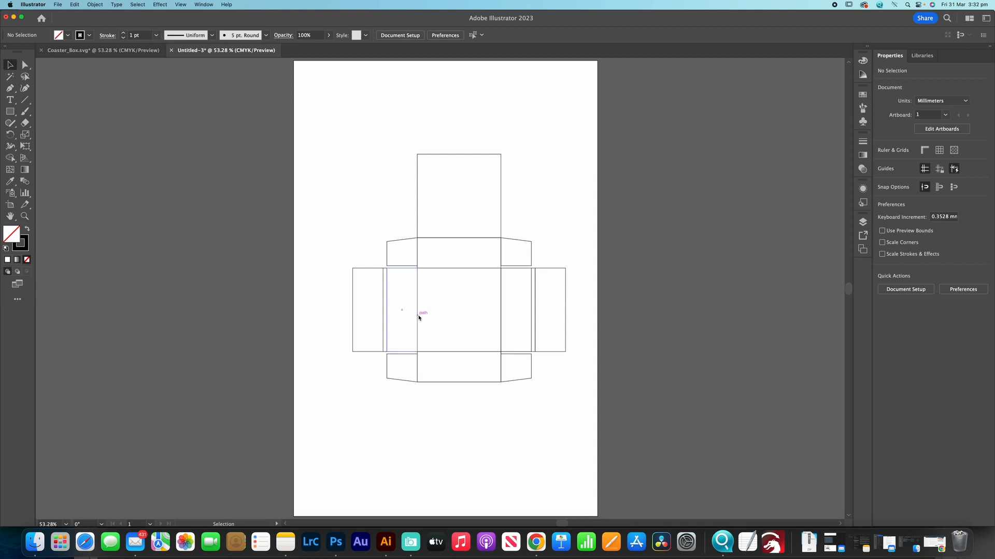
{"action": "left_click", "coordinate": [139, 51]}
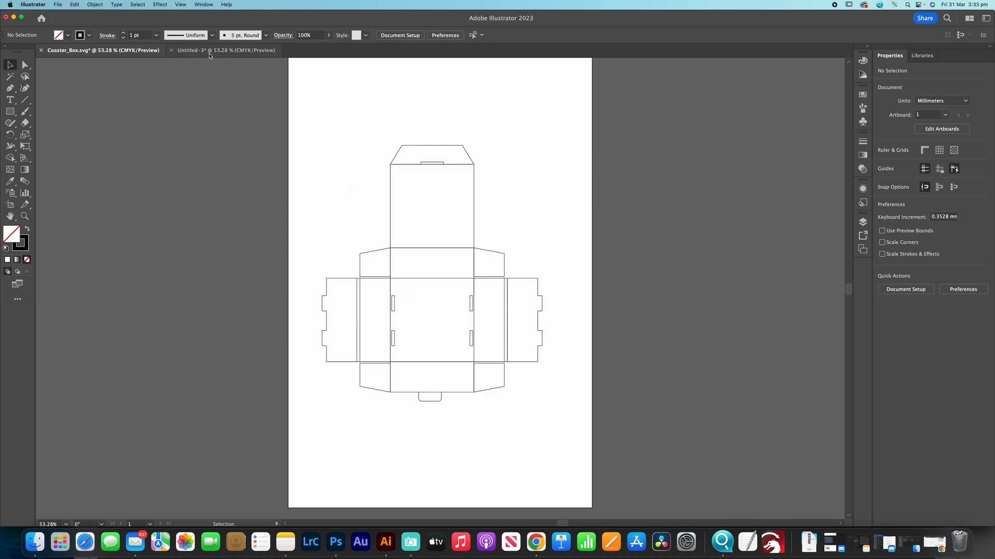
{"action": "left_click", "coordinate": [225, 50]}
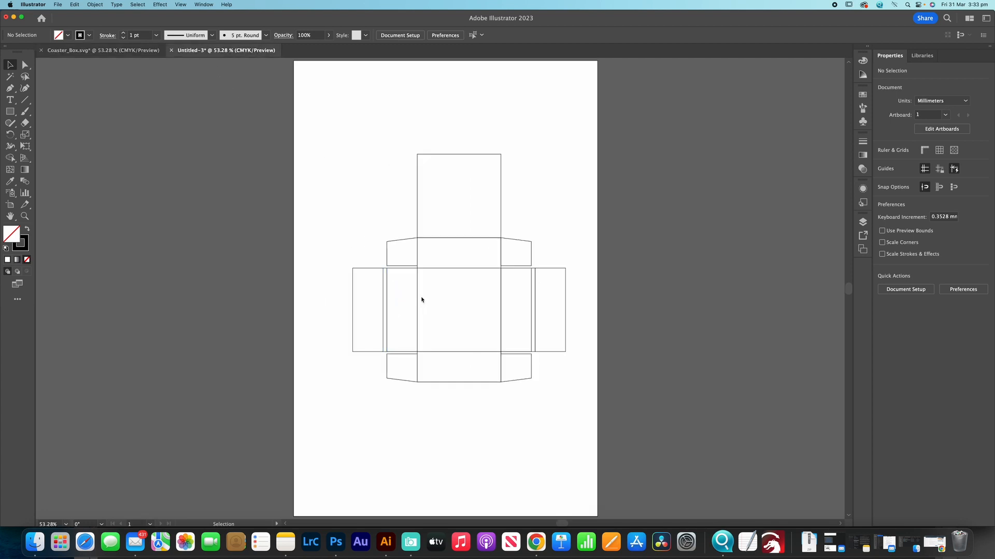
- Create a rectangle 4 mm wide and 20 mm high for a locking slot
{"action": "left_click", "coordinate": [10, 111]}
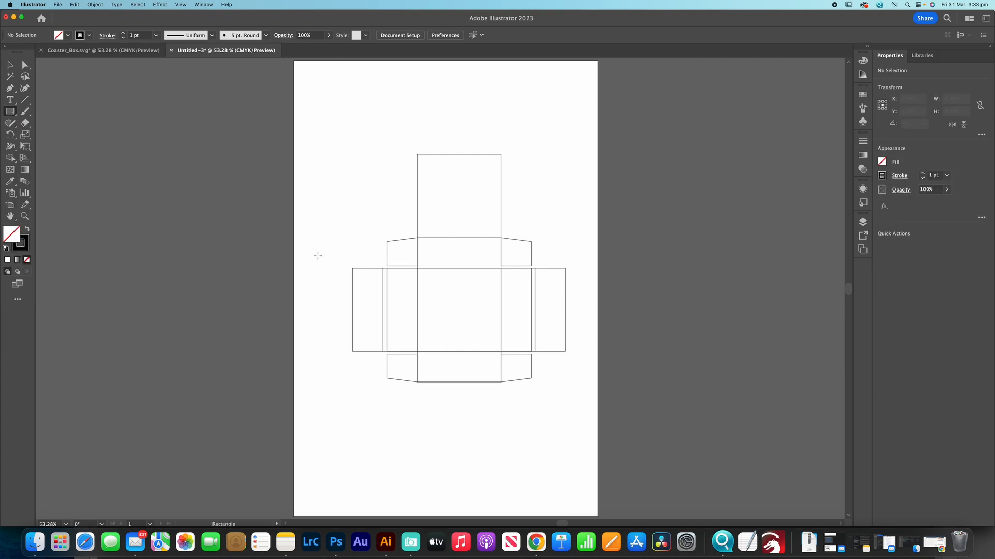
{"action": "left_click", "coordinate": [400, 392]}
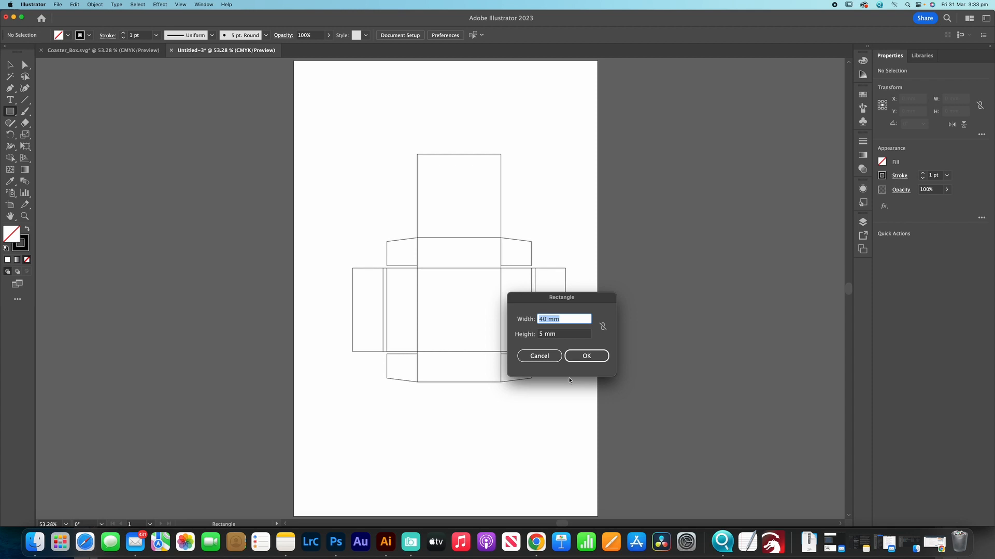
{"action": "type", "text": "4"}
{"action": "left_click_drag", "start_coordinate": [561, 337], "coordinate": [537, 336]}
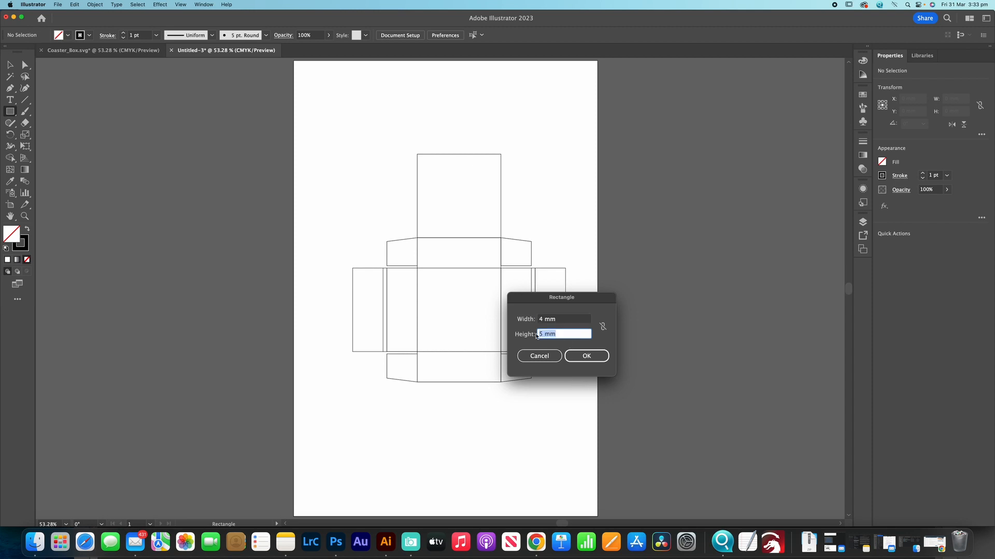
{"action": "type", "text": "20"}
{"action": "left_click", "coordinate": [583, 356]}
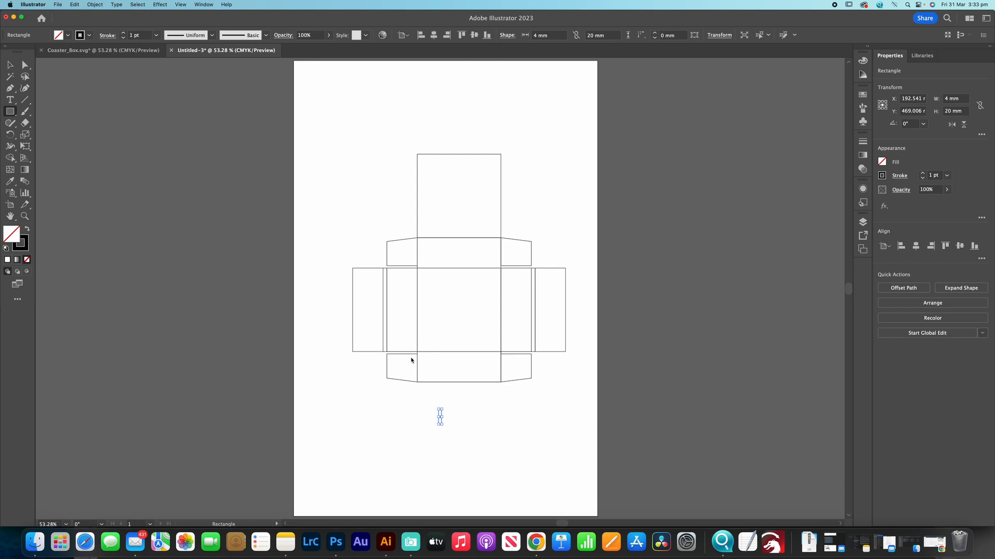
- Place the 4 × 20 mm slot in the upper right of the central panel and copy it straight down to form a pair
{"action": "scroll", "coordinate": [221, 187], "scroll_direction": "down", "scroll_amount": 1}
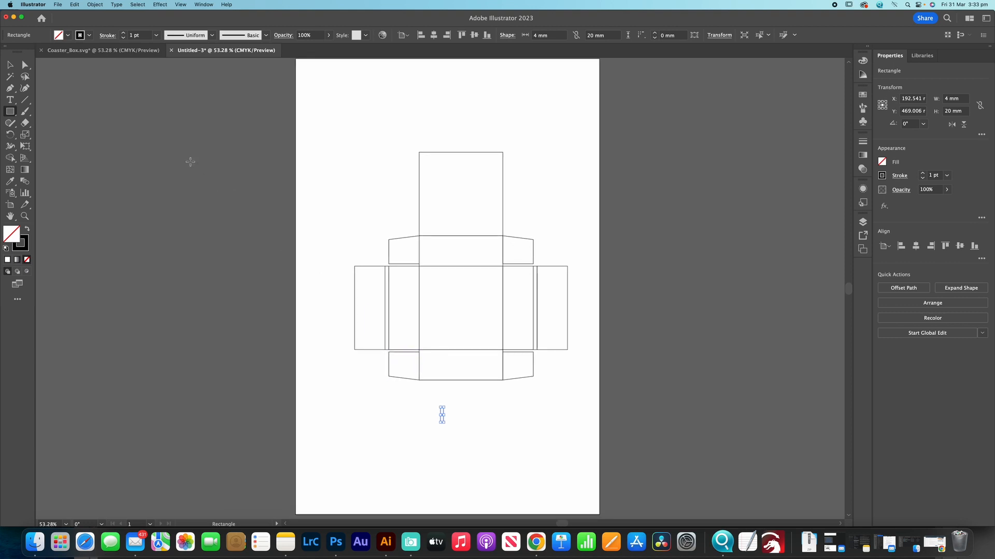
{"action": "left_click", "coordinate": [10, 65]}
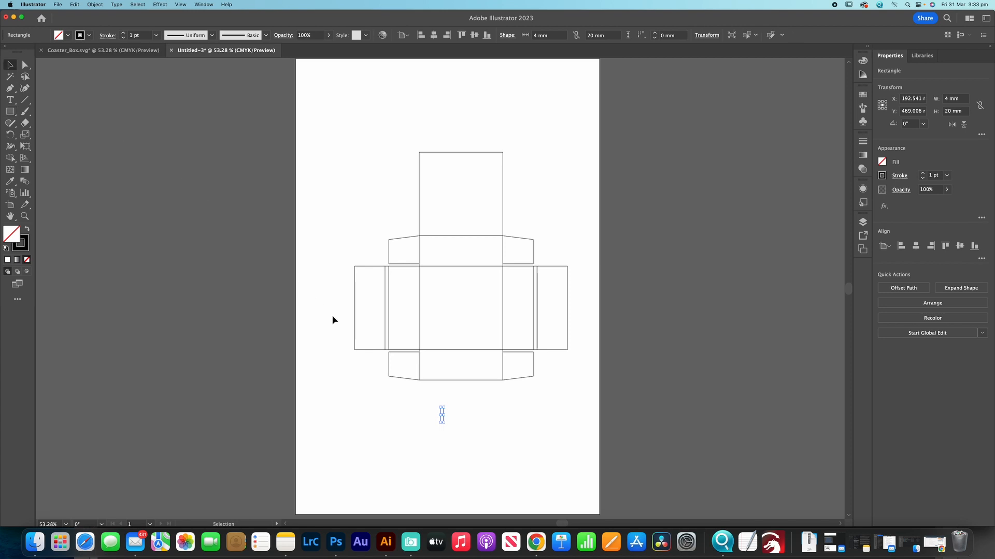
{"action": "left_click_drag", "start_coordinate": [443, 413], "coordinate": [495, 288]}
{"action": "left_click", "coordinate": [492, 316]}
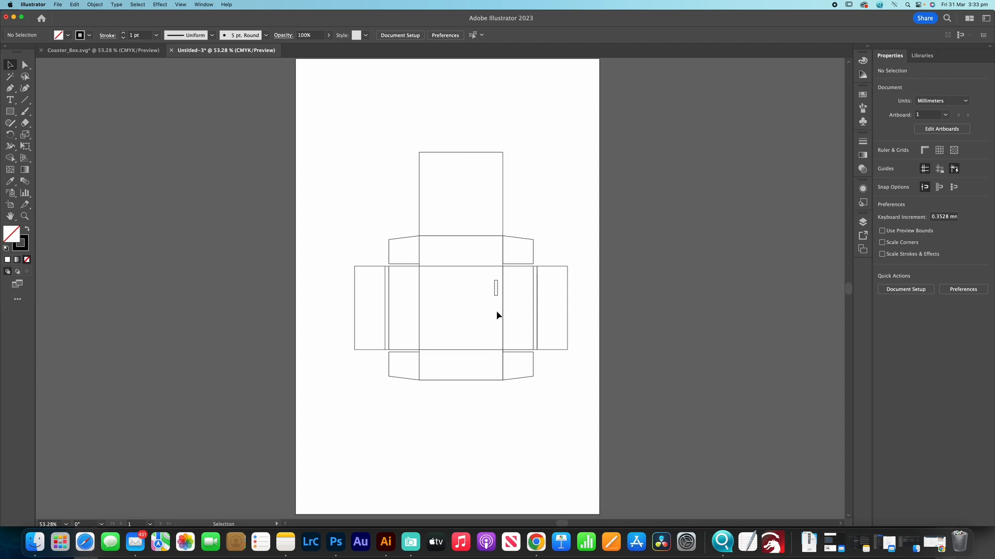
{"action": "key", "text": "super+equal"}
{"action": "key", "text": "super+equal"}
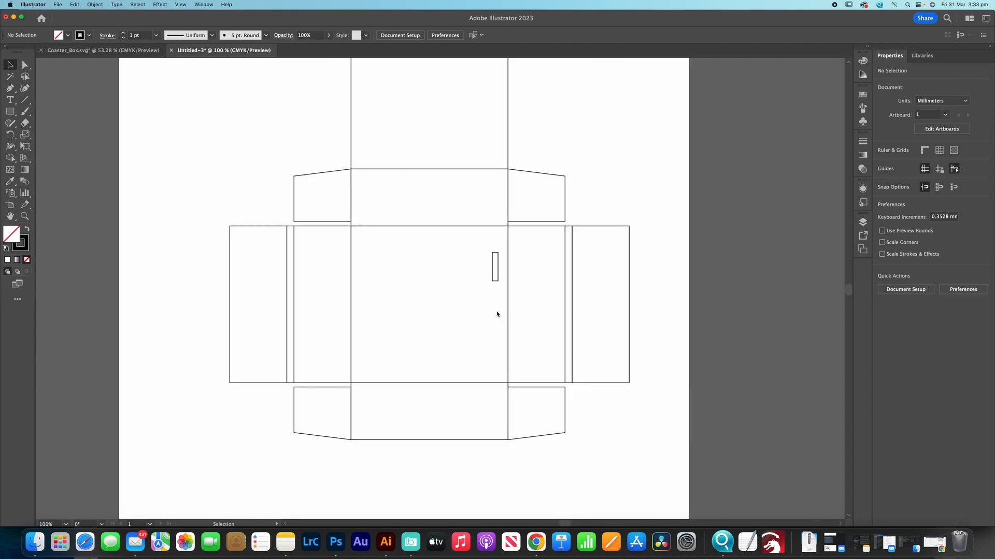
{"action": "left_click", "coordinate": [494, 269]}
{"action": "left_click_drag", "start_coordinate": [495, 269], "coordinate": [494, 350]}
- Copy the slot pair to the left side of the central panel and move the right pair closer to its fold line
{"action": "left_click_drag", "start_coordinate": [480, 251], "coordinate": [362, 351]}
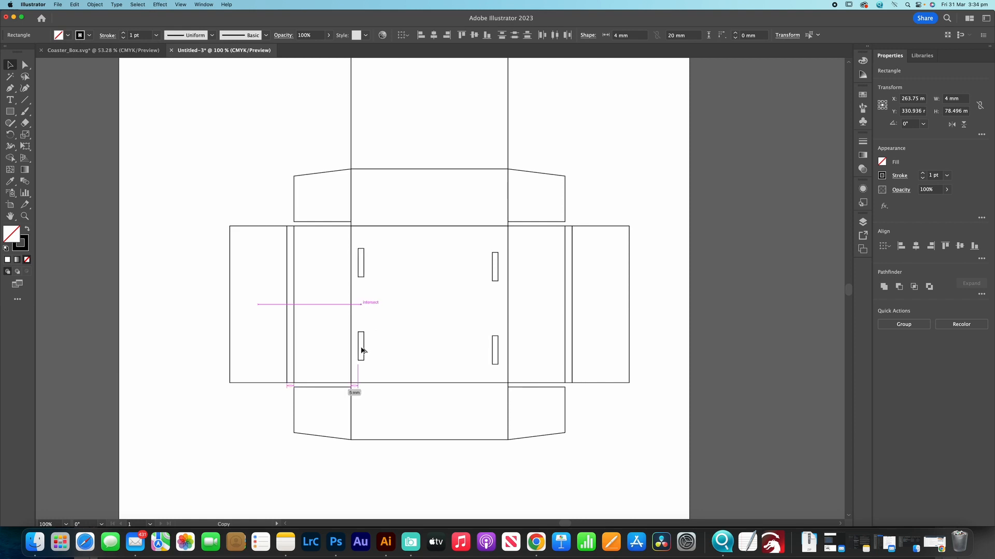
{"action": "left_click_drag", "start_coordinate": [362, 349], "coordinate": [358, 350]}
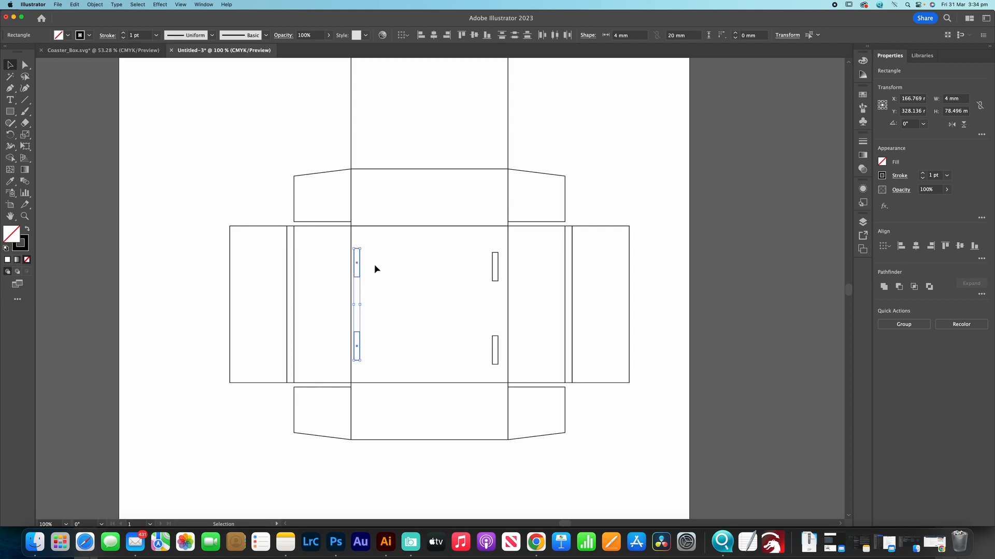
{"action": "left_click_drag", "start_coordinate": [494, 355], "coordinate": [502, 354]}
- Reposition the left slot pair just inside the left fold line of the central panel
{"action": "left_click", "coordinate": [477, 294]}
{"action": "left_click_drag", "start_coordinate": [377, 259], "coordinate": [355, 342]}
{"action": "left_click_drag", "start_coordinate": [360, 262], "coordinate": [363, 279]}
{"action": "scroll", "coordinate": [362, 279], "scroll_direction": "up", "scroll_amount": 3}
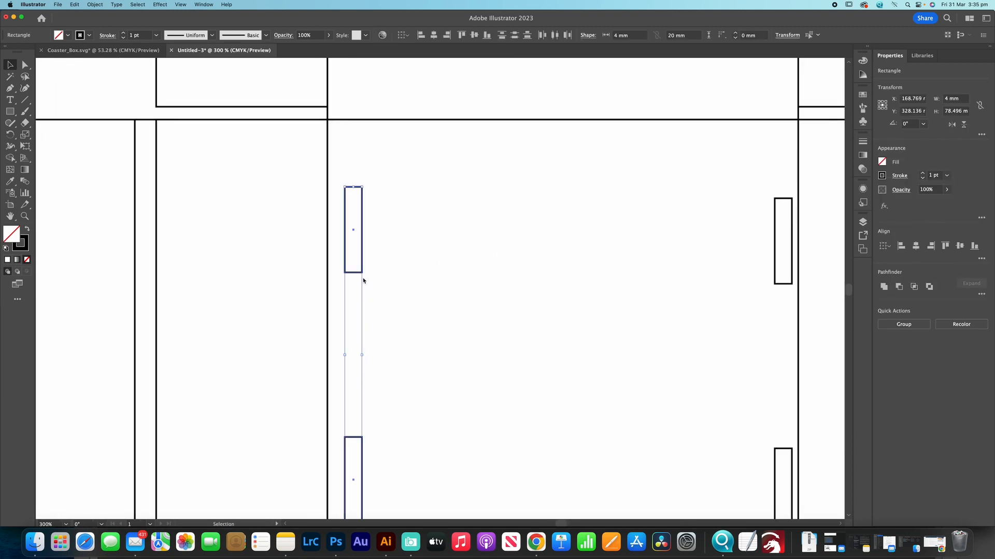
{"action": "left_click_drag", "start_coordinate": [356, 233], "coordinate": [343, 229]}
{"action": "left_click", "coordinate": [462, 263]}
- Copy the right slot pair horizontally so the copies snap onto the outer edge of the far-right panel as tabs
{"action": "scroll", "coordinate": [464, 264], "scroll_direction": "down", "scroll_amount": 3}
{"action": "left_click", "coordinate": [427, 254]}
{"action": "left_click_drag", "start_coordinate": [553, 261], "coordinate": [572, 344]}
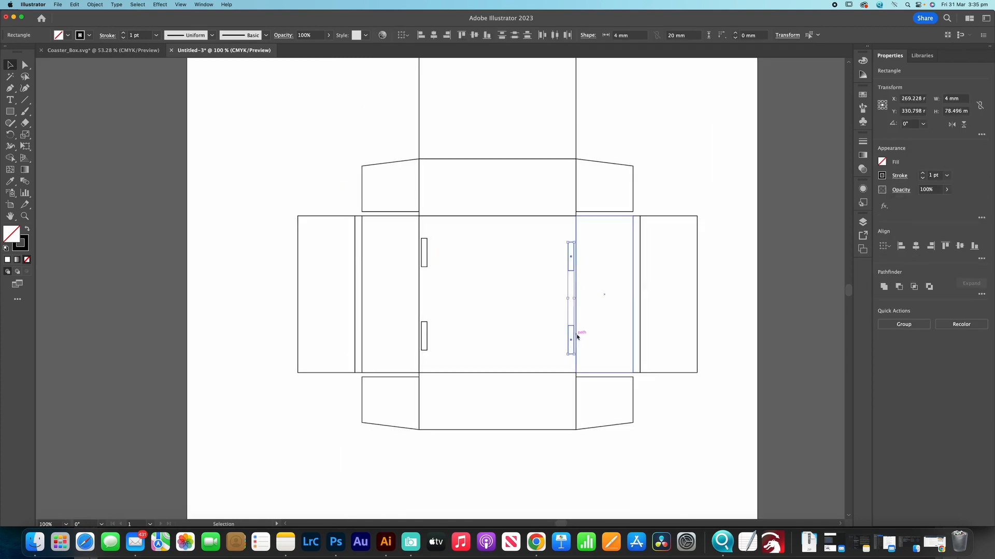
{"action": "left_click_drag", "start_coordinate": [573, 340], "coordinate": [701, 344]}
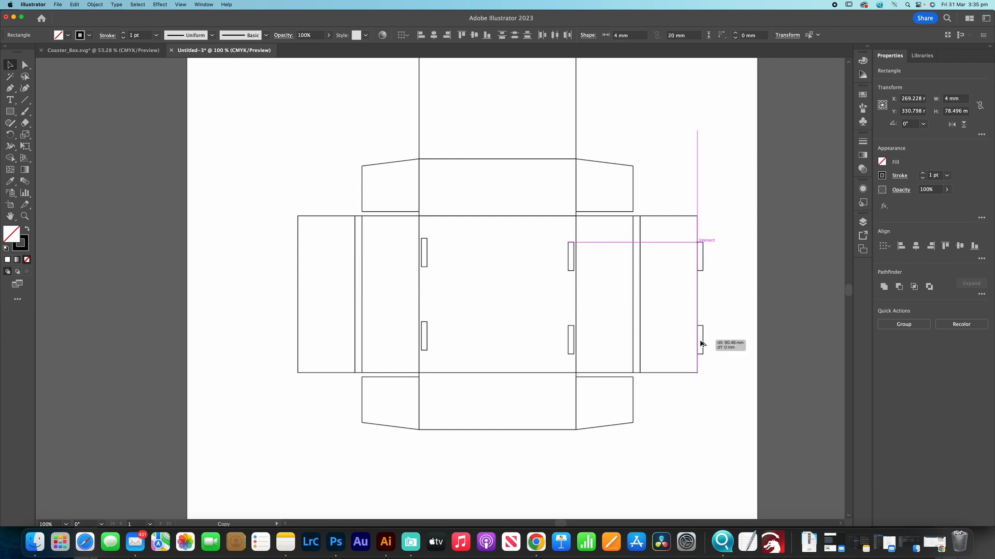
{"action": "left_click_drag", "start_coordinate": [701, 344], "coordinate": [696, 341]}
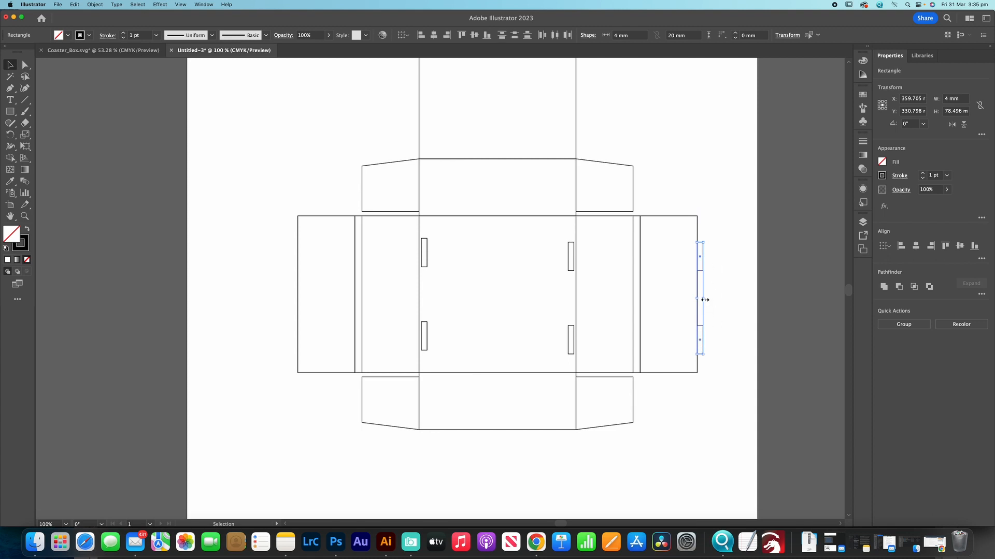
- Widen the two tabs on the far-right panel outward to a width of 6 mm
{"action": "left_click_drag", "start_coordinate": [704, 301], "coordinate": [707, 300]}
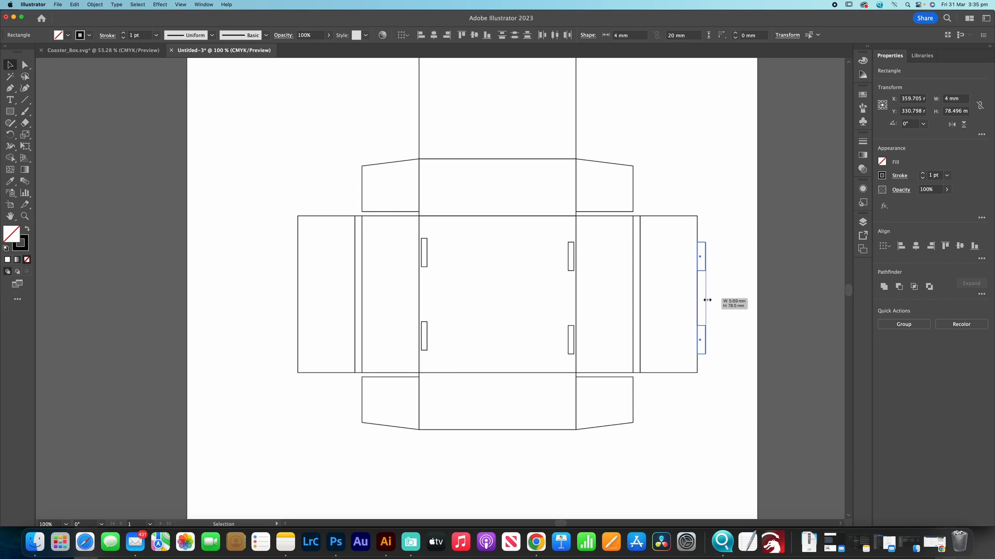
{"action": "left_click_drag", "start_coordinate": [707, 300], "coordinate": [708, 300]}
{"action": "left_click_drag", "start_coordinate": [637, 34], "coordinate": [608, 39]}
{"action": "type", "text": "6"}
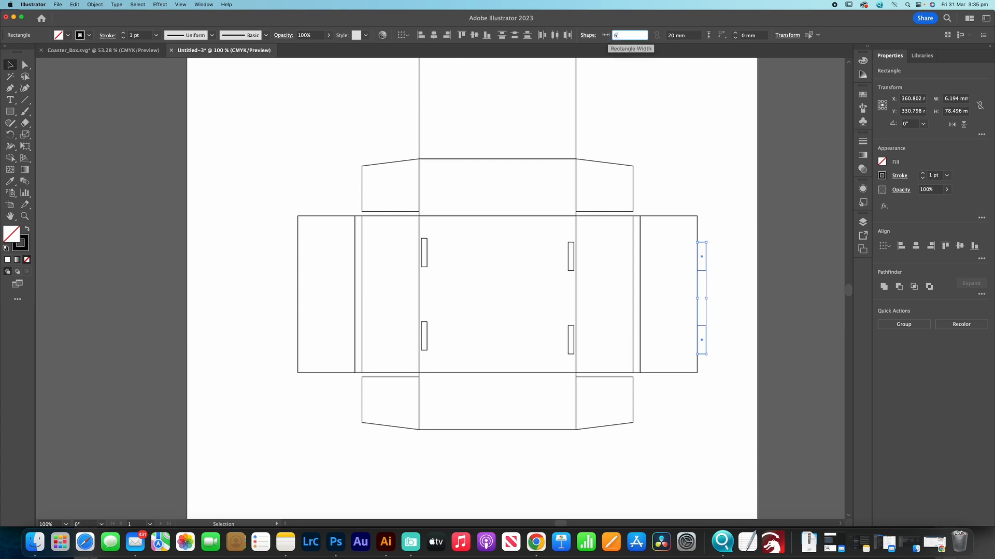
{"action": "key", "text": "Tab"}
{"action": "left_click", "coordinate": [713, 184]}
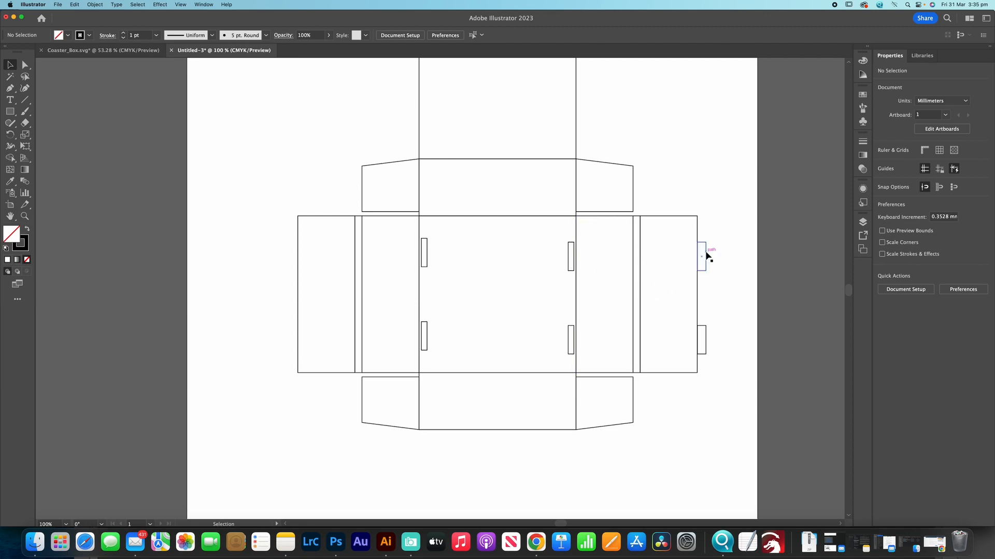
- Copy the 6 mm tab pair to the outer edge of the far-left panel and level it with the right tabs
{"action": "left_click_drag", "start_coordinate": [703, 277], "coordinate": [703, 335]}
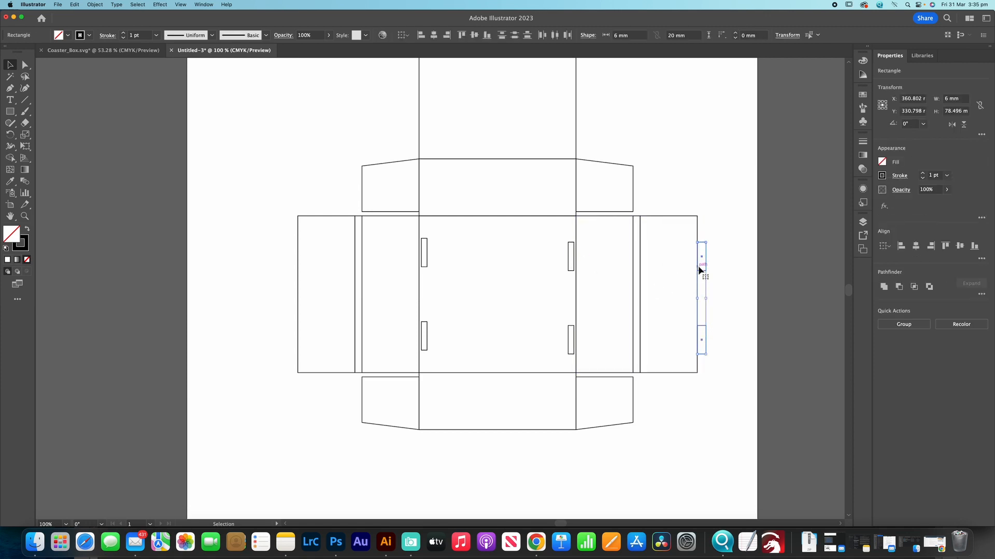
{"action": "left_click_drag", "start_coordinate": [702, 259], "coordinate": [296, 256]}
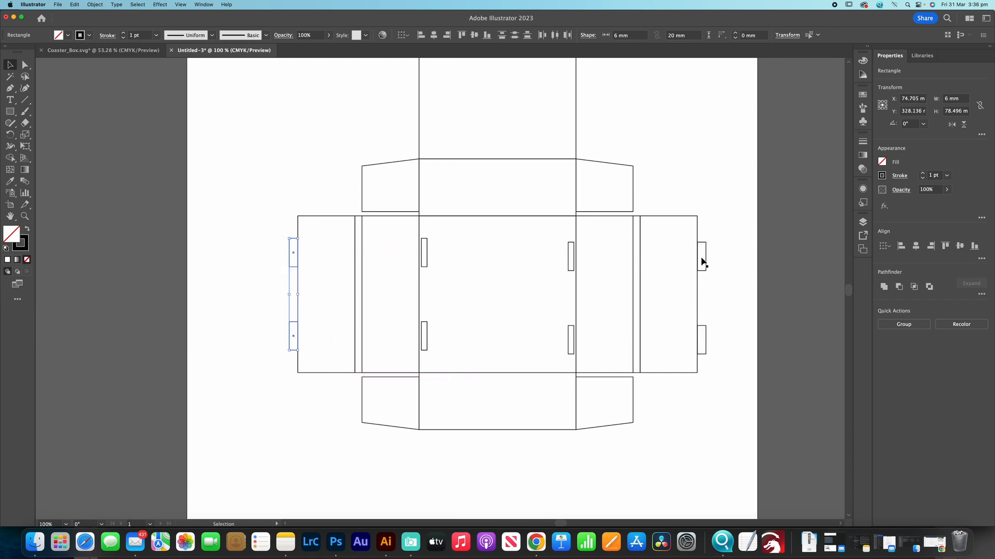
{"action": "left_click", "coordinate": [293, 253]}
{"action": "left_click", "coordinate": [702, 257], "text": "shift"}
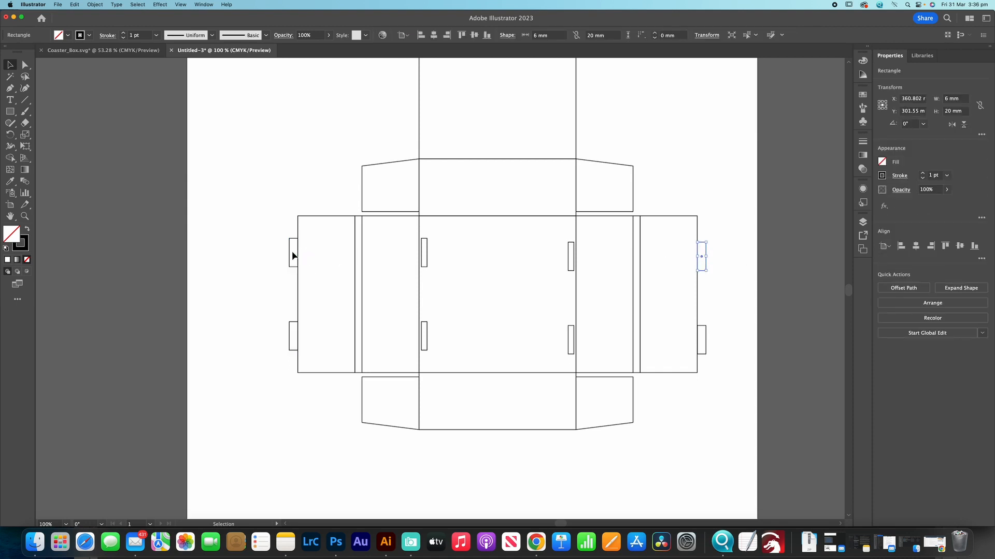
{"action": "left_click_drag", "start_coordinate": [271, 250], "coordinate": [294, 329]}
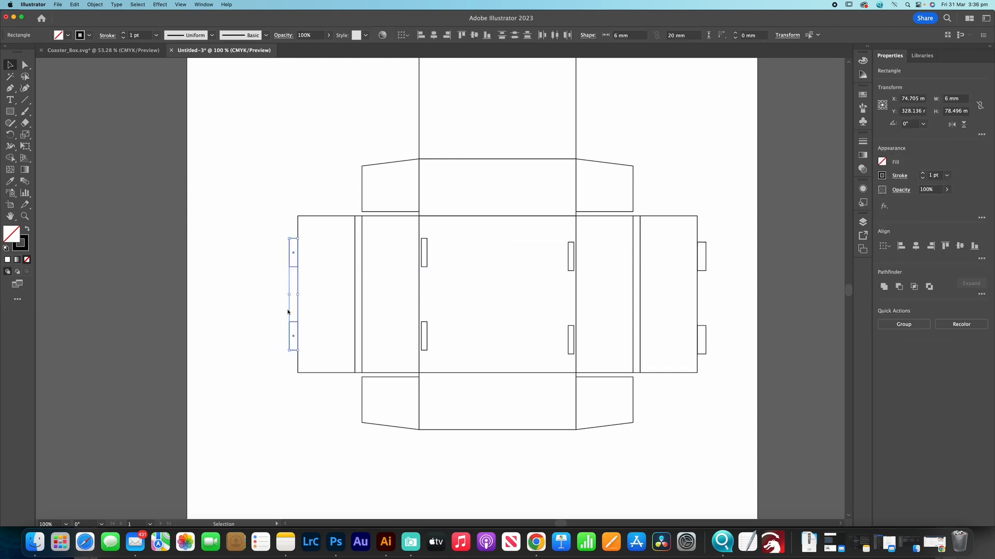
{"action": "left_click_drag", "start_coordinate": [293, 255], "coordinate": [293, 259]}
- Move the left slot pair vertically until it is level with the right slots
{"action": "left_click_drag", "start_coordinate": [442, 259], "coordinate": [422, 328]}
{"action": "left_click_drag", "start_coordinate": [424, 324], "coordinate": [427, 327]}
{"action": "left_click", "coordinate": [279, 286]}
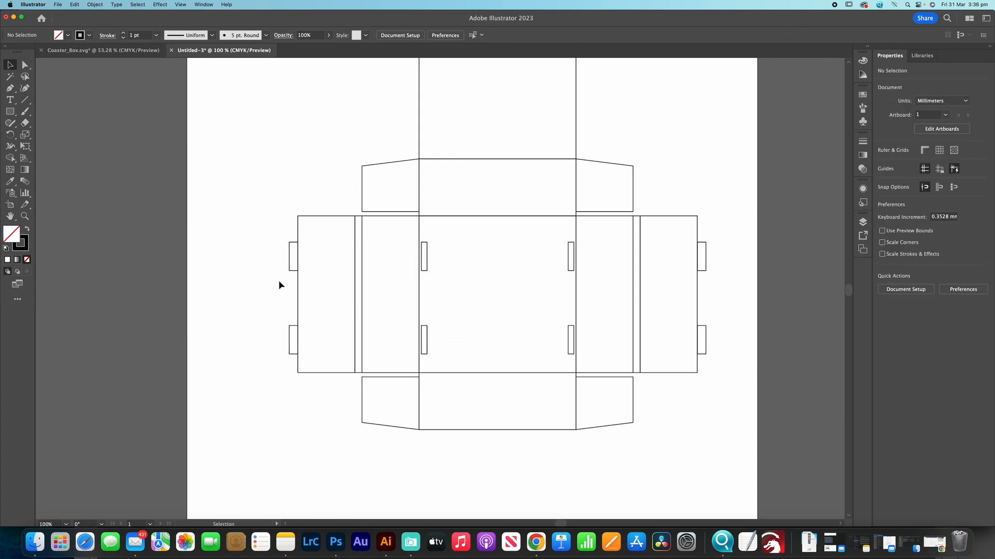
- Group the left tab pair and the left slot pair as two separate groups
{"action": "left_click_drag", "start_coordinate": [275, 267], "coordinate": [291, 331]}
{"action": "right_click", "coordinate": [290, 330]}
{"action": "left_click", "coordinate": [304, 407]}
{"action": "left_click_drag", "start_coordinate": [433, 257], "coordinate": [421, 328]}
{"action": "right_click", "coordinate": [422, 328]}
{"action": "left_click", "coordinate": [441, 408]}
- Group the right slot pair and the right tab pair as two separate groups
{"action": "left_click_drag", "start_coordinate": [560, 249], "coordinate": [570, 341]}
{"action": "right_click", "coordinate": [570, 341]}
{"action": "left_click", "coordinate": [588, 408]}
{"action": "left_click_drag", "start_coordinate": [720, 252], "coordinate": [703, 331]}
{"action": "right_click", "coordinate": [703, 332]}
{"action": "left_click", "coordinate": [720, 383]}
{"action": "left_click", "coordinate": [294, 256], "text": "shift"}
{"action": "left_click", "coordinate": [424, 256], "text": "shift"}
{"action": "left_click", "coordinate": [570, 249], "text": "shift"}
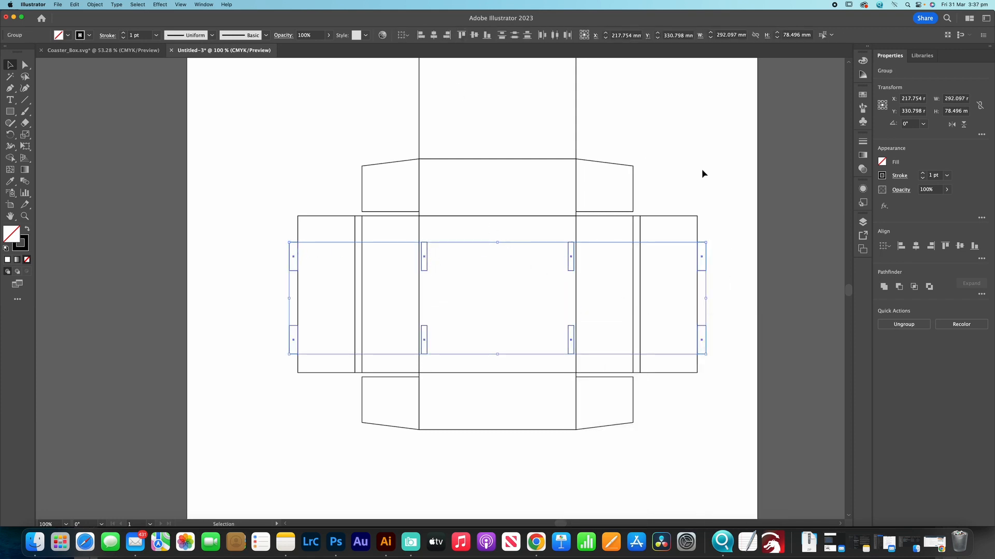
{"action": "left_click", "coordinate": [674, 165]}
- Create a rectangle 110 mm wide and 30 mm high for the lid's closing flap
{"action": "scroll", "coordinate": [520, 286], "scroll_direction": "down", "scroll_amount": 1}
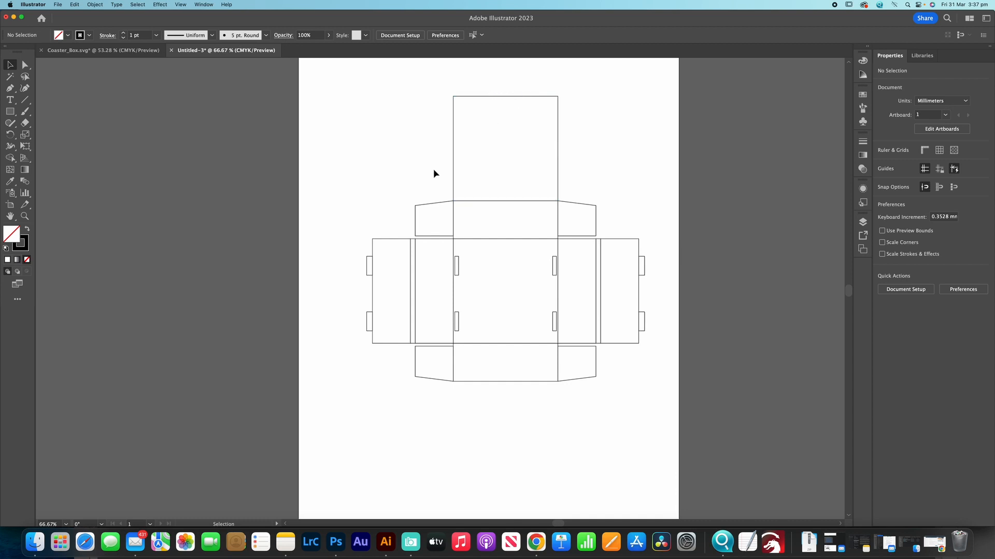
{"action": "key", "text": "m"}
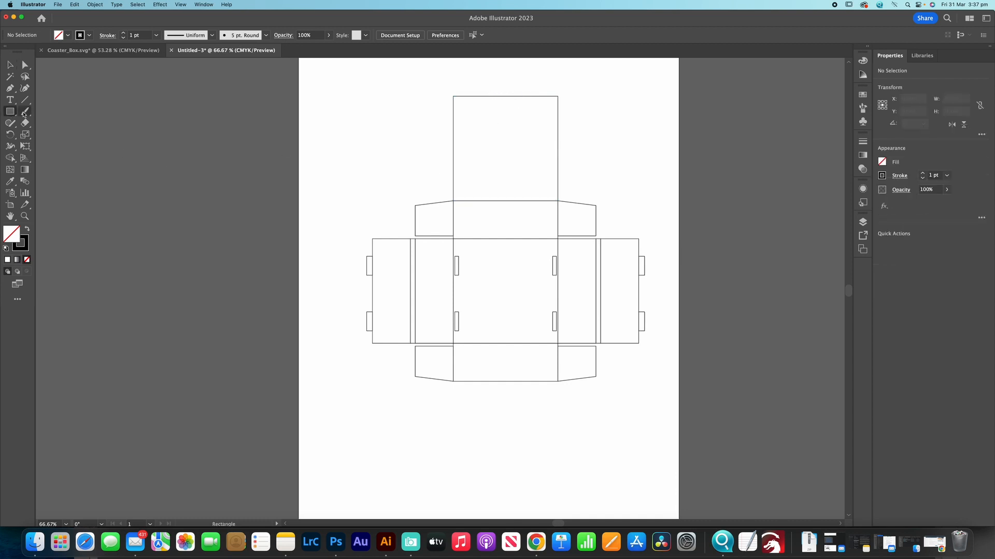
{"action": "left_click", "coordinate": [397, 114]}
{"action": "type", "text": "110"}
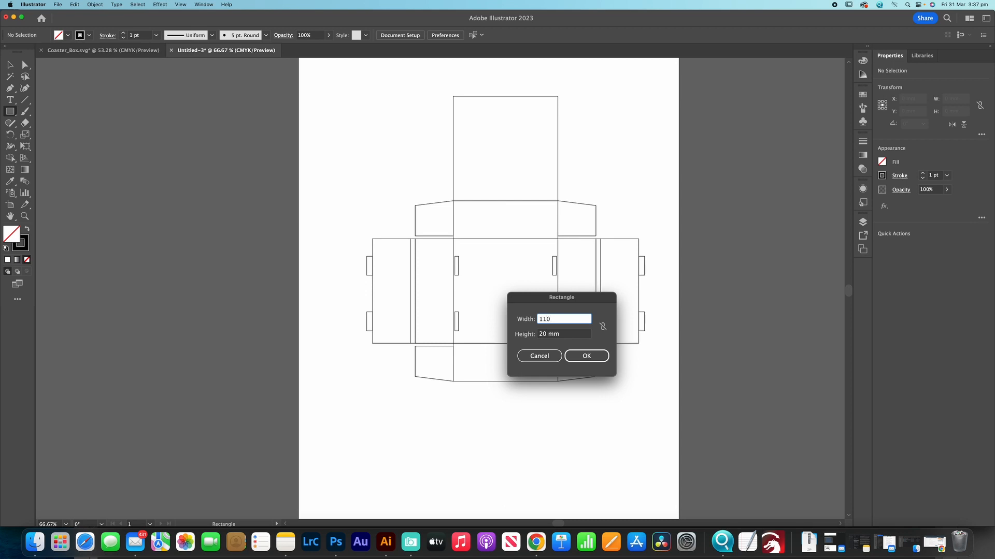
{"action": "key", "text": "Tab"}
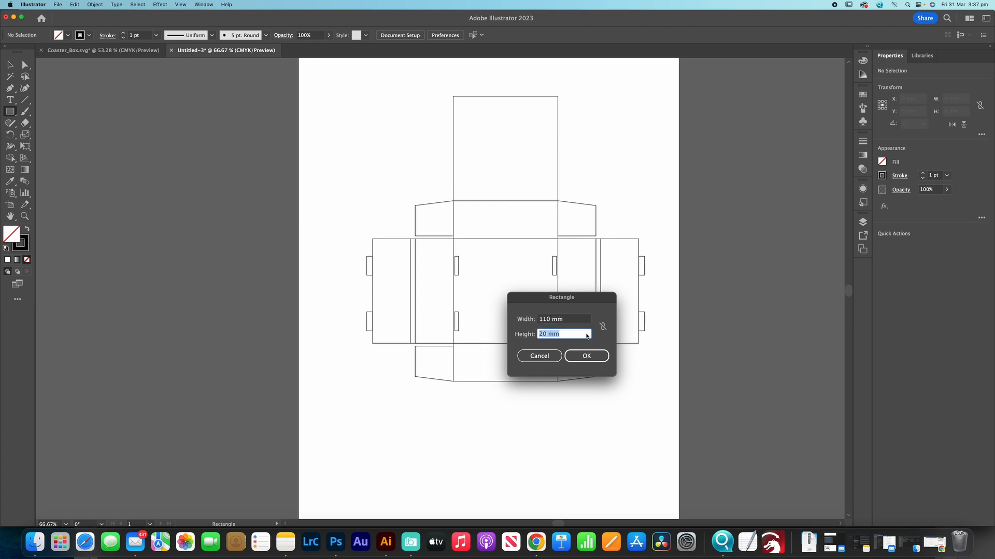
{"action": "type", "text": "30"}
{"action": "left_click", "coordinate": [588, 356]}
- Snap the 110 × 30 mm rectangle onto the upper edge of the lid panel
{"action": "left_click", "coordinate": [10, 65]}
{"action": "left_click_drag", "start_coordinate": [449, 125], "coordinate": [506, 83]}
{"action": "left_click", "coordinate": [587, 116]}
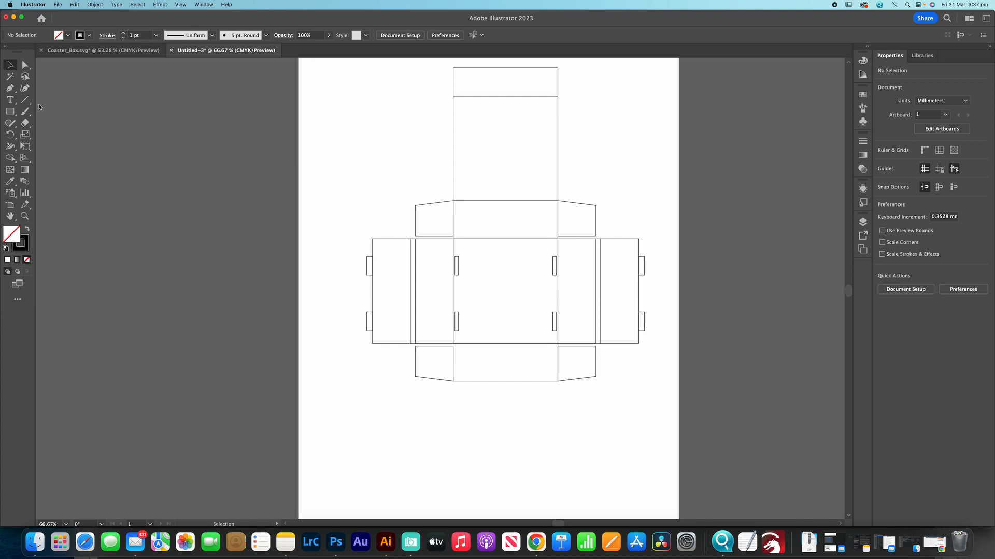
- Create a three-sided polygon with a 17.639 mm radius and set its height to 30 mm
{"action": "left_click", "coordinate": [21, 113]}
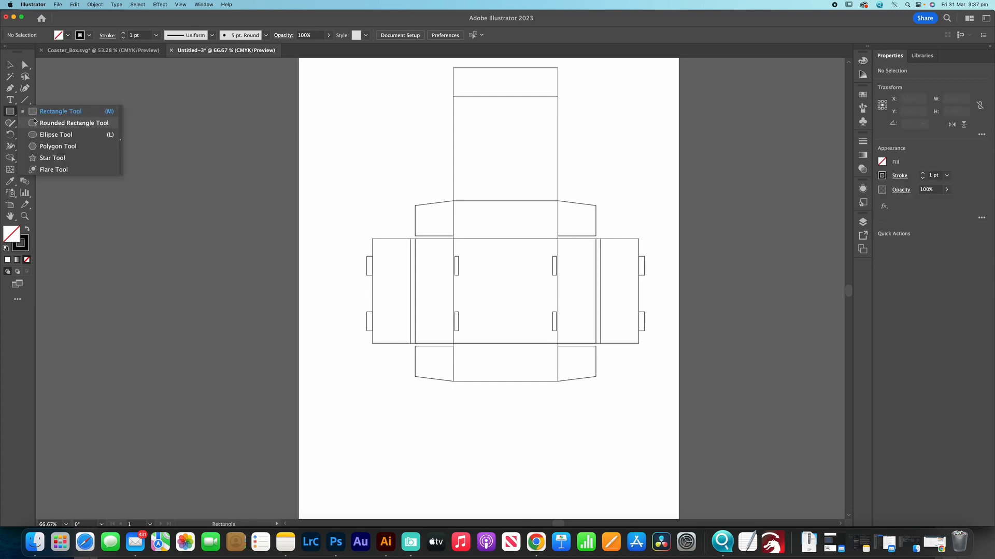
{"action": "left_click", "coordinate": [57, 146]}
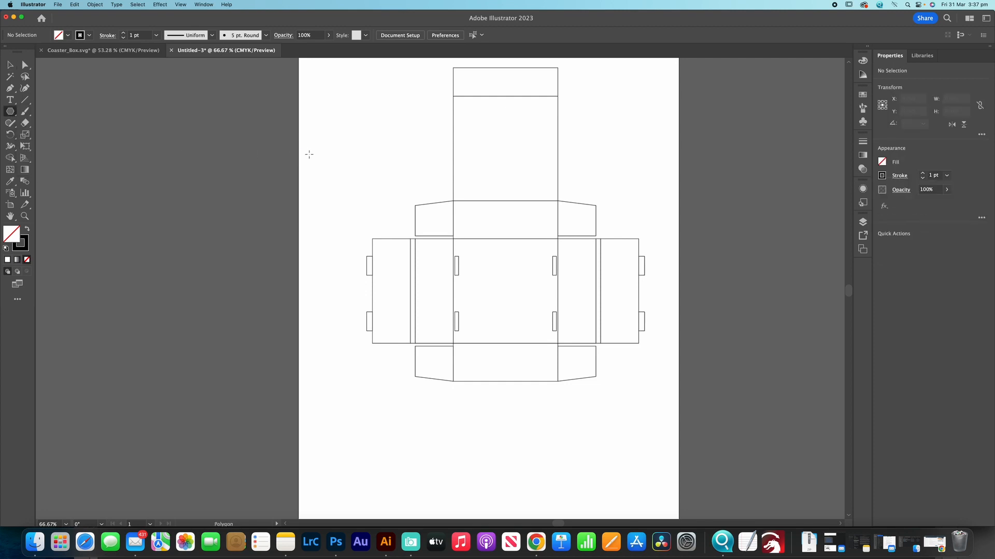
{"action": "left_click", "coordinate": [309, 156]}
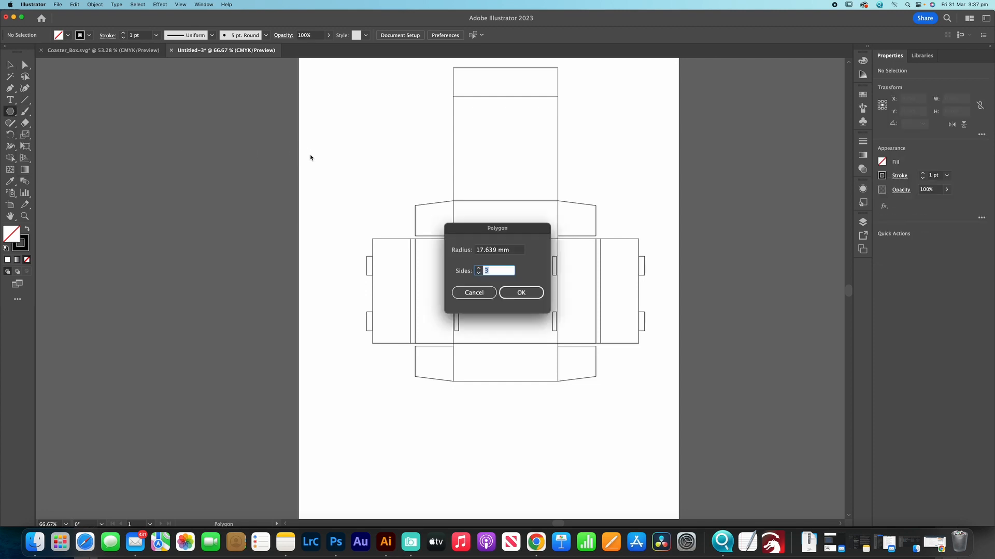
{"action": "left_click", "coordinate": [518, 292]}
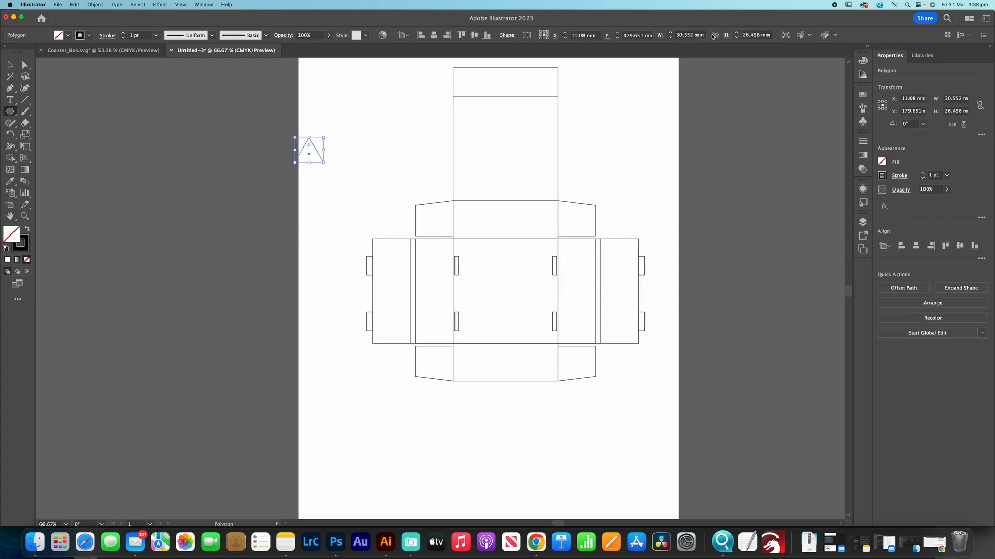
{"action": "left_click", "coordinate": [769, 36]}
{"action": "left_click_drag", "start_coordinate": [769, 37], "coordinate": [725, 37]}
{"action": "type", "text": "30"}
{"action": "key", "text": "Tab"}
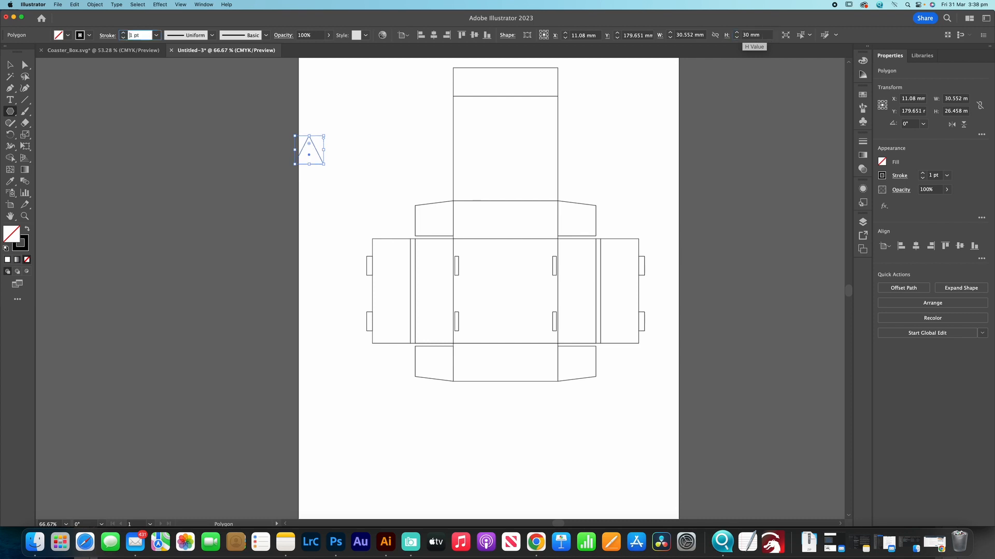
- Snap the triangle into the lid flap's lower right corner and place a copy in its lower left corner
{"action": "key", "text": "v"}
{"action": "left_click_drag", "start_coordinate": [310, 156], "coordinate": [547, 90]}
- Use the Shape Builder on the flap and both triangles to cut away the outer corners, forming one trapezoid flap
{"action": "left_click_drag", "start_coordinate": [430, 67], "coordinate": [556, 84]}
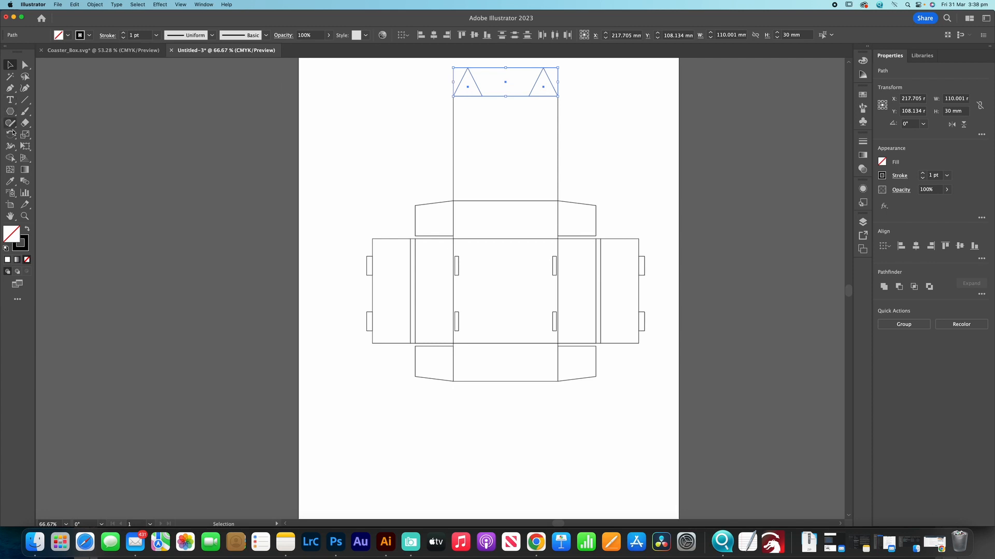
{"action": "left_click", "coordinate": [10, 158]}
{"action": "mouse_move", "coordinate": [485, 82]}
{"action": "left_mouse_down"}
{"action": "mouse_move", "coordinate": [469, 84]}
{"action": "mouse_move", "coordinate": [539, 89]}
{"action": "mouse_move", "coordinate": [553, 75]}
{"action": "left_mouse_up"}
{"action": "left_click", "coordinate": [553, 76], "text": "alt"}
{"action": "left_click", "coordinate": [458, 79], "text": "alt"}
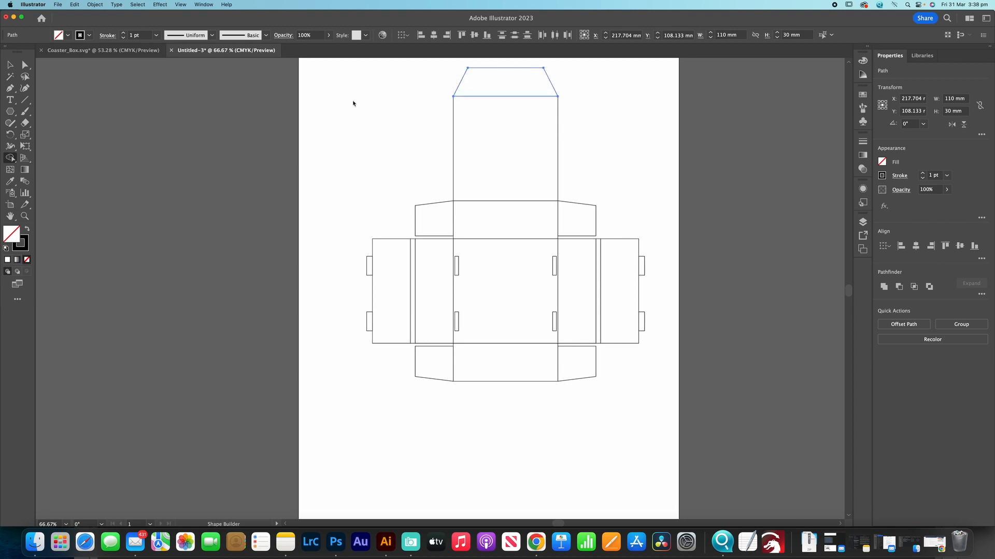
{"action": "left_click", "coordinate": [9, 66]}
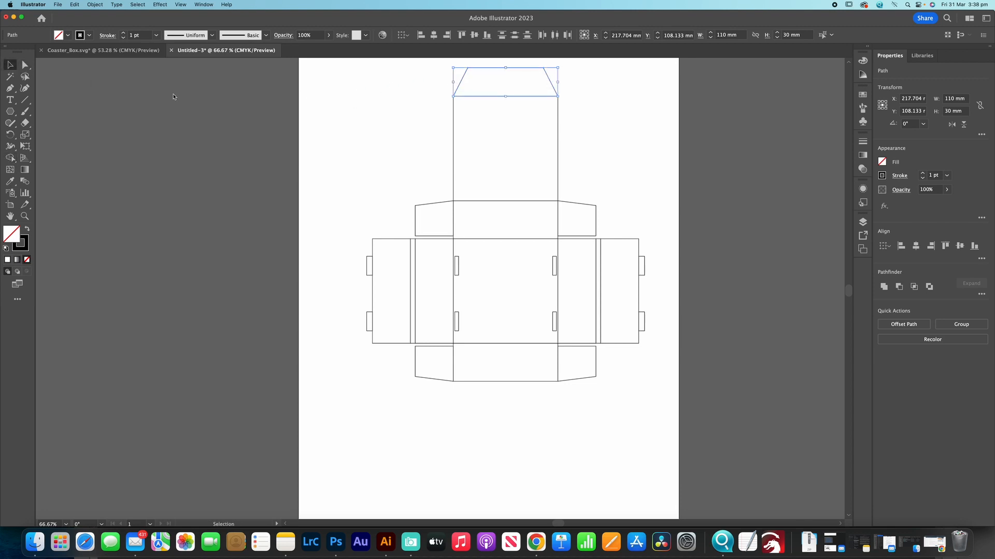
{"action": "left_click", "coordinate": [371, 123]}
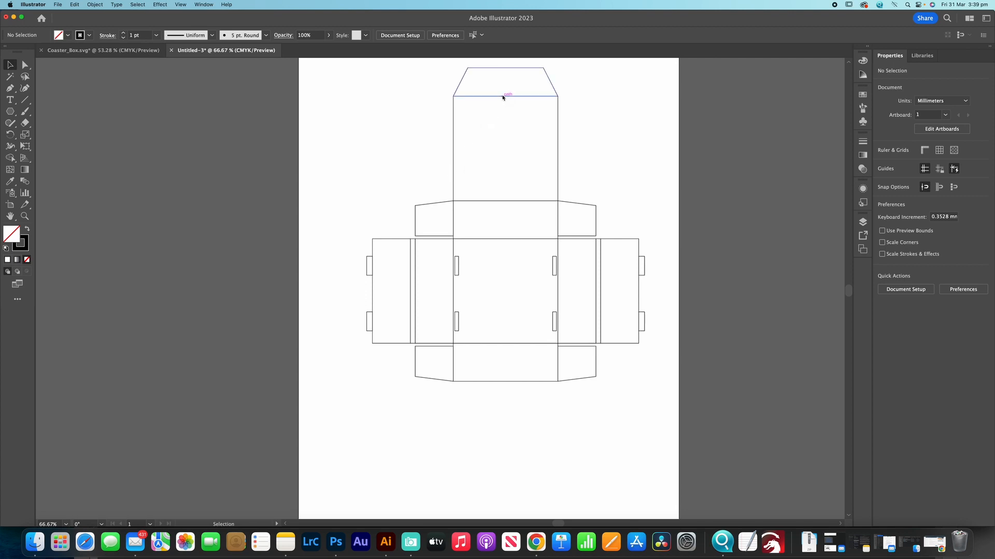
- Create a rectangle 30 mm wide and 20 mm high for the front closing tab
{"action": "left_click", "coordinate": [12, 112]}
{"action": "left_click", "coordinate": [45, 112]}
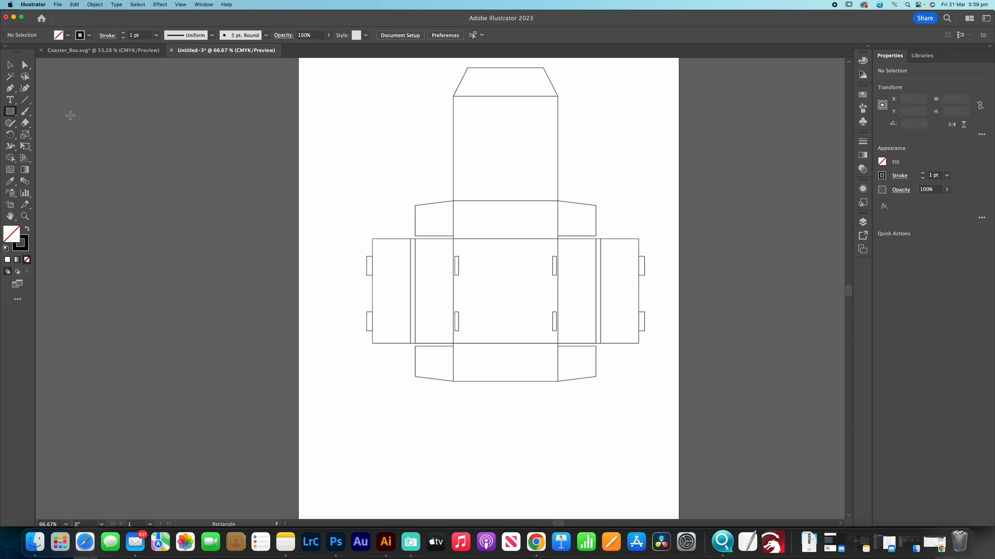
{"action": "left_click", "coordinate": [401, 138]}
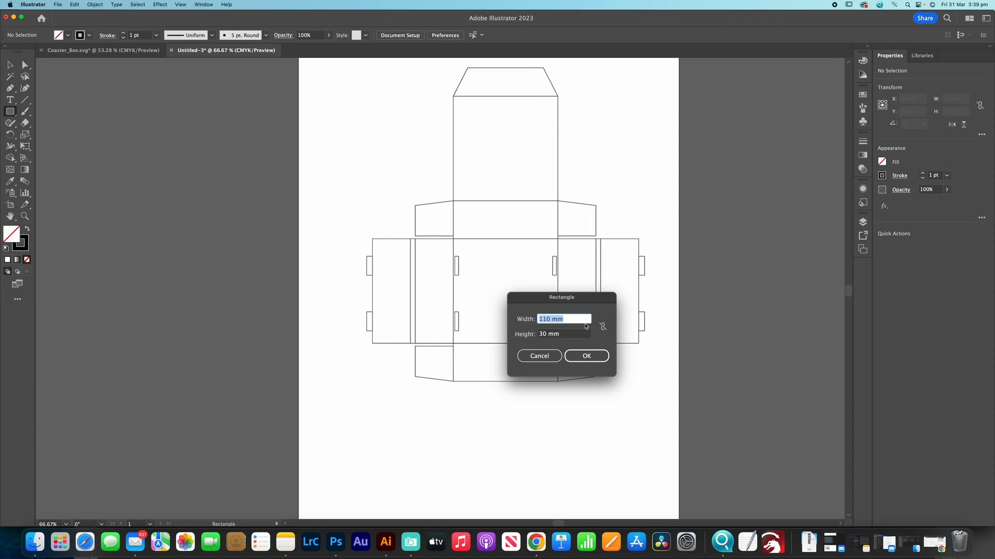
{"action": "type", "text": "30"}
{"action": "key", "text": "Tab"}
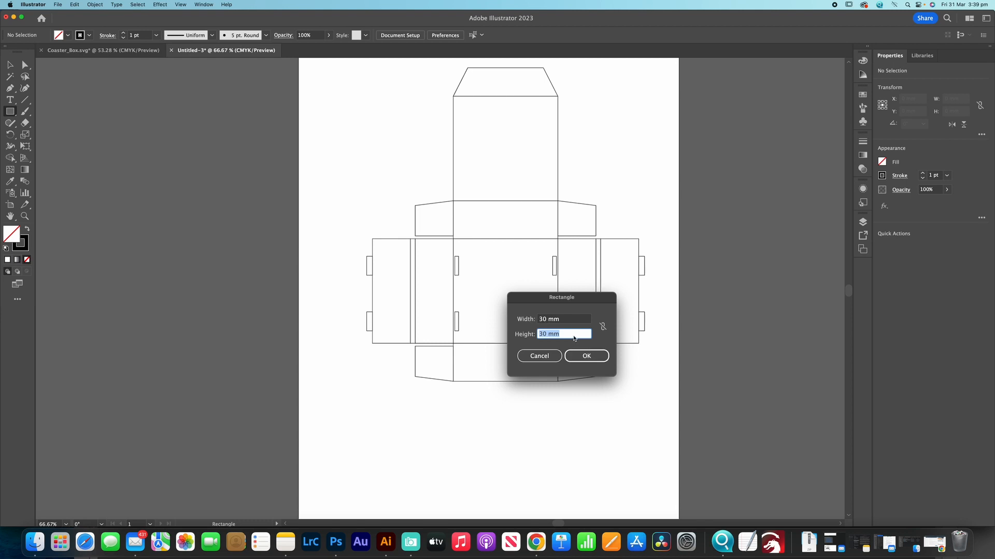
{"action": "type", "text": "20"}
{"action": "left_click", "coordinate": [586, 356]}
- Snap the 30 × 20 mm rectangle centred beneath the lower edge of the front panel
{"action": "key", "text": "v"}
{"action": "left_click_drag", "start_coordinate": [415, 142], "coordinate": [506, 392]}
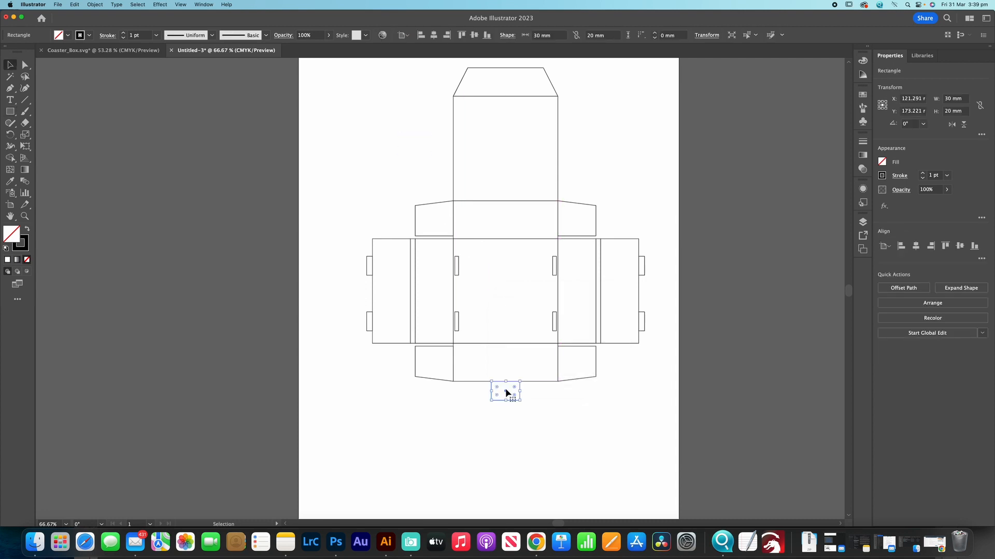
{"action": "left_click", "coordinate": [538, 412]}
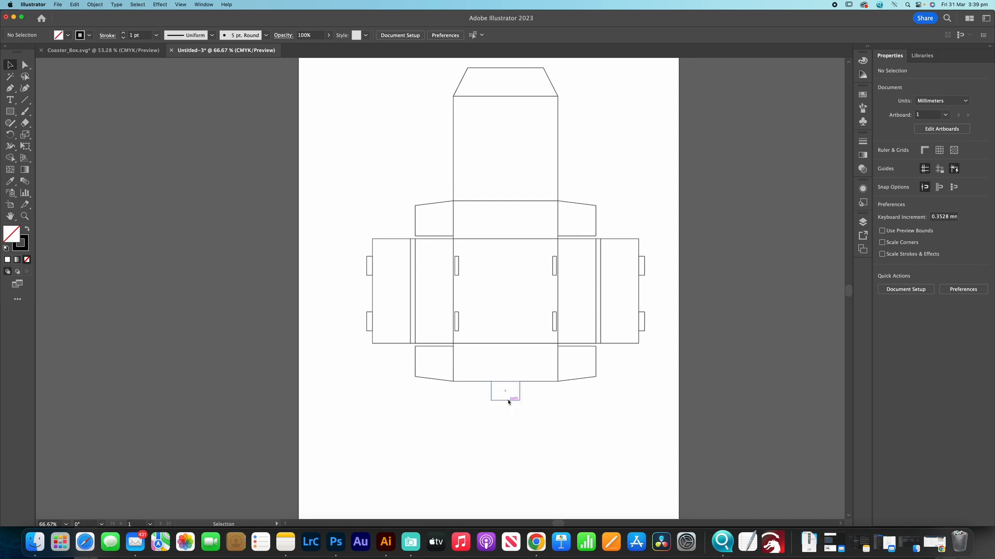
- Round the two lower corners of the front closing tab to a radius of about 6 mm
{"action": "scroll", "coordinate": [506, 402], "scroll_direction": "up", "scroll_amount": 3}
{"action": "scroll", "coordinate": [506, 402], "scroll_direction": "up", "scroll_amount": 4}
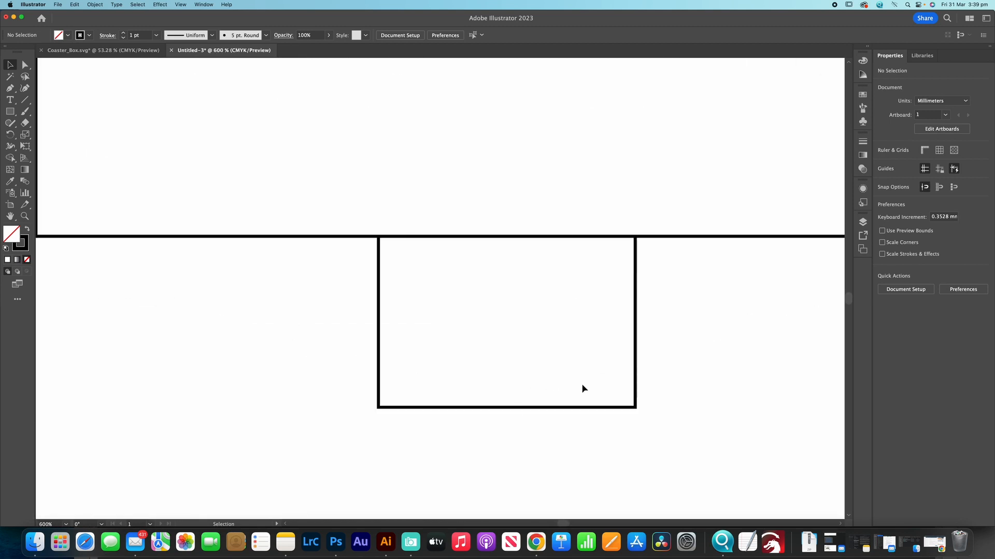
{"action": "left_click", "coordinate": [607, 408]}
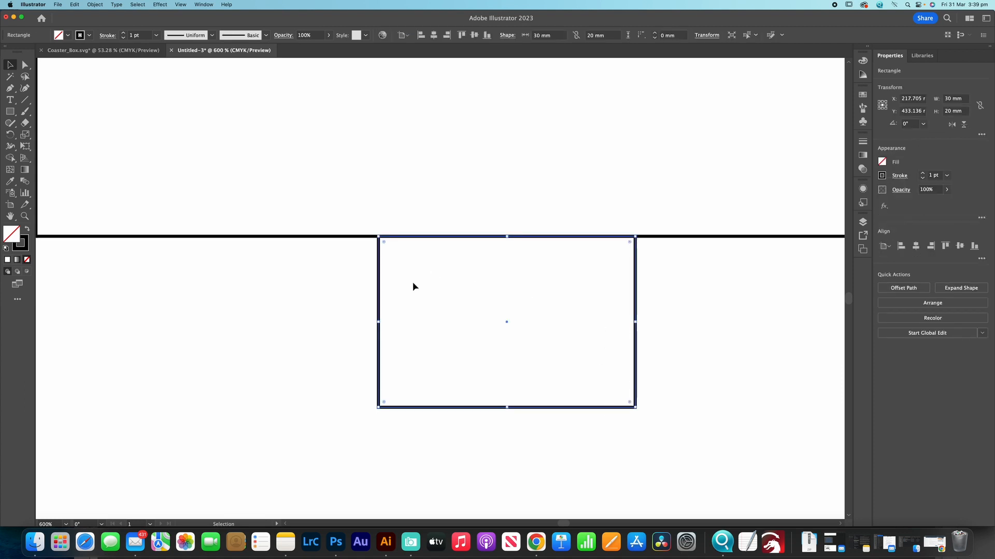
{"action": "left_click", "coordinate": [26, 66]}
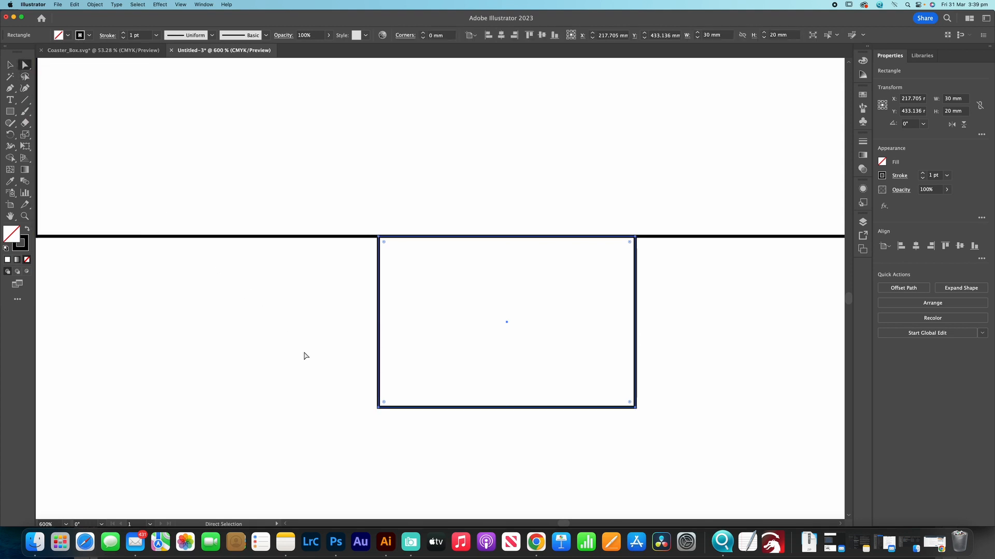
{"action": "left_click", "coordinate": [309, 357]}
{"action": "left_click", "coordinate": [383, 406]}
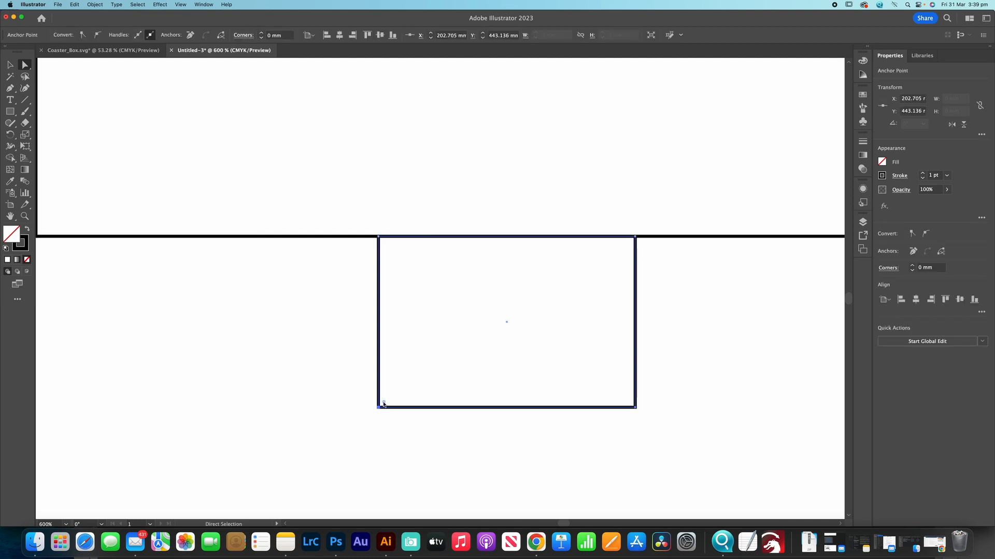
{"action": "left_click_drag", "start_coordinate": [383, 404], "coordinate": [430, 357]}
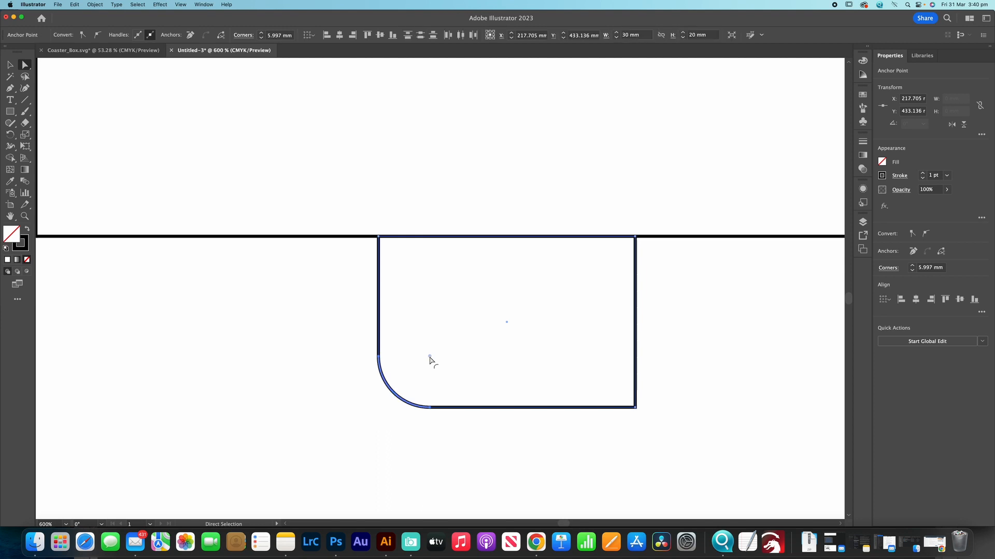
{"action": "left_click", "coordinate": [633, 405]}
{"action": "left_click_drag", "start_coordinate": [630, 403], "coordinate": [582, 358]}
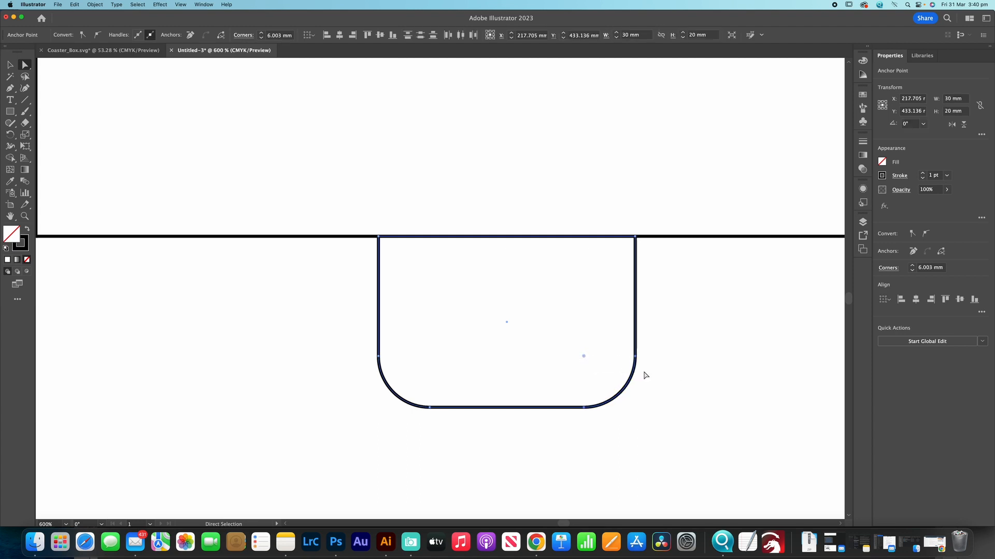
{"action": "left_click", "coordinate": [9, 63]}
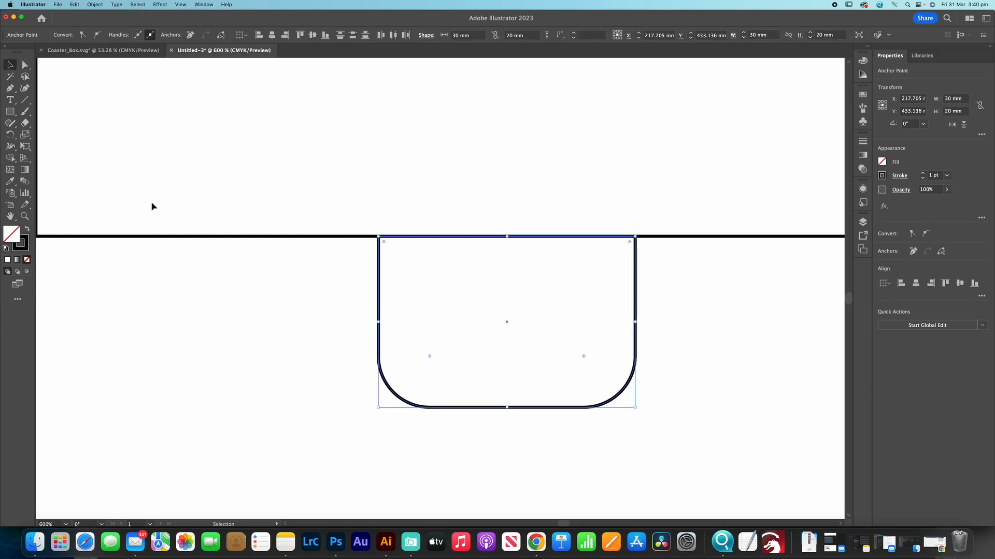
{"action": "key", "text": "super+0"}
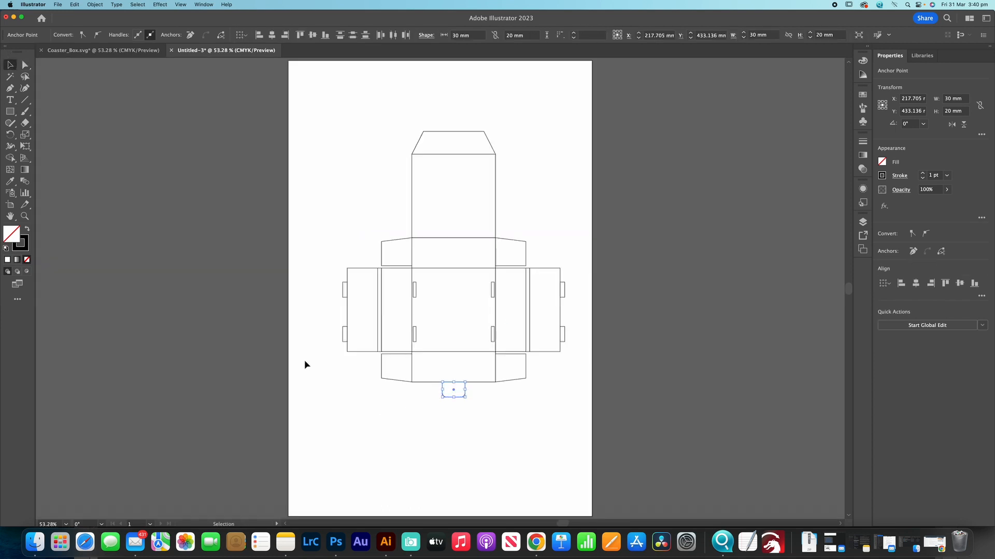
{"action": "left_click", "coordinate": [405, 421]}
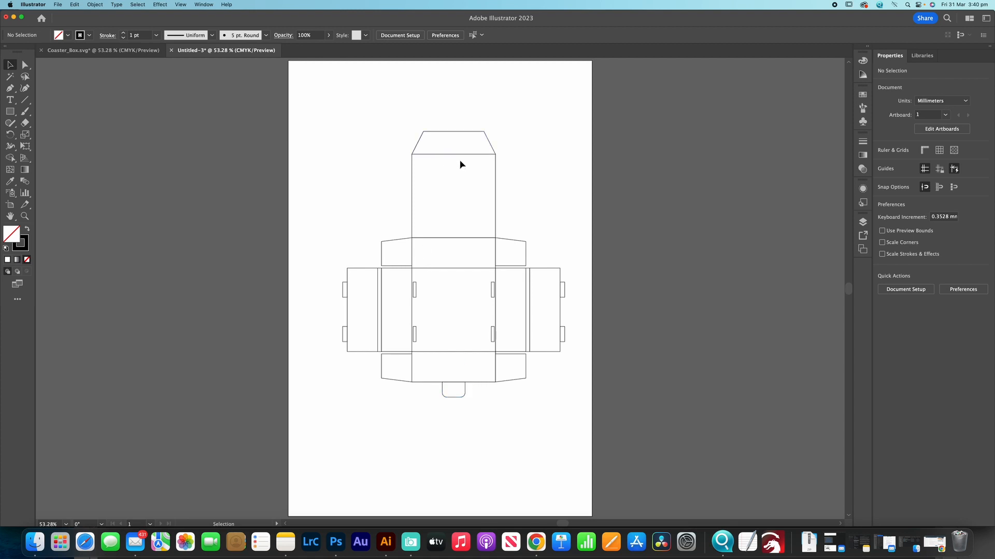
- Create a rectangle 30 mm wide and 4 mm high as the slot for the front tab
{"action": "left_click", "coordinate": [464, 392]}
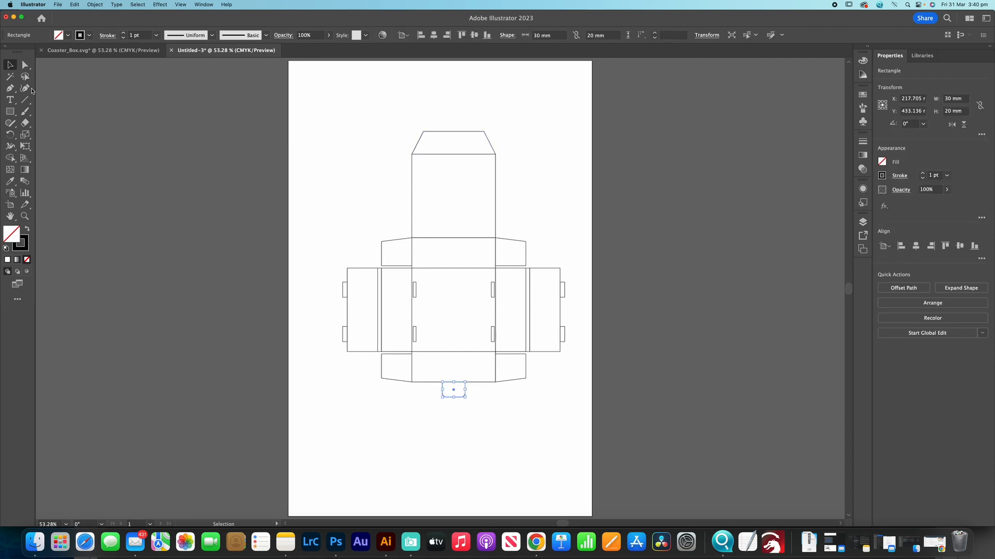
{"action": "left_click", "coordinate": [10, 111]}
{"action": "left_click", "coordinate": [314, 154]}
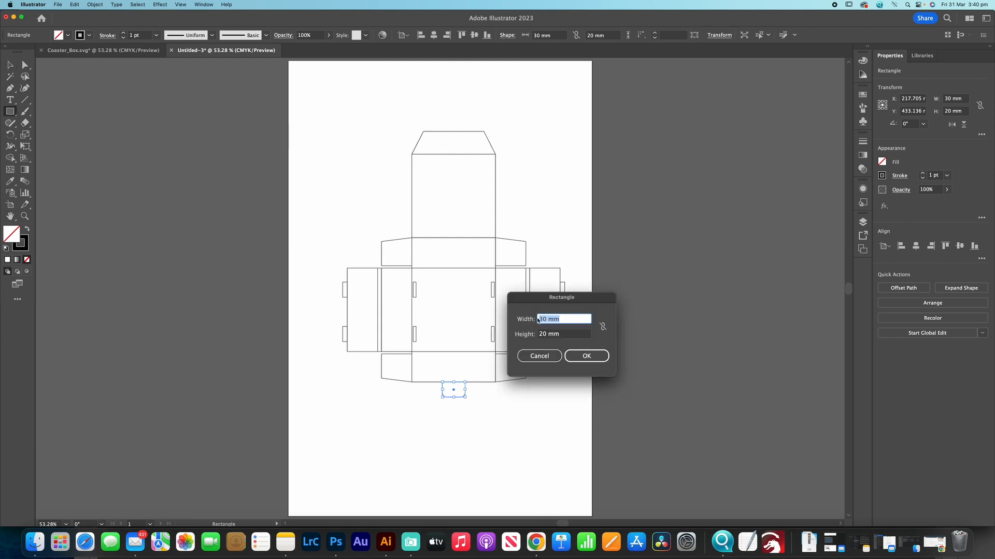
{"action": "left_click_drag", "start_coordinate": [565, 335], "coordinate": [540, 337]}
{"action": "type", "text": "4"}
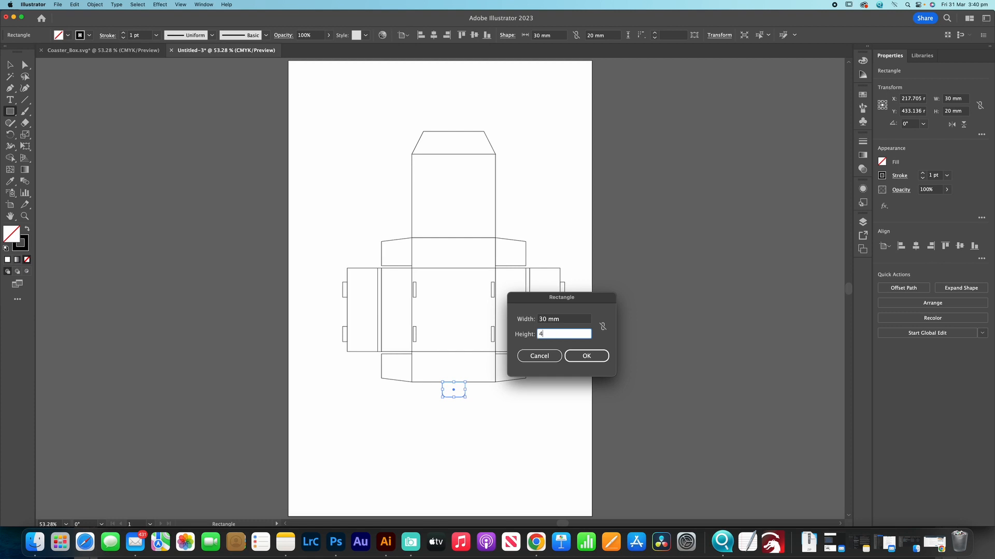
{"action": "left_click", "coordinate": [584, 358]}
- Centre the 30 × 4 mm slot horizontally in the lid flap, just above its fold line
{"action": "scroll", "coordinate": [367, 178], "scroll_direction": "down", "scroll_amount": 2}
{"action": "key", "text": "v"}
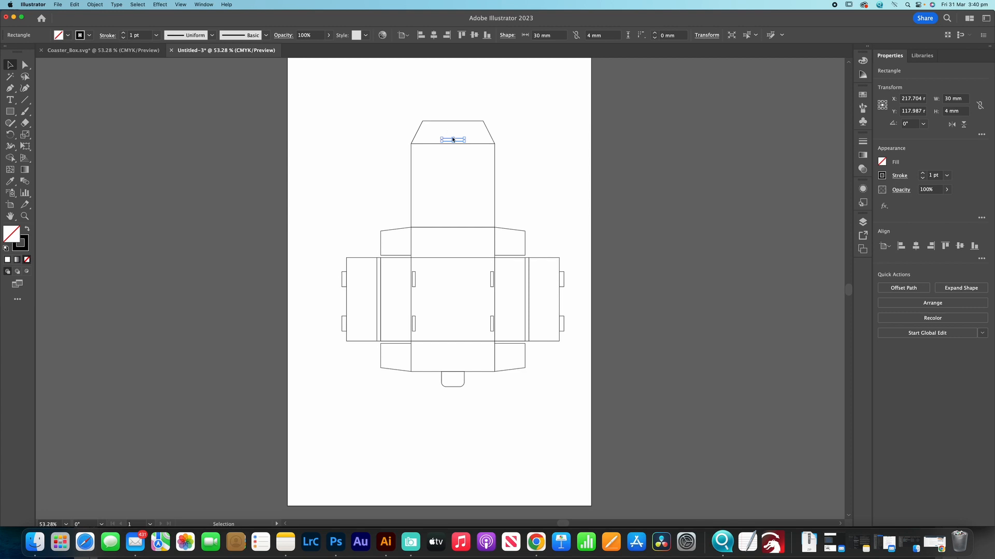
{"action": "scroll", "coordinate": [452, 138], "scroll_direction": "up", "scroll_amount": 5}
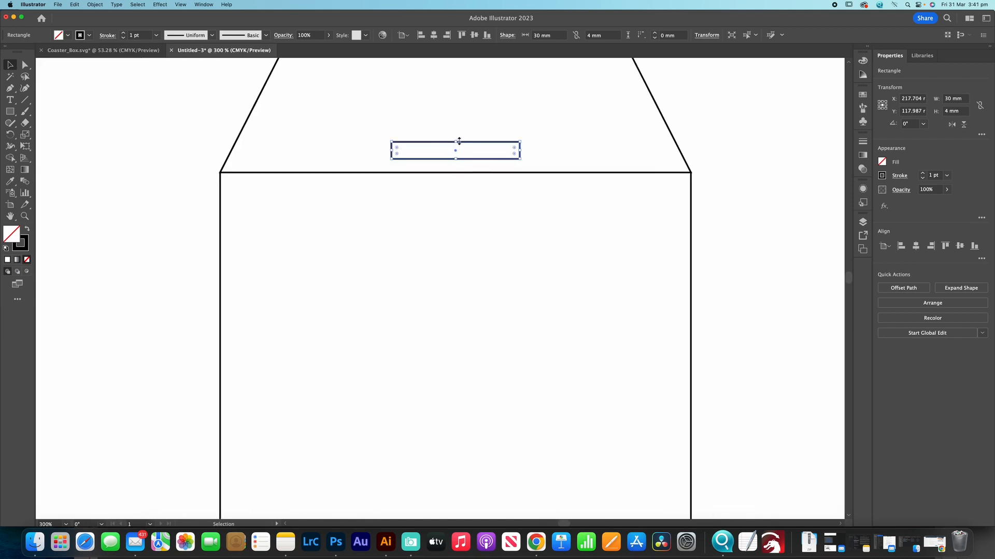
{"action": "left_click_drag", "start_coordinate": [457, 150], "coordinate": [456, 158]}
{"action": "left_click", "coordinate": [513, 140]}
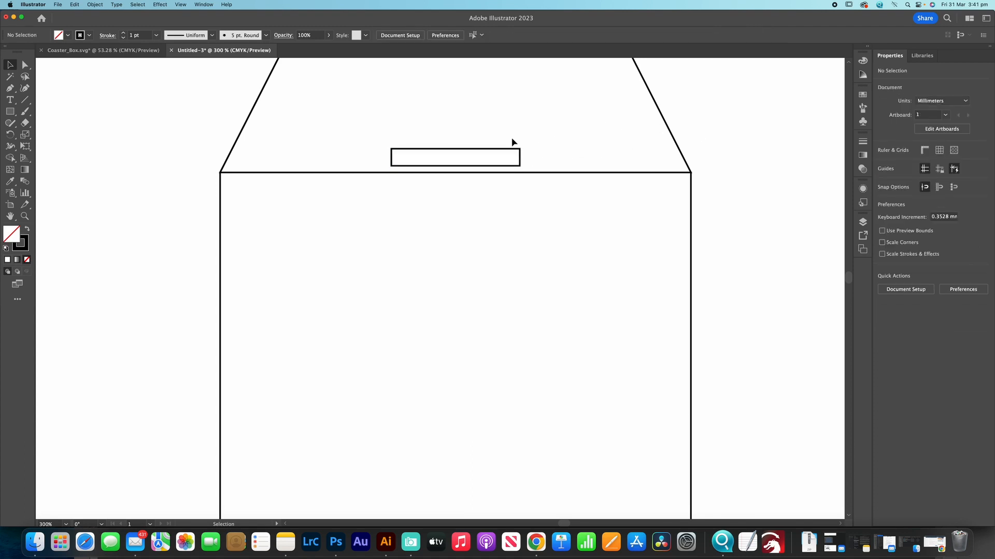
{"action": "key", "text": "super+0"}
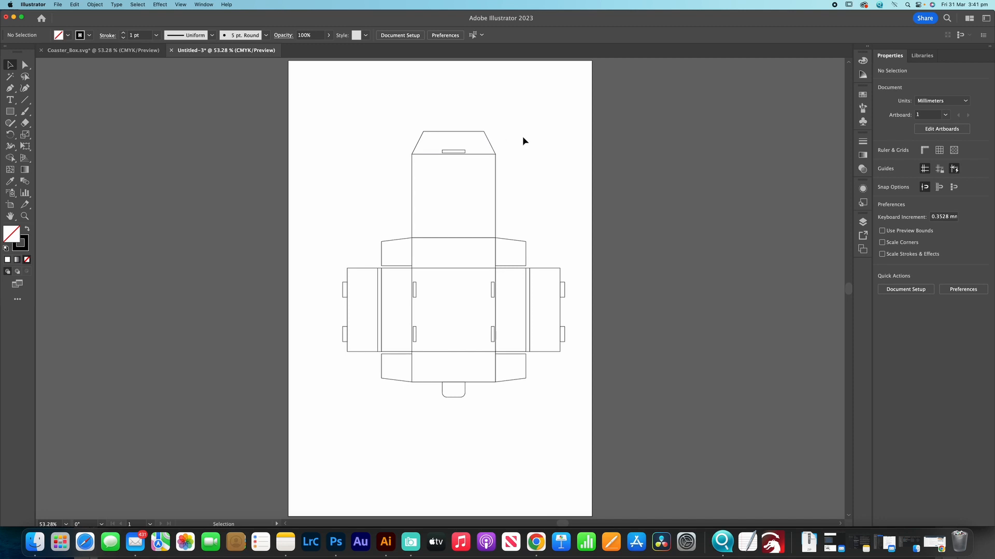
- Compare the drawn template with the Coaster_Box.svg reference document
{"action": "left_click", "coordinate": [114, 50]}
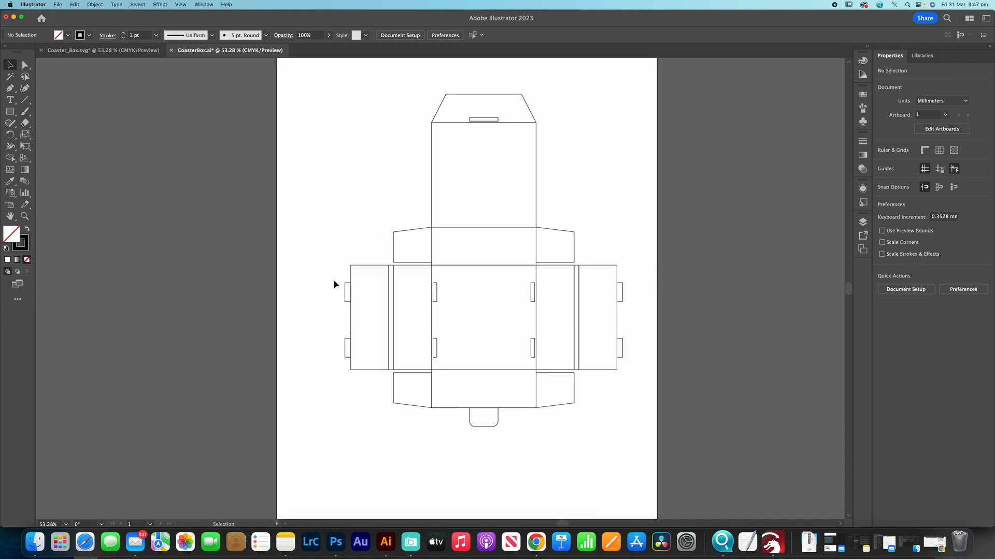
- Merge the left outer side panel and its two protruding tabs into a single shape with Shape Builder
{"action": "scroll", "coordinate": [334, 280], "scroll_direction": "up", "scroll_amount": 5}
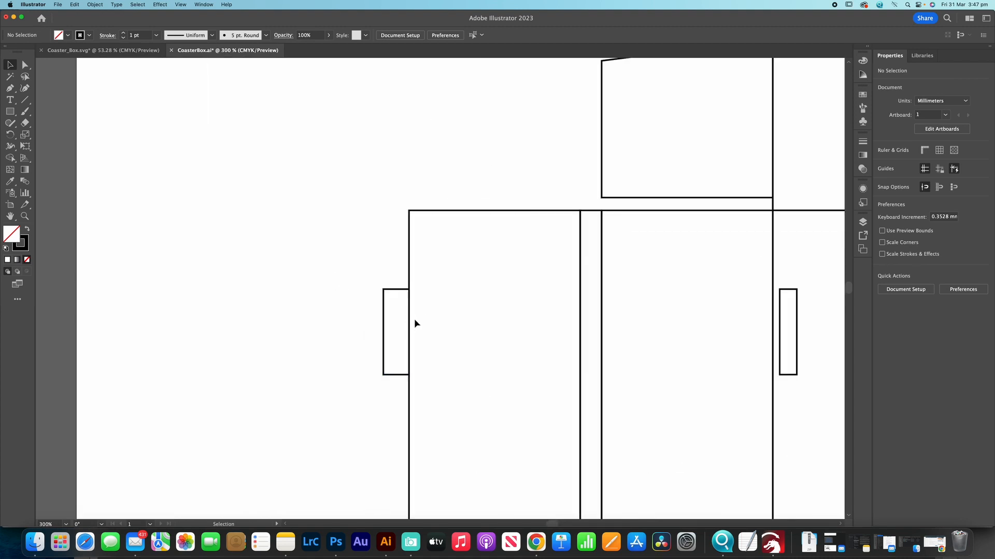
{"action": "left_click_drag", "start_coordinate": [444, 340], "coordinate": [451, 187]}
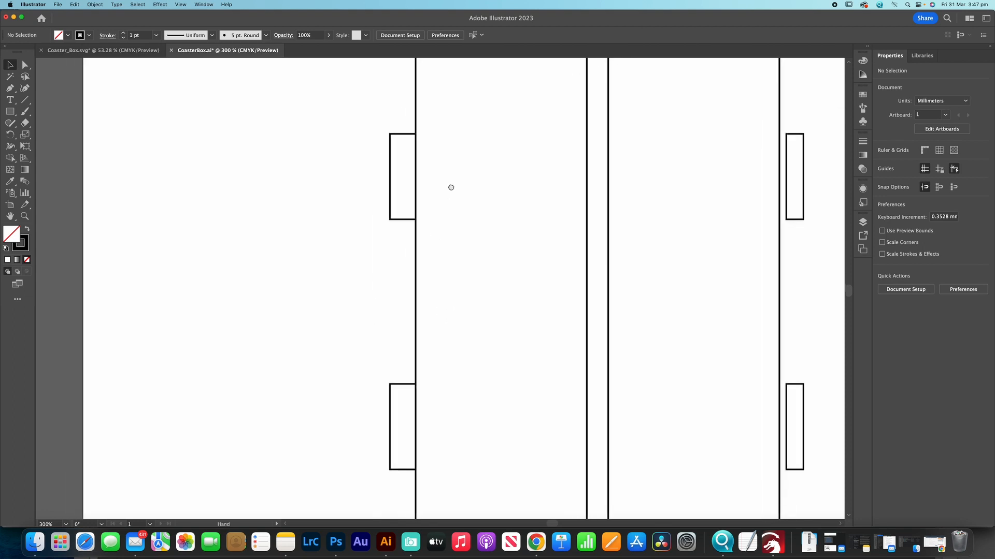
{"action": "left_click_drag", "start_coordinate": [352, 103], "coordinate": [484, 450]}
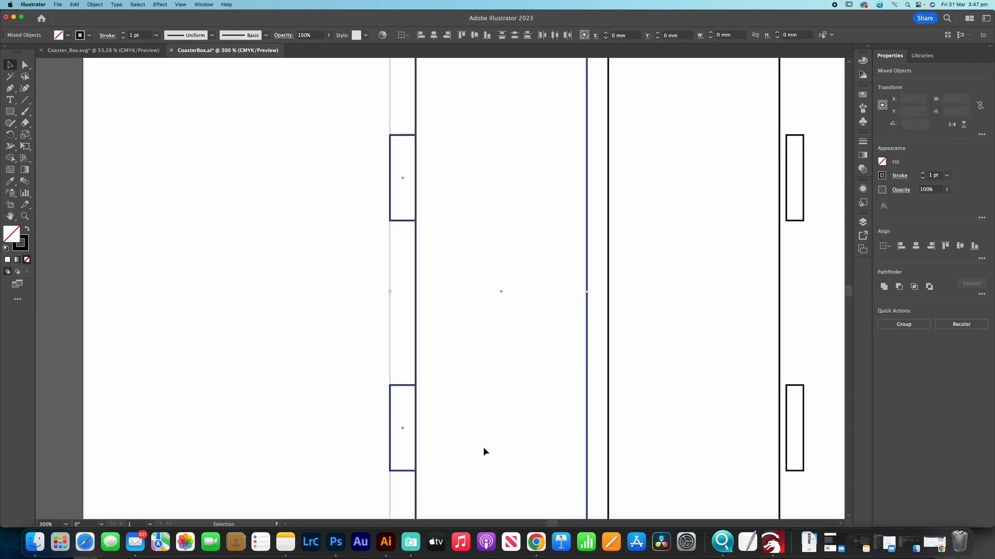
{"action": "left_click", "coordinate": [11, 157]}
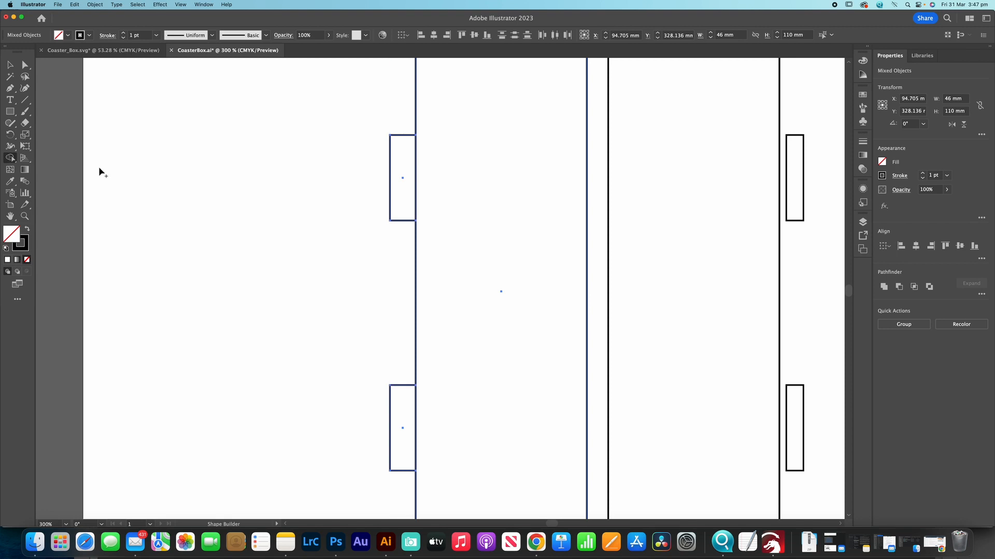
{"action": "left_click_drag", "start_coordinate": [469, 170], "coordinate": [402, 178]}
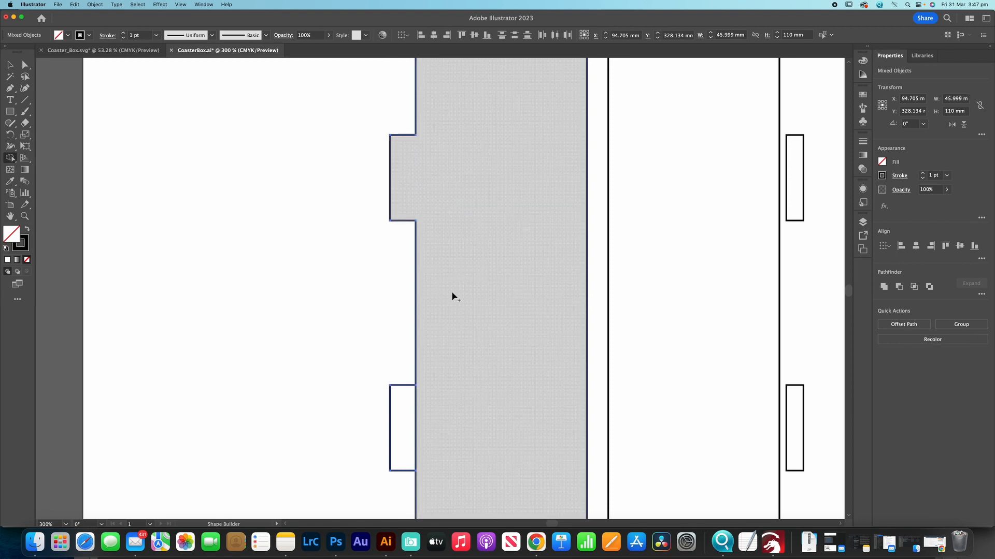
{"action": "left_click_drag", "start_coordinate": [462, 402], "coordinate": [411, 415]}
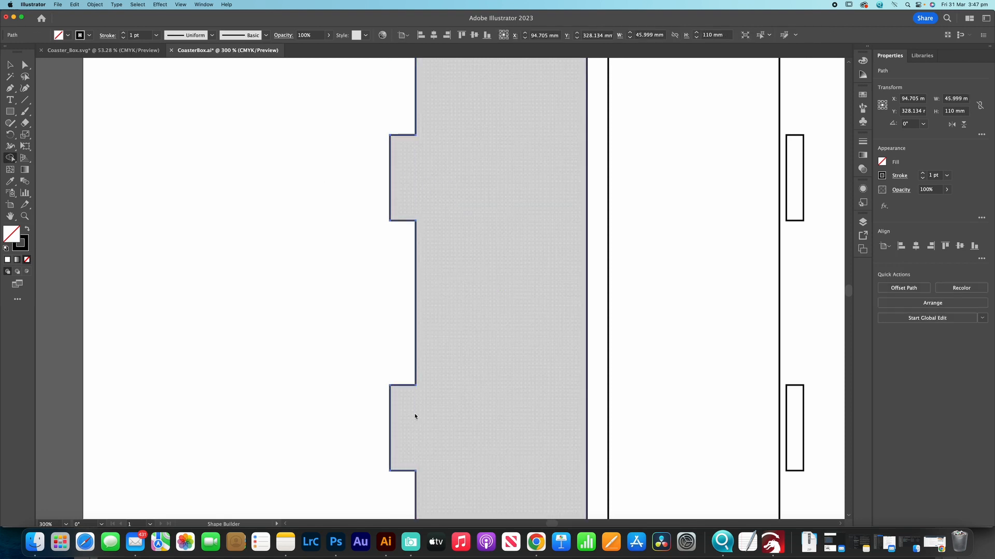
{"action": "key", "text": "super+0"}
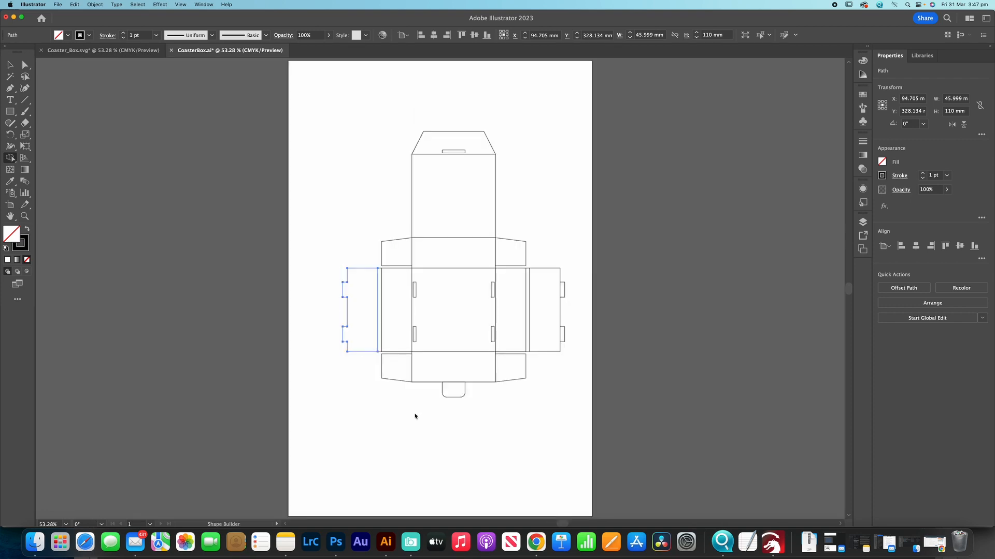
- Merge the right outer side panel with its two protruding tabs using Shape Builder
{"action": "key", "text": "v"}
{"action": "left_click", "coordinate": [553, 343]}
{"action": "left_click", "coordinate": [9, 158]}
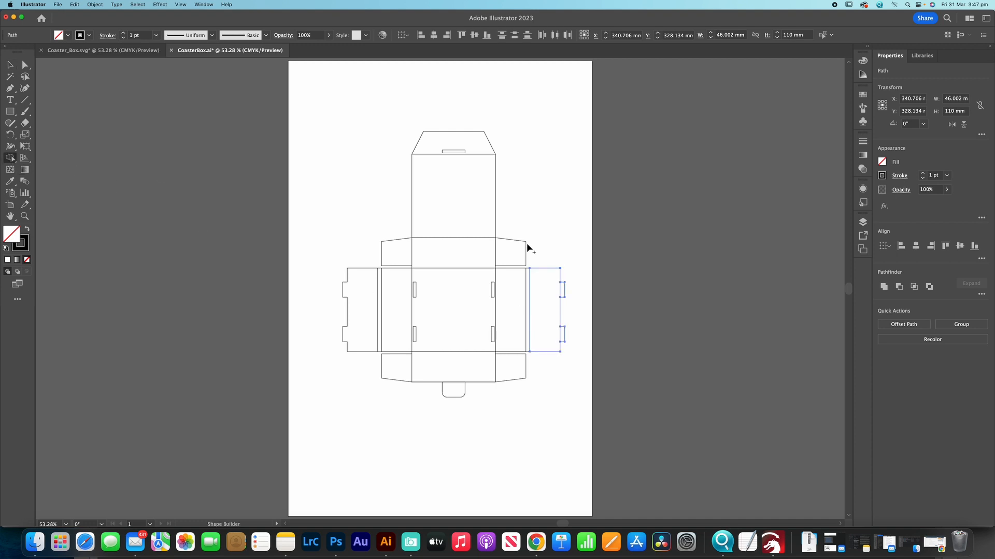
{"action": "left_click_drag", "start_coordinate": [556, 287], "coordinate": [563, 337]}
{"action": "left_click", "coordinate": [10, 65]}
{"action": "left_click", "coordinate": [317, 99]}
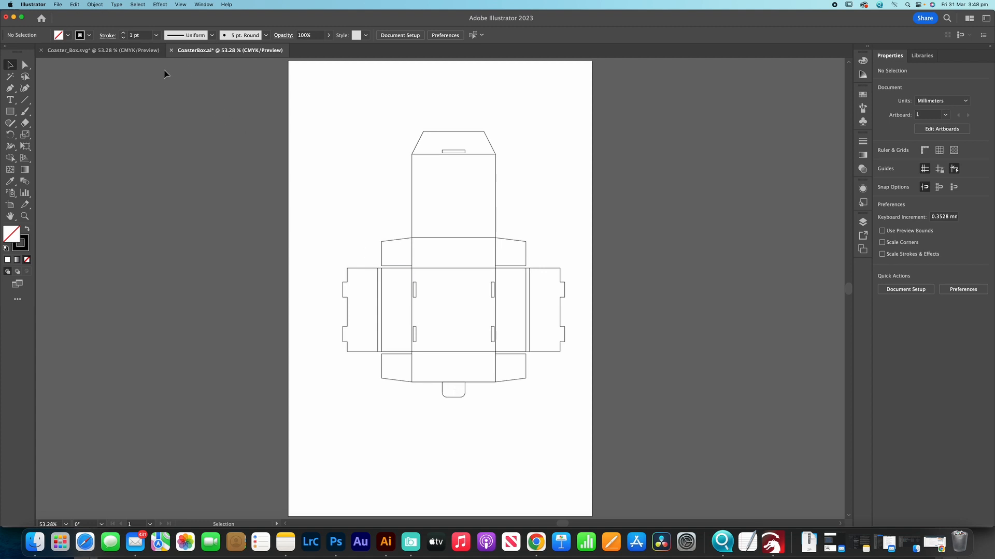
- Save the template and import CoasterBox.ai into LightBurn
{"action": "left_click", "coordinate": [57, 5]}
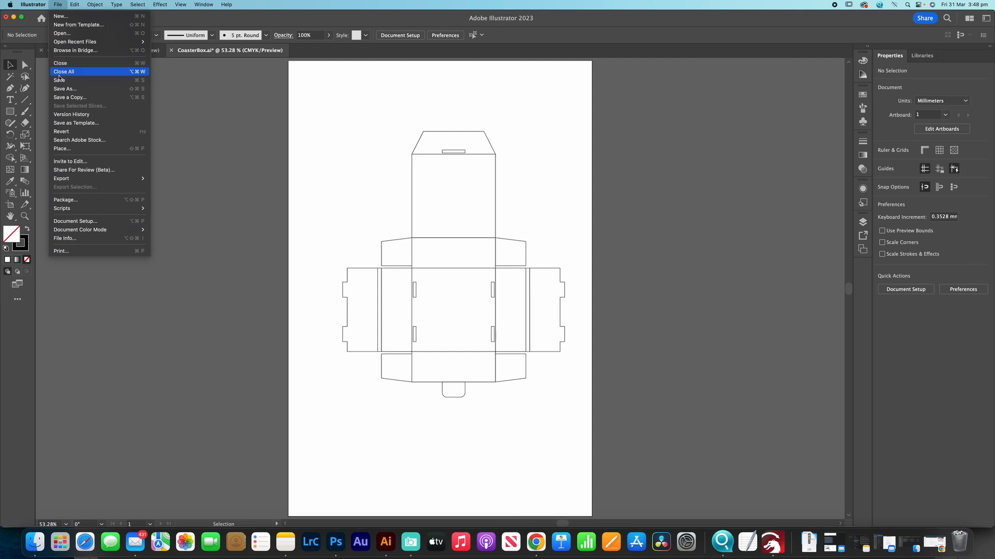
{"action": "left_click", "coordinate": [225, 88]}
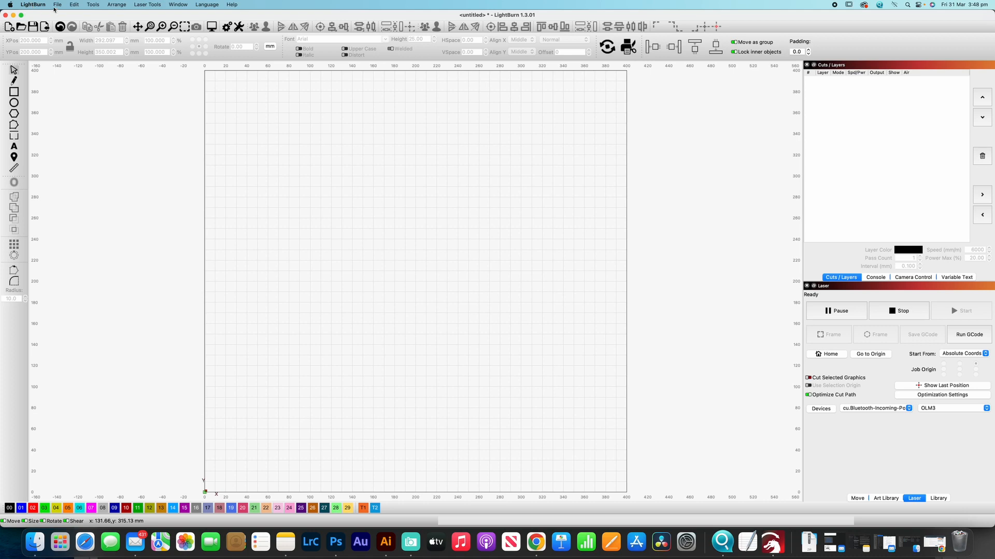
{"action": "left_click", "coordinate": [57, 5]}
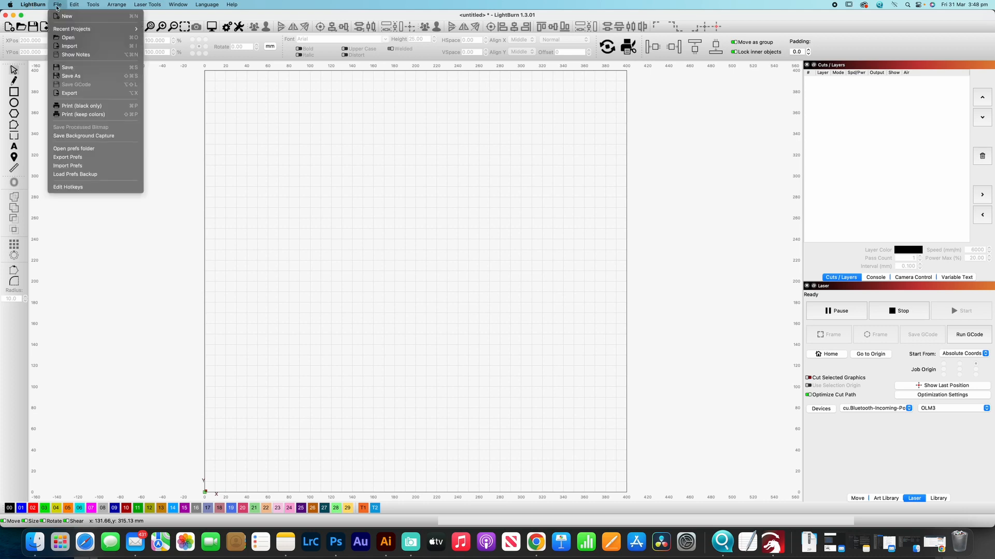
{"action": "left_click", "coordinate": [73, 46]}
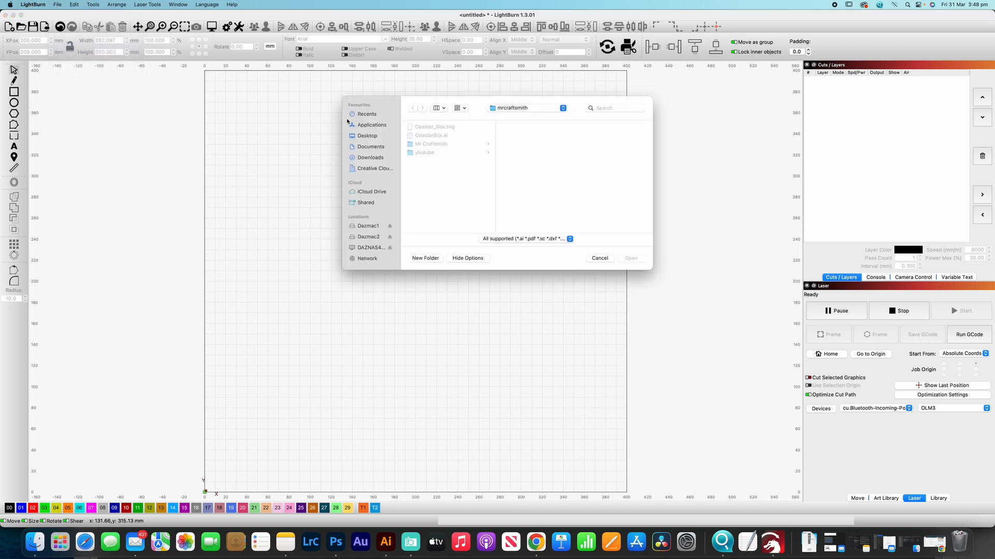
{"action": "left_click", "coordinate": [443, 137]}
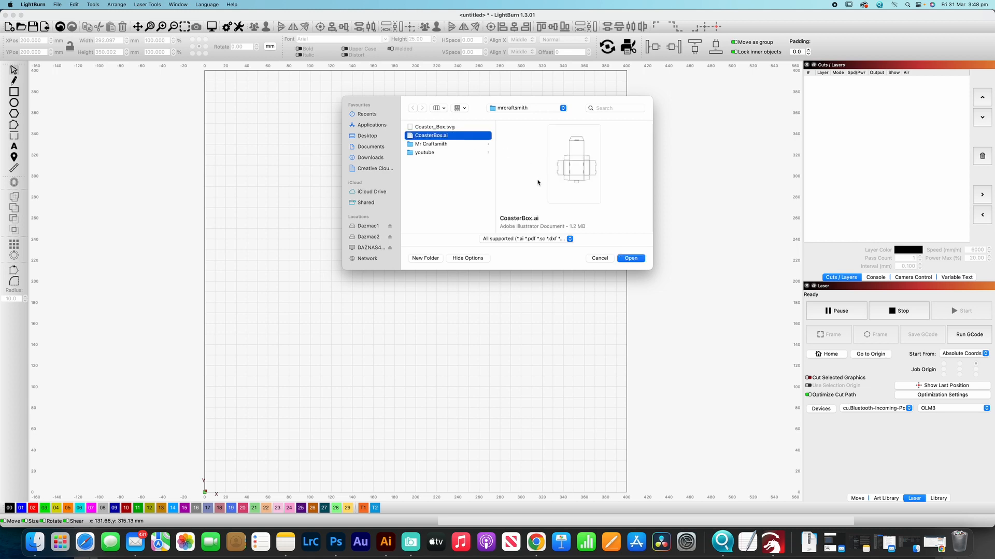
{"action": "left_click", "coordinate": [631, 258]}
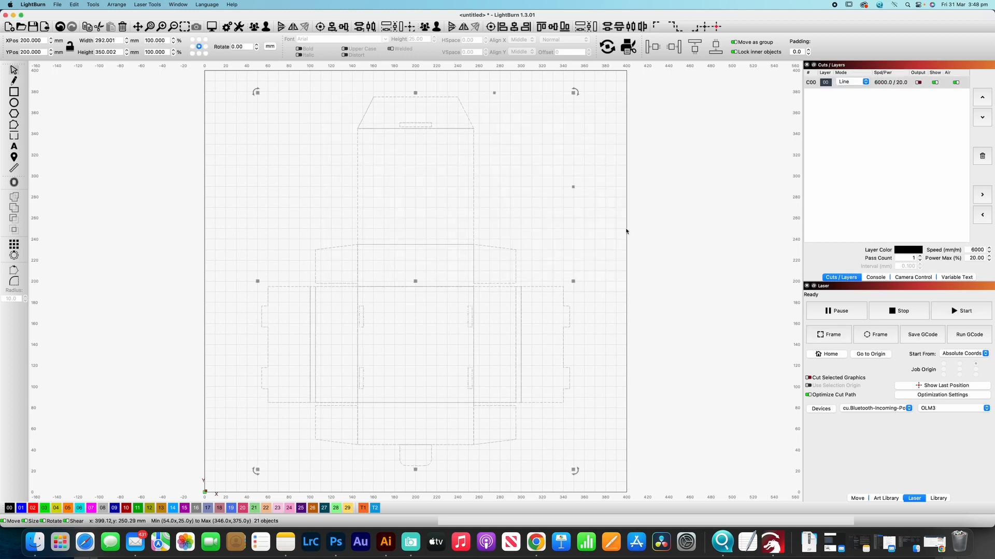
- Put a copy of the whole template on red layer 02, keeping the original in place on black layer 00
{"action": "left_click", "coordinate": [580, 207]}
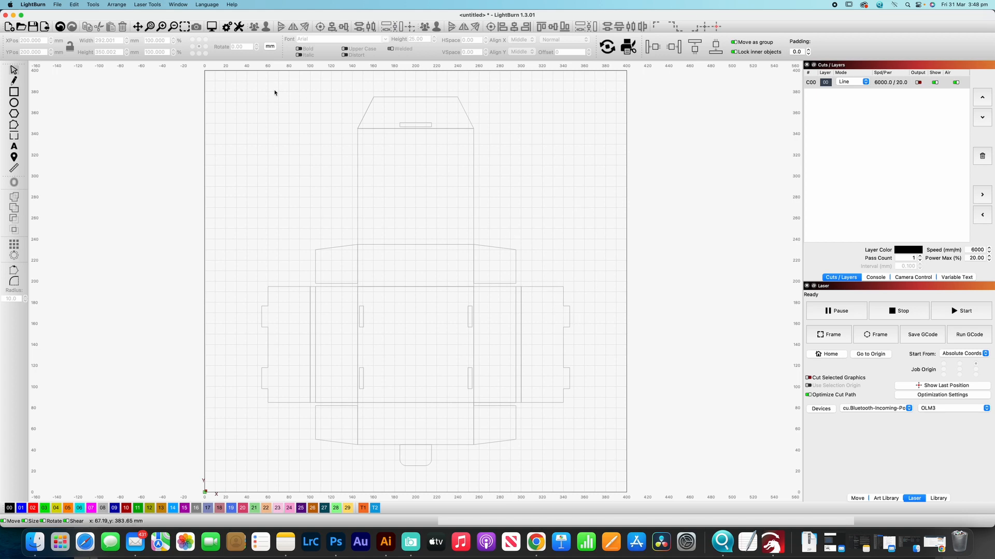
{"action": "left_click_drag", "start_coordinate": [255, 89], "coordinate": [590, 478]}
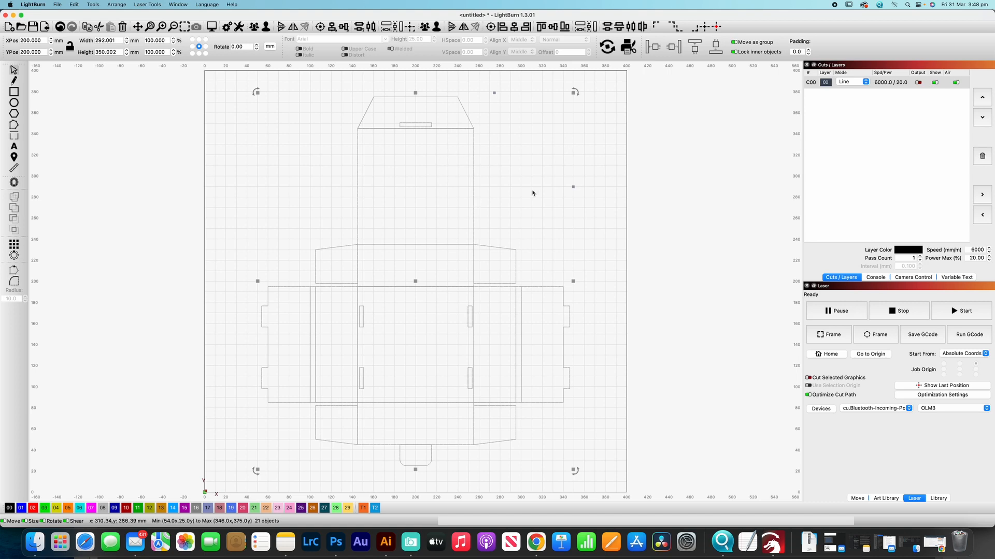
{"action": "left_click", "coordinate": [32, 508]}
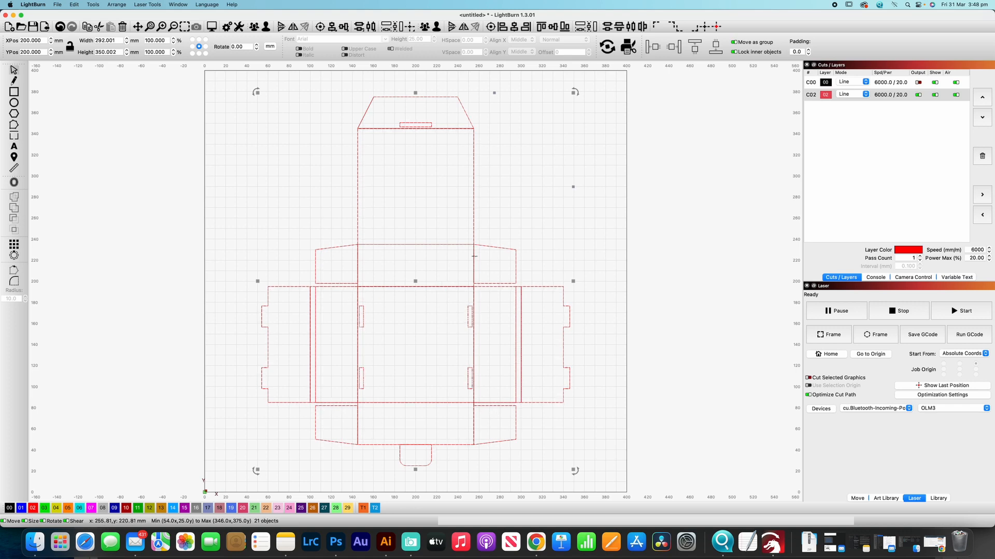
- Enable output for layer 00, and temporarily hide red layer 02 to check the black copy beneath it
{"action": "left_click", "coordinate": [918, 83]}
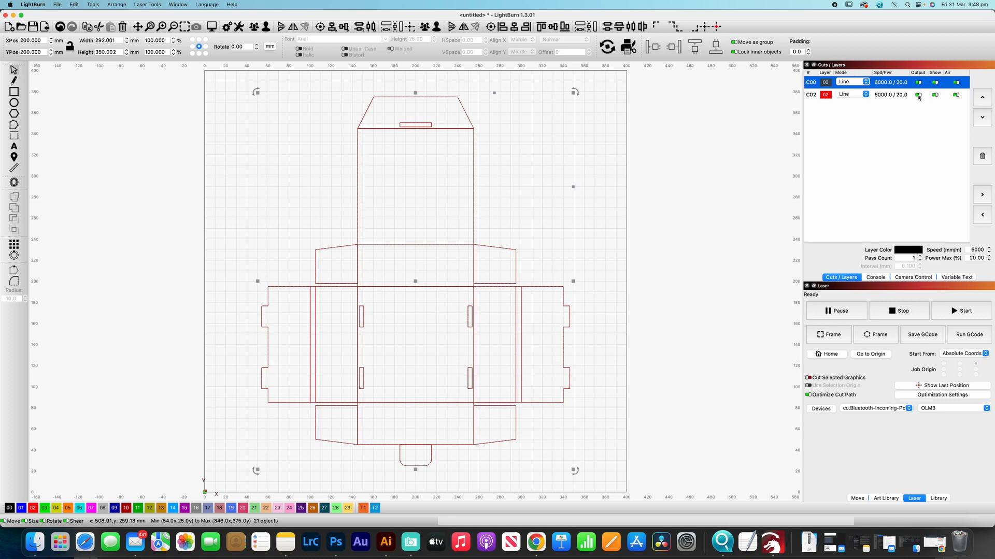
{"action": "left_click", "coordinate": [934, 96]}
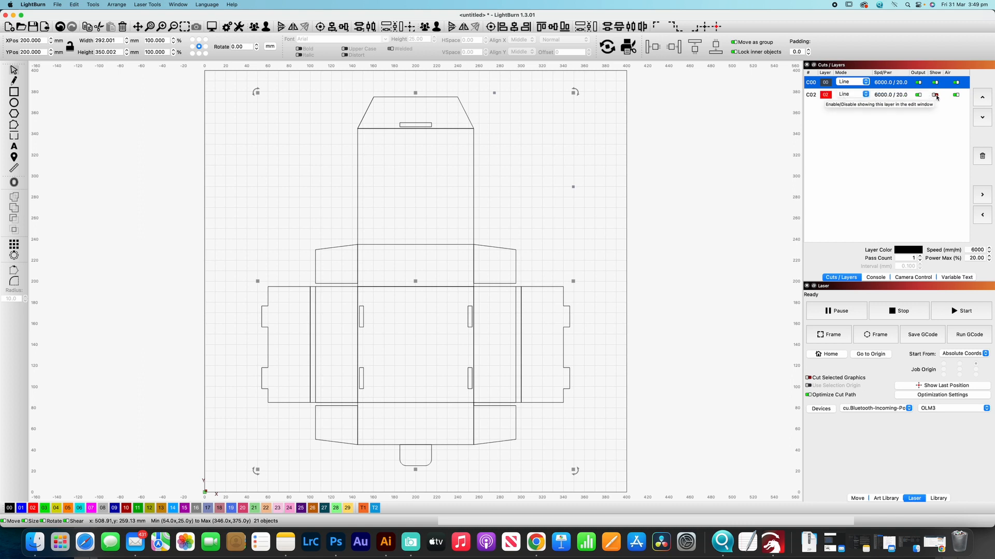
{"action": "left_click", "coordinate": [936, 96]}
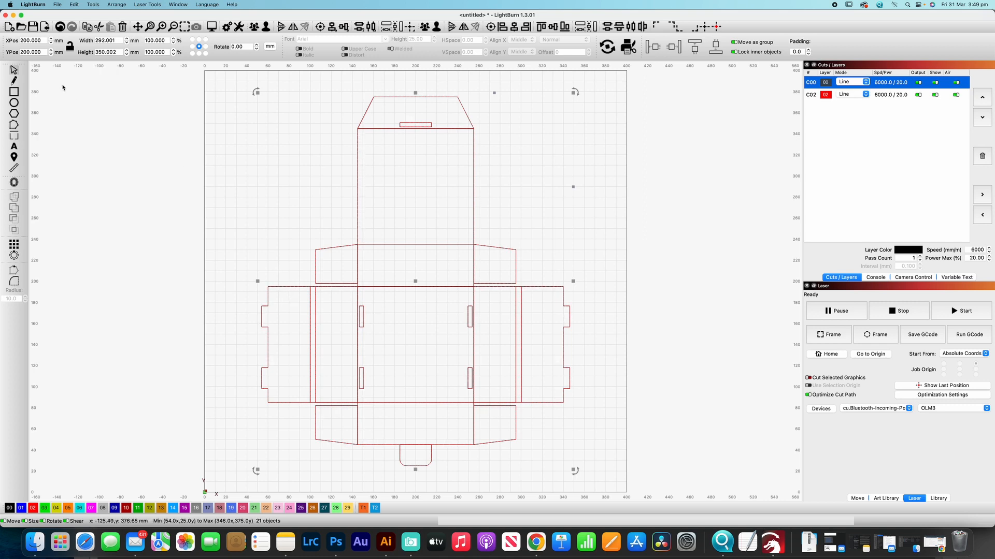
- Move the four slots in the base panel and the slot in the lid flap to green layer 03
{"action": "left_click", "coordinate": [317, 222]}
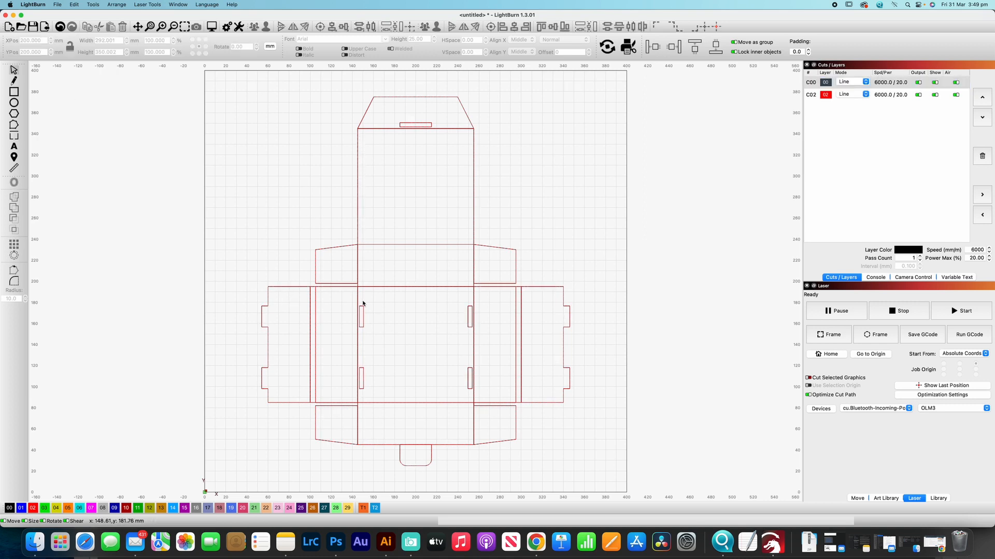
{"action": "left_click", "coordinate": [362, 309]}
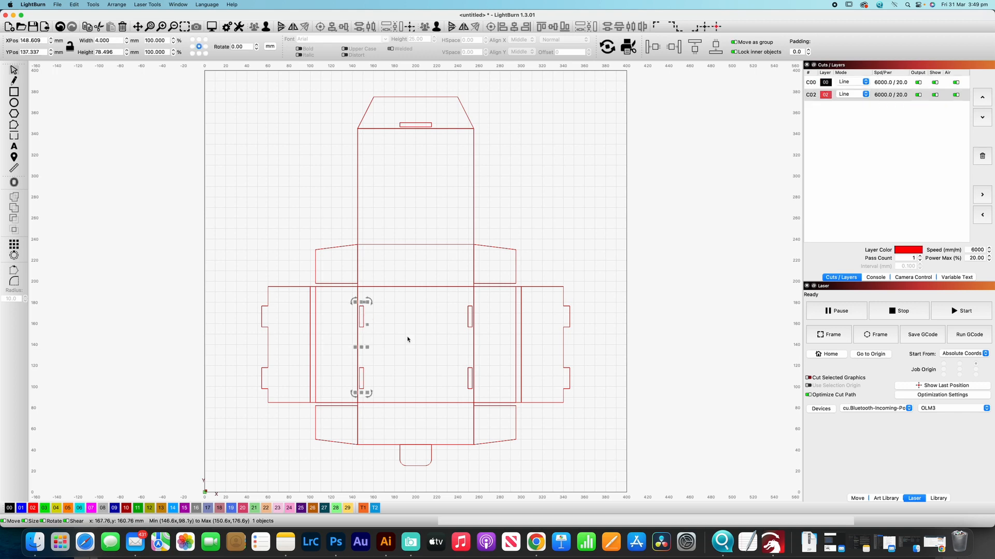
{"action": "left_click", "coordinate": [467, 319], "text": "shift"}
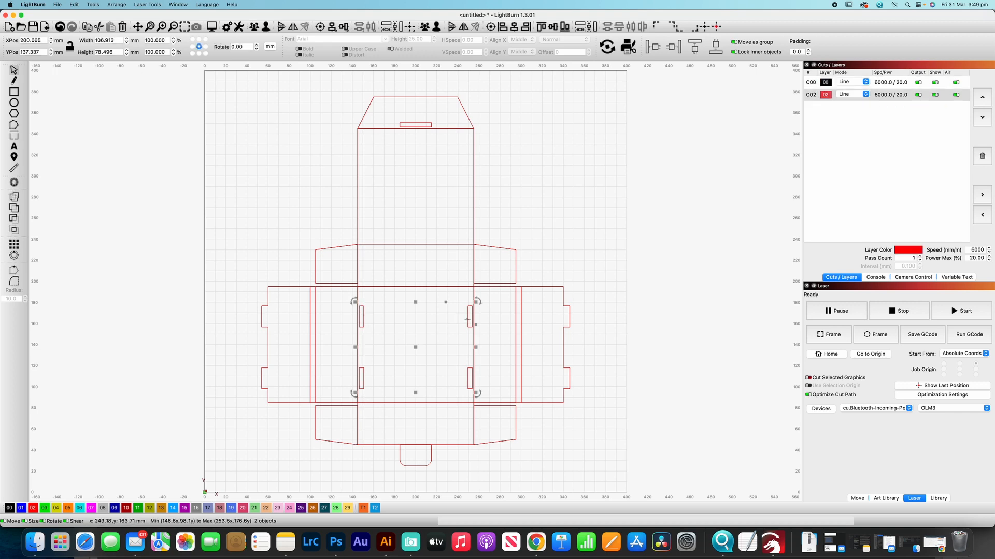
{"action": "scroll", "coordinate": [445, 248], "scroll_direction": "up", "scroll_amount": 3}
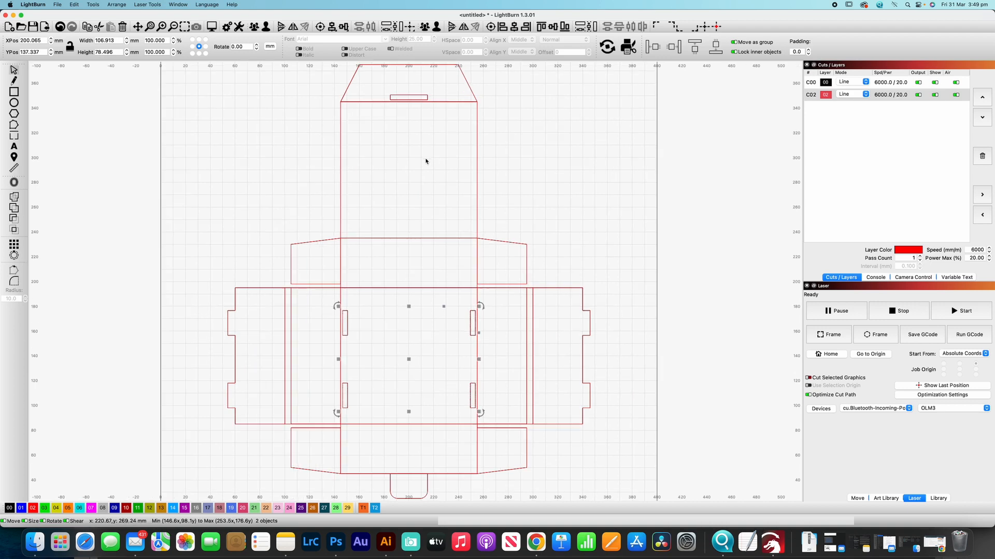
{"action": "left_click", "coordinate": [411, 94], "text": "shift"}
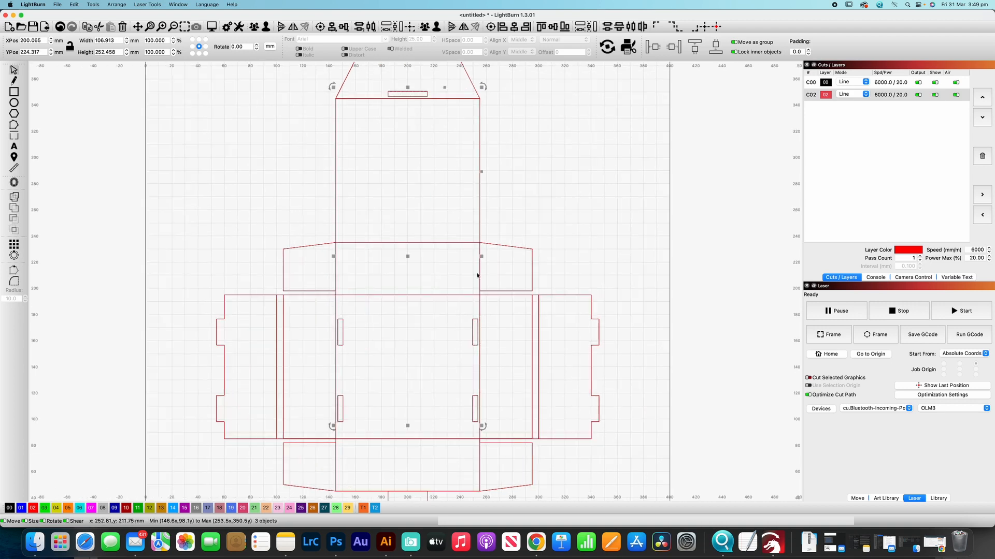
{"action": "scroll", "coordinate": [471, 290], "scroll_direction": "down", "scroll_amount": 5}
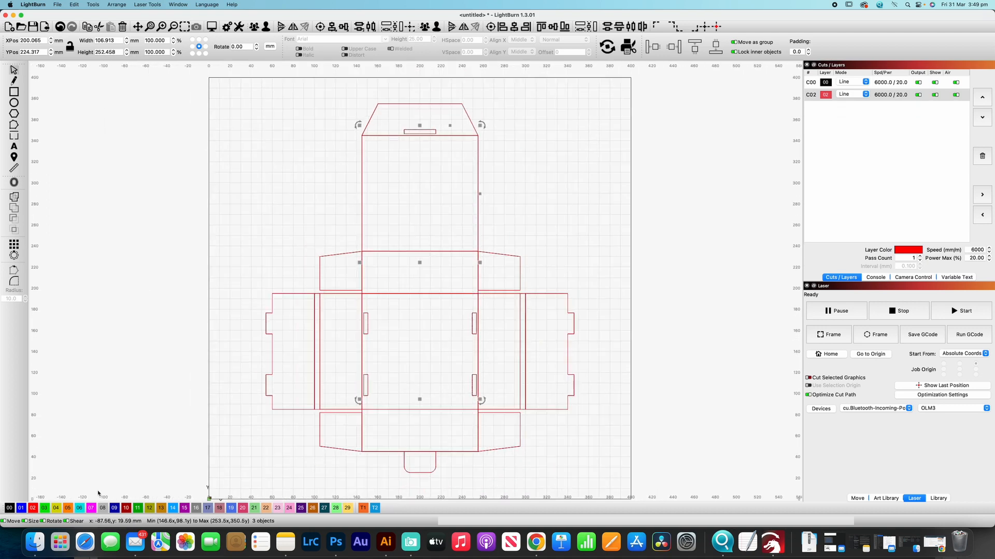
{"action": "left_click", "coordinate": [45, 508]}
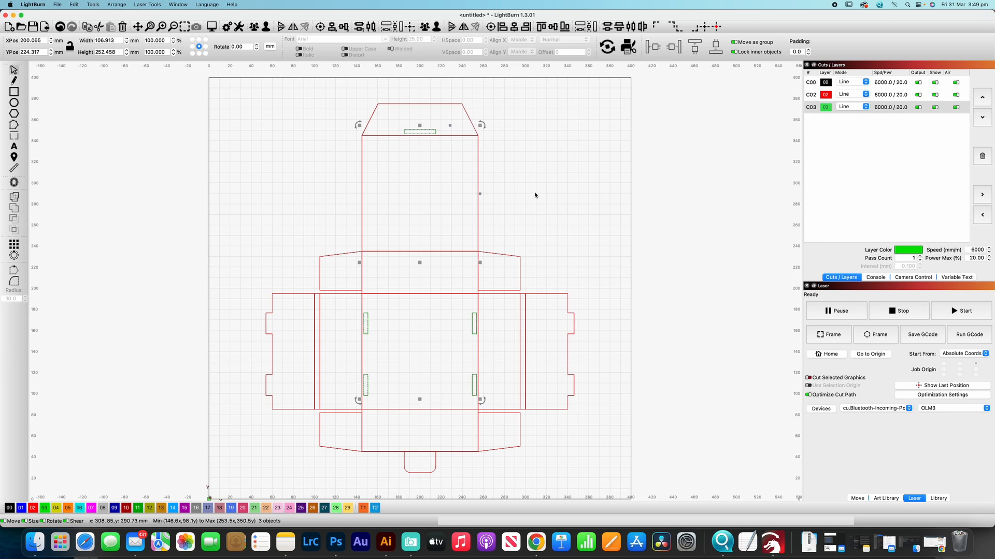
- Hide layers 00 and 03, and weld all the red layer 02 shapes together
{"action": "left_click", "coordinate": [884, 97]}
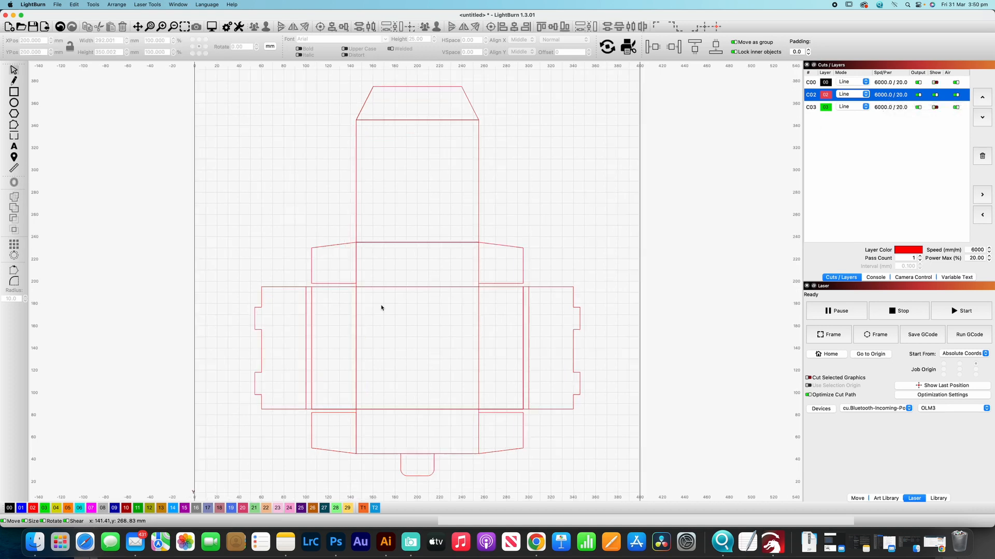
{"action": "left_click_drag", "start_coordinate": [220, 76], "coordinate": [625, 488]}
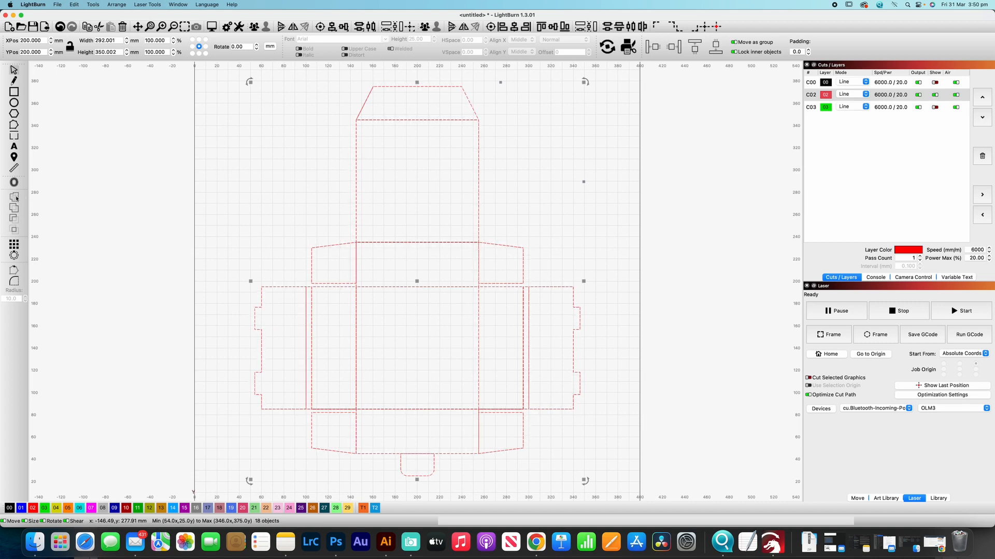
{"action": "left_click", "coordinate": [14, 197]}
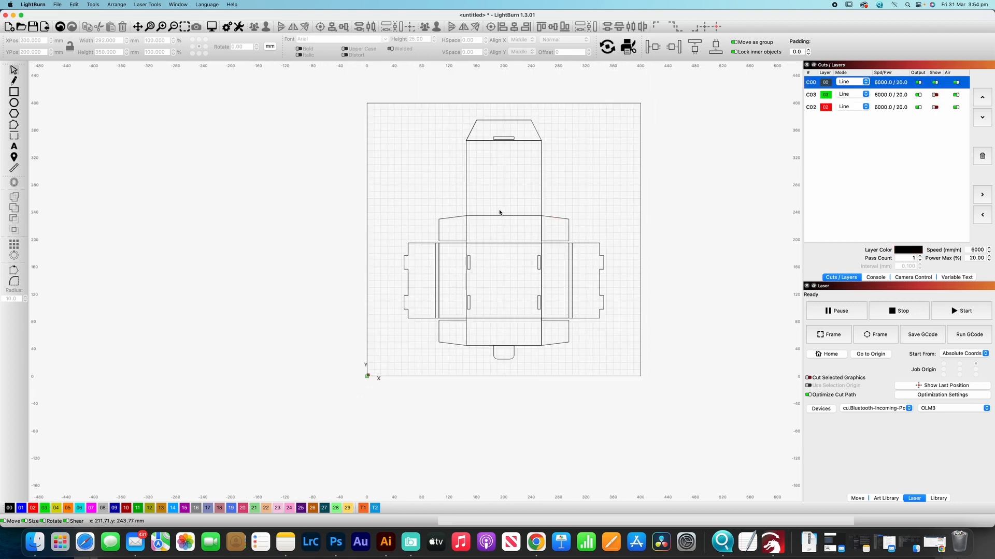
- Examine the black layer 00 template, up close at the double fold line between the left side panels
{"action": "scroll", "coordinate": [497, 211], "scroll_direction": "down", "scroll_amount": 2}
{"action": "scroll", "coordinate": [497, 211], "scroll_direction": "up", "scroll_amount": 2}
{"action": "scroll", "coordinate": [497, 211], "scroll_direction": "up", "scroll_amount": 1}
{"action": "scroll", "coordinate": [495, 194], "scroll_direction": "up", "scroll_amount": 2}
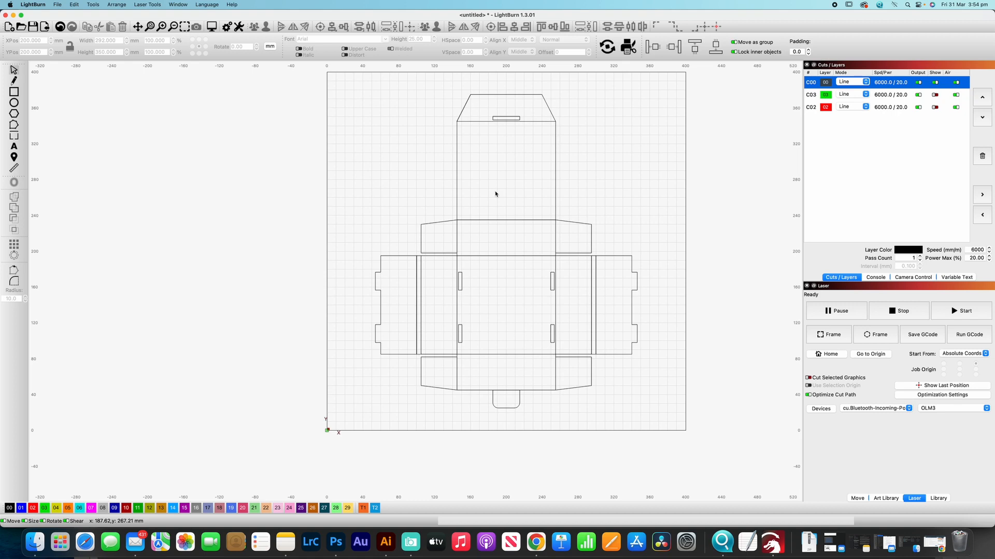
{"action": "scroll", "coordinate": [496, 194], "scroll_direction": "up", "scroll_amount": 1}
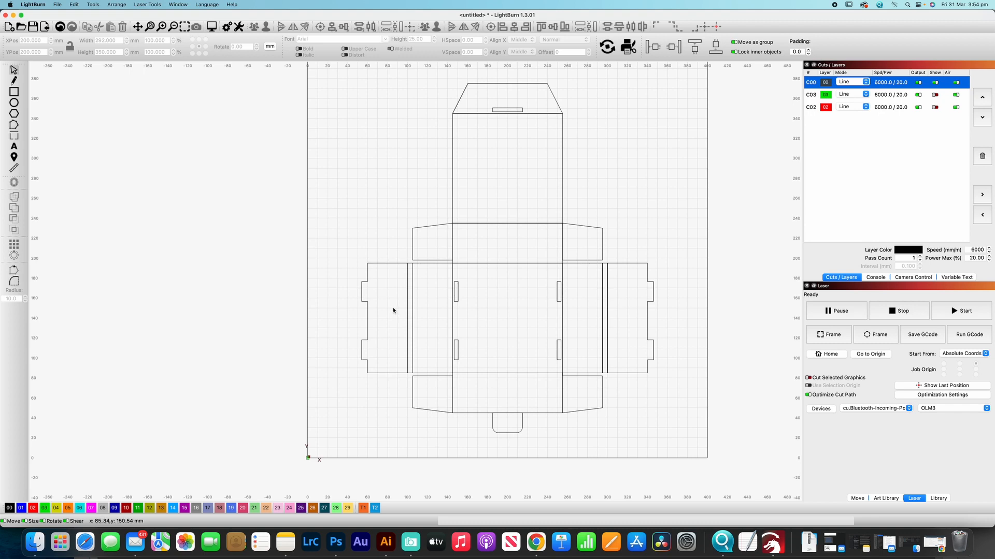
{"action": "scroll", "coordinate": [388, 325], "scroll_direction": "up", "scroll_amount": 8}
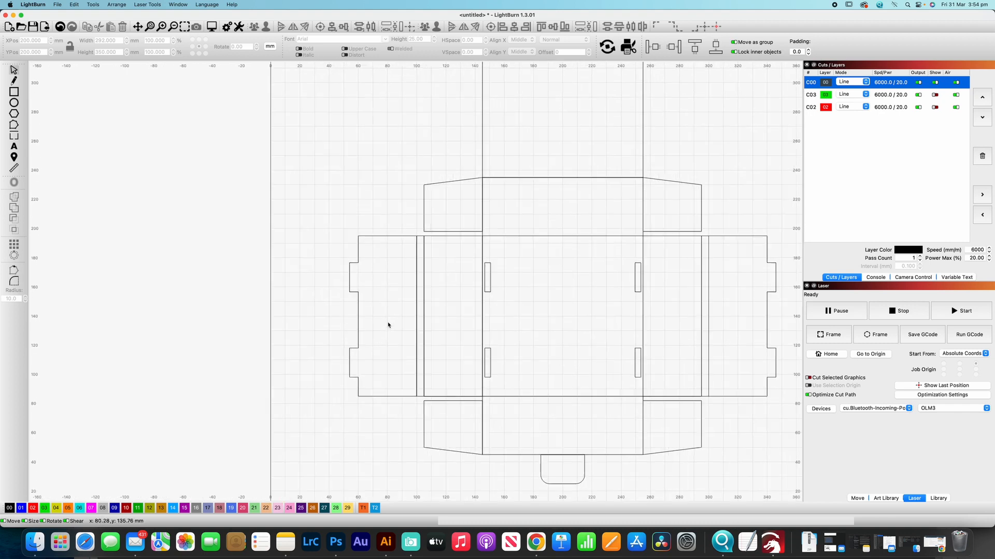
{"action": "scroll", "coordinate": [498, 277], "scroll_direction": "up", "scroll_amount": 3}
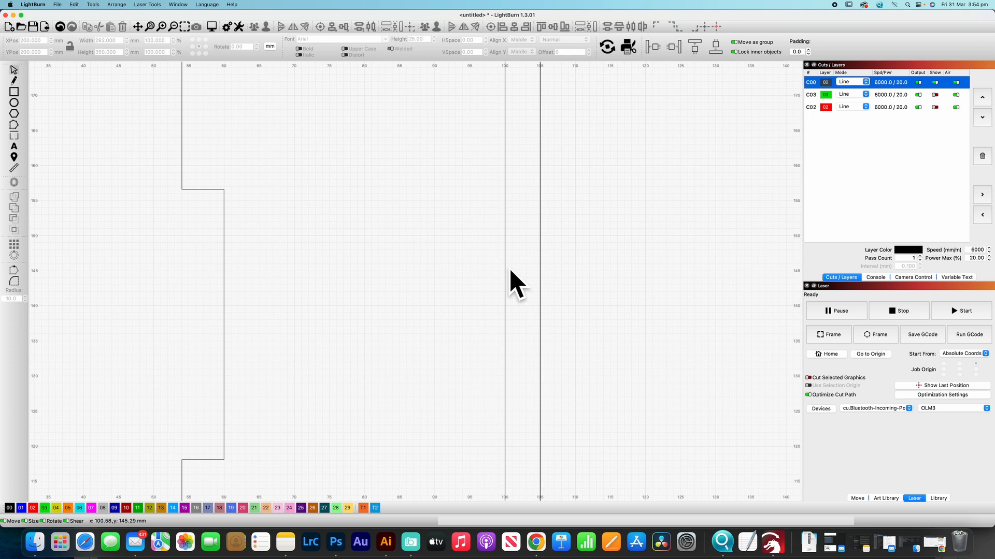
- Draw two vertical 110 mm lines on orange layer 05 over the double fold between the left side panels
{"action": "scroll", "coordinate": [504, 275], "scroll_direction": "up", "scroll_amount": 2}
{"action": "scroll", "coordinate": [505, 276], "scroll_direction": "down", "scroll_amount": 6}
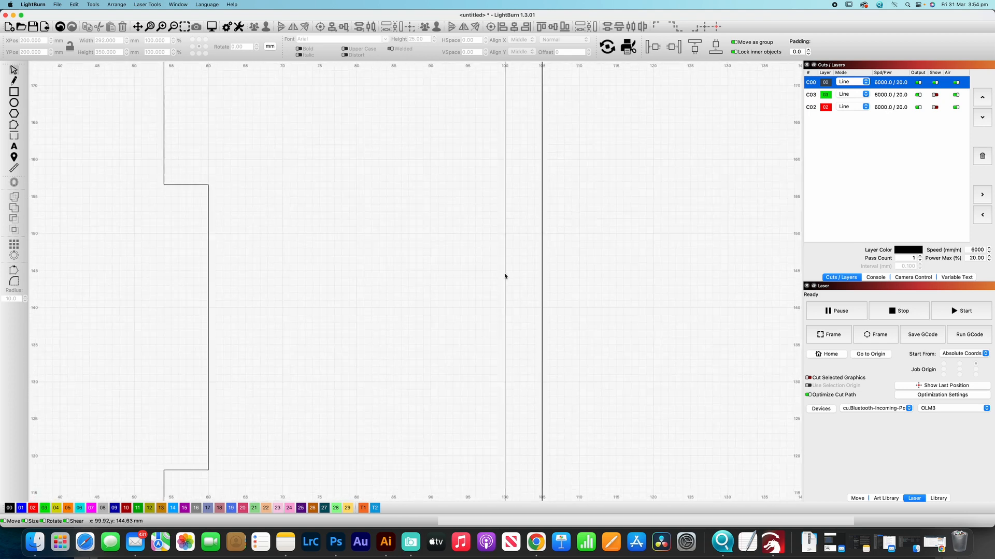
{"action": "scroll", "coordinate": [504, 273], "scroll_direction": "down", "scroll_amount": 1}
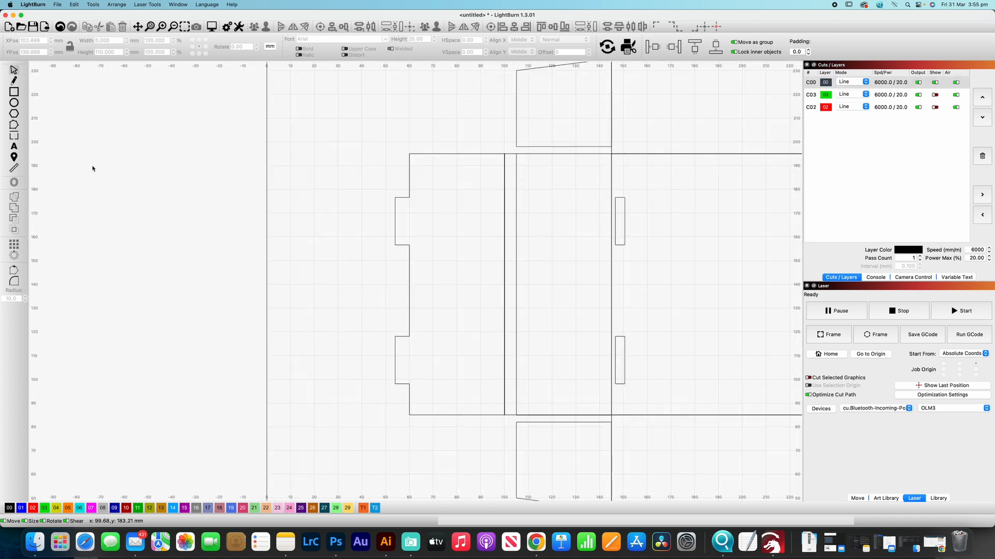
{"action": "left_click", "coordinate": [13, 80]}
{"action": "left_click", "coordinate": [504, 154]}
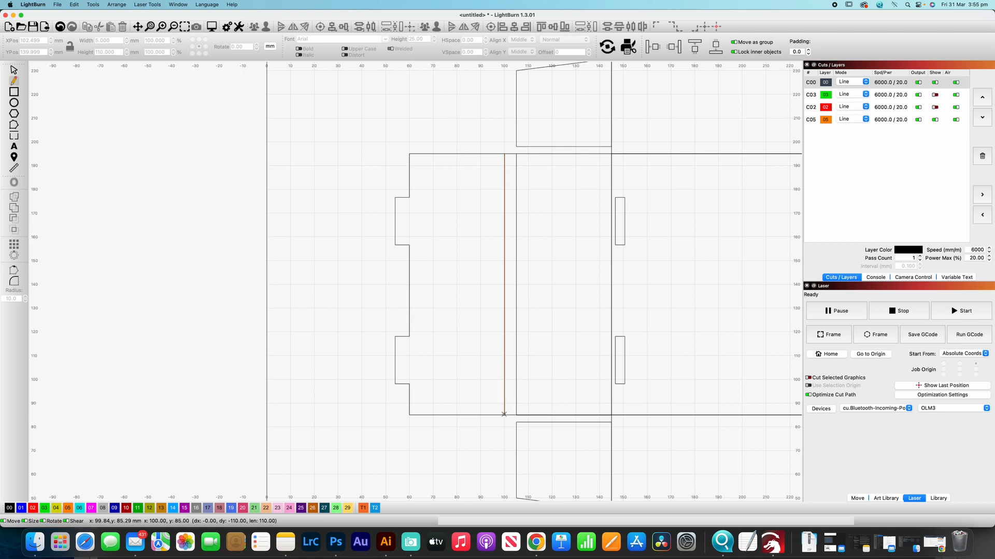
{"action": "left_click", "coordinate": [504, 415]}
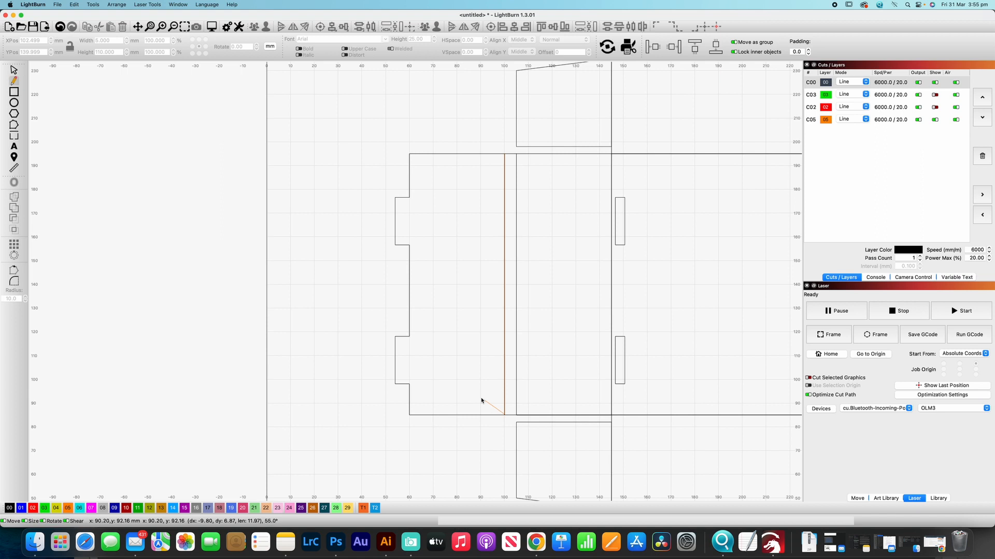
{"action": "key", "text": "Escape"}
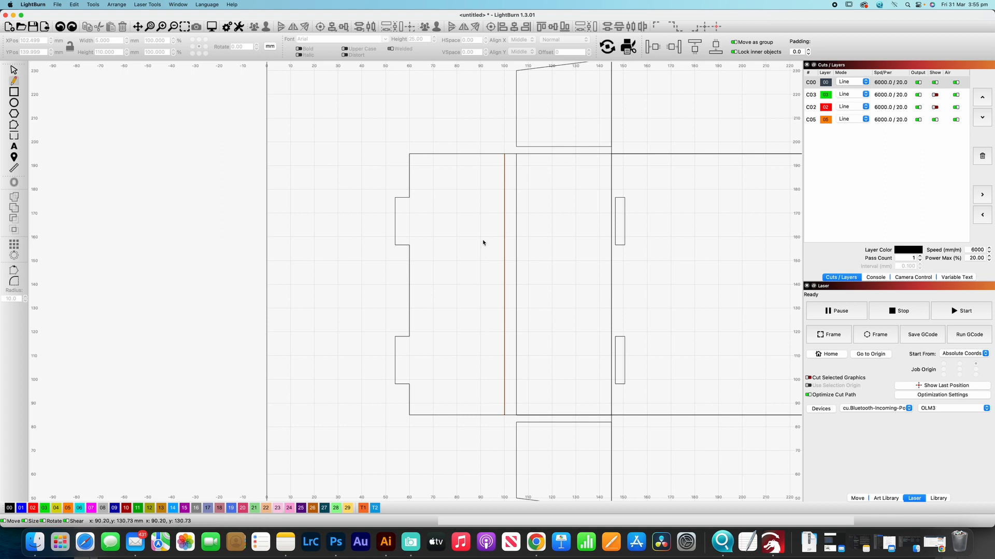
{"action": "left_click", "coordinate": [516, 154]}
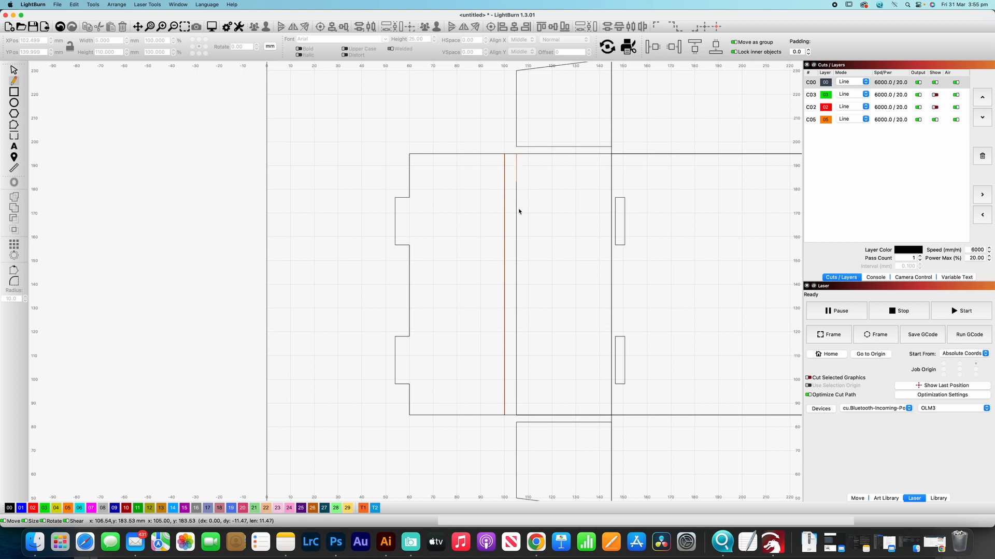
{"action": "left_click", "coordinate": [515, 414]}
{"action": "key", "text": "Escape"}
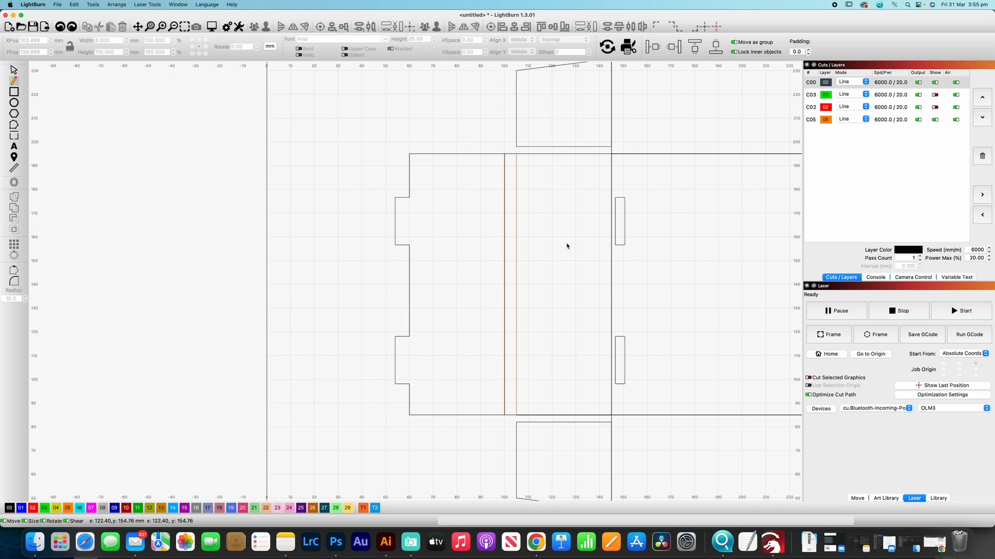
- Trace the four fold edges of the square base panel with lines on orange layer 05
{"action": "left_click", "coordinate": [611, 154]}
{"action": "left_click", "coordinate": [611, 415]}
{"action": "scroll", "coordinate": [766, 410], "scroll_direction": "right", "scroll_amount": 3}
{"action": "key", "text": "Escape"}
{"action": "left_click", "coordinate": [462, 415]}
{"action": "left_click", "coordinate": [724, 415]}
{"action": "left_click", "coordinate": [723, 154]}
{"action": "left_click", "coordinate": [462, 154]}
- Draw two vertical lines on orange layer 05 over the double fold between the right side panels
{"action": "scroll", "coordinate": [644, 217], "scroll_direction": "right", "scroll_amount": 5}
{"action": "left_click", "coordinate": [564, 150]}
{"action": "left_click", "coordinate": [563, 411]}
{"action": "key", "text": "Escape"}
{"action": "left_click", "coordinate": [575, 411]}
{"action": "left_click", "coordinate": [575, 150]}
{"action": "key", "text": "Escape"}
- Draw orange fold lines along both sides of the panel below the base, and across the base of its rounded tab
{"action": "scroll", "coordinate": [469, 410], "scroll_direction": "up", "scroll_amount": 2}
{"action": "left_click_drag", "start_coordinate": [469, 410], "coordinate": [587, 154]}
{"action": "left_click", "coordinate": [587, 155]}
{"action": "key", "text": "Escape"}
{"action": "left_click", "coordinate": [587, 155]}
{"action": "left_click", "coordinate": [588, 260]}
{"action": "key", "text": "Escape"}
{"action": "left_click", "coordinate": [296, 154]}
{"action": "left_click", "coordinate": [295, 260]}
{"action": "key", "text": "Escape"}
{"action": "left_click", "coordinate": [402, 261]}
{"action": "left_click", "coordinate": [481, 261]}
- Draw orange fold lines where the two side flaps meet the panel between the base and the lid
{"action": "scroll", "coordinate": [475, 218], "scroll_direction": "down", "scroll_amount": 3}
{"action": "left_click_drag", "start_coordinate": [411, 62], "coordinate": [451, 207]}
{"action": "scroll", "coordinate": [450, 204], "scroll_direction": "up", "scroll_amount": 3}
{"action": "left_click", "coordinate": [431, 163]}
{"action": "left_click", "coordinate": [431, 248]}
{"action": "key", "text": "Escape"}
{"action": "left_click", "coordinate": [666, 163]}
{"action": "left_click", "coordinate": [666, 248]}
{"action": "key", "text": "Escape"}
- Draw orange fold lines between the lid and its tapered flap, and between the lid and the panel below it
{"action": "left_click_drag", "start_coordinate": [628, 175], "coordinate": [624, 425]}
{"action": "left_click", "coordinate": [427, 179]}
{"action": "left_click", "coordinate": [661, 178]}
{"action": "key", "text": "Escape"}
{"action": "key", "text": "super+0"}
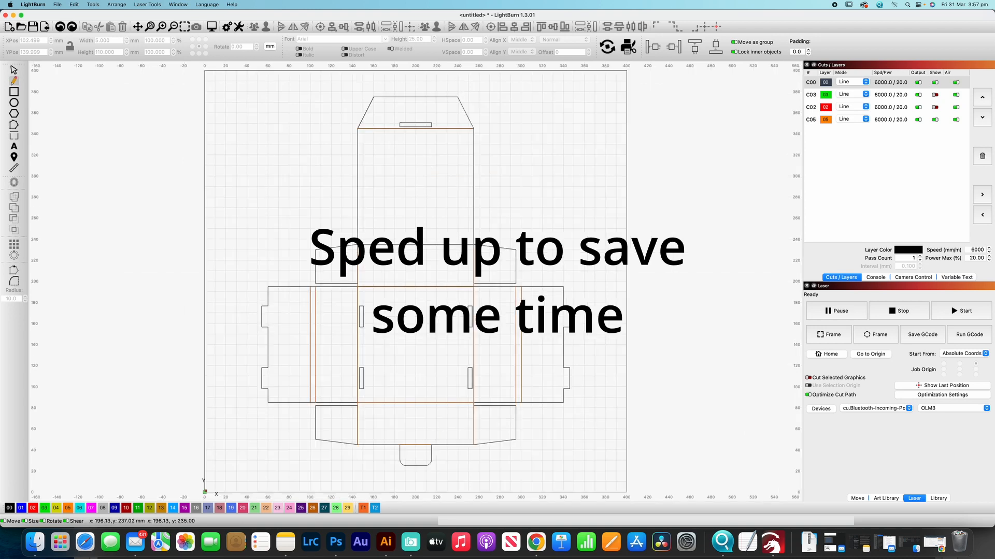
{"action": "scroll", "coordinate": [391, 263], "scroll_direction": "up", "scroll_amount": 2}
{"action": "left_click", "coordinate": [344, 237]}
{"action": "left_click", "coordinate": [511, 236]}
{"action": "key", "text": "Escape"}
{"action": "left_click_drag", "start_coordinate": [477, 330], "coordinate": [528, 200]}
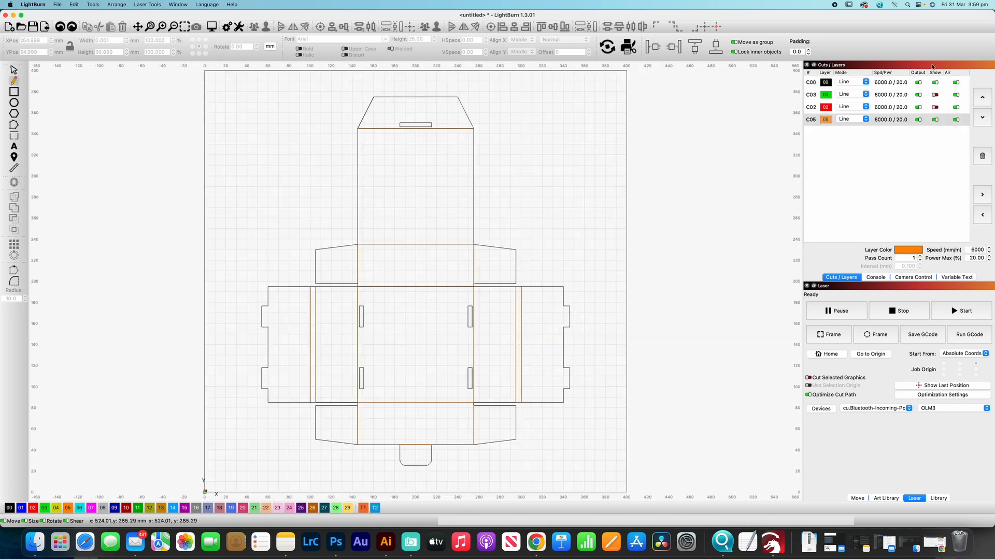
- Temporarily hide black layer 00 to check the orange fold lines on their own
{"action": "left_click", "coordinate": [935, 83]}
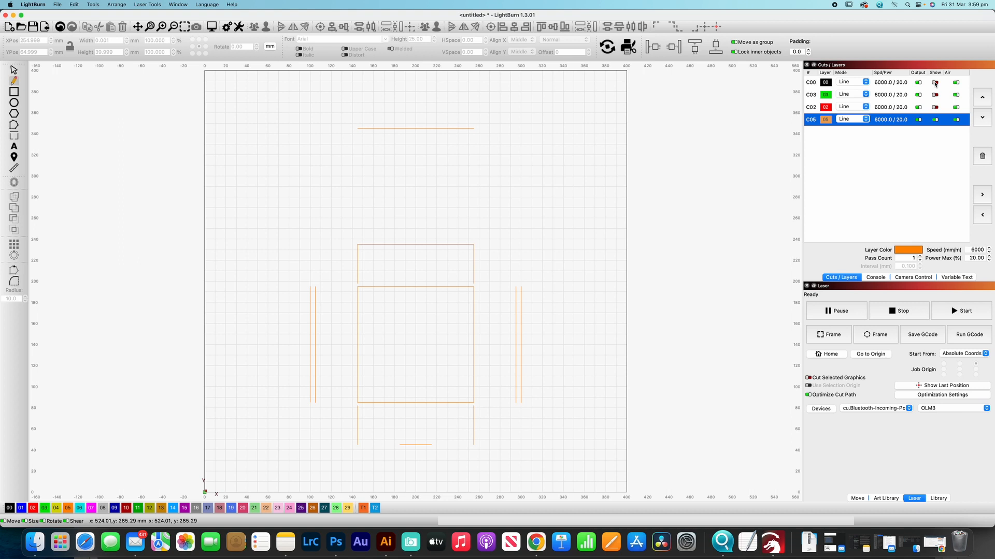
{"action": "left_click", "coordinate": [935, 83]}
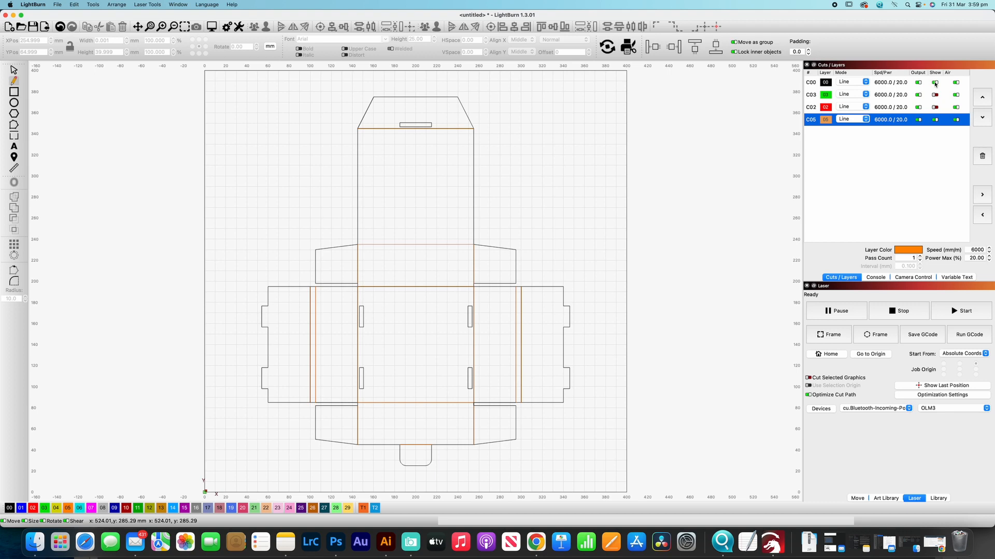
{"action": "left_click", "coordinate": [935, 82]}
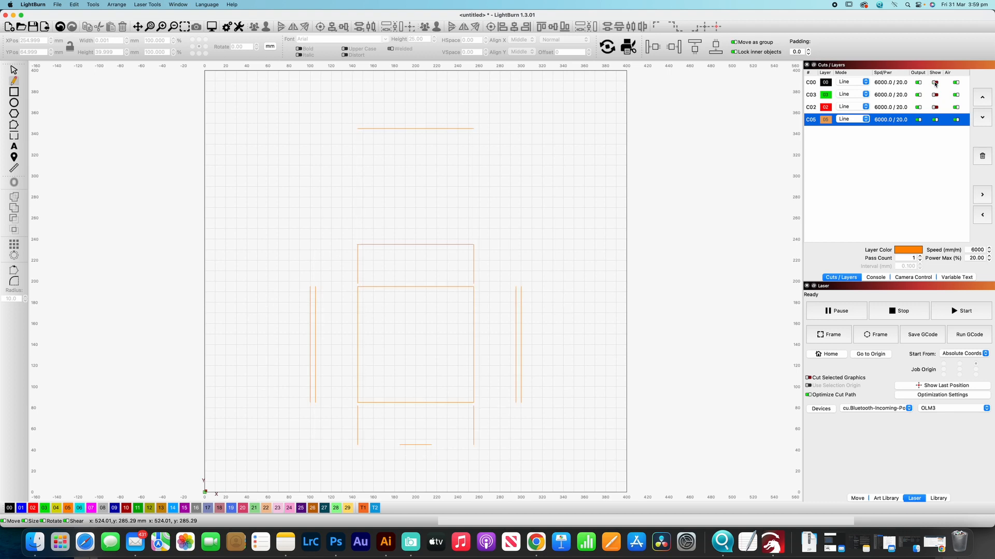
{"action": "left_click", "coordinate": [935, 83]}
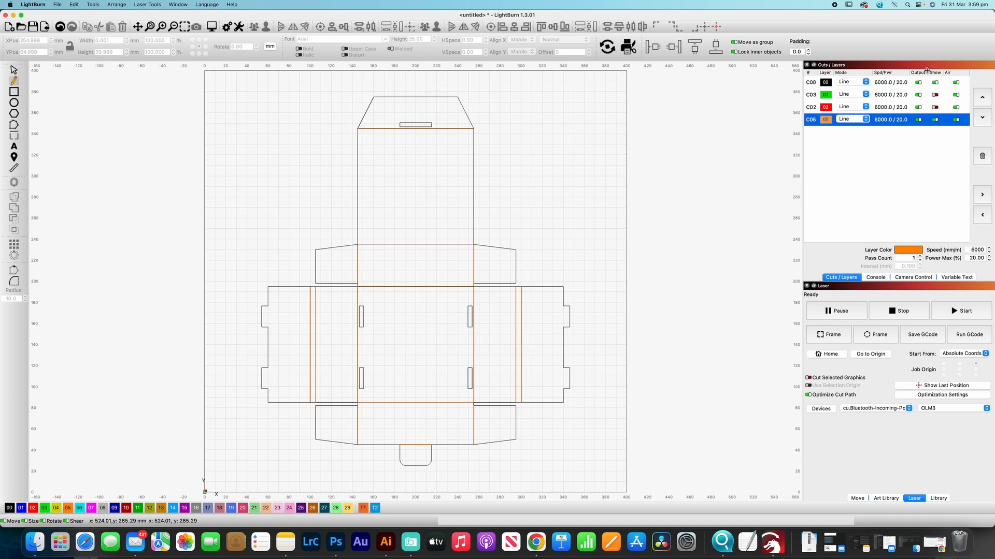
- Disable output for black layer 00, and show green layer 03 and red layer 02 again
{"action": "left_click", "coordinate": [918, 82]}
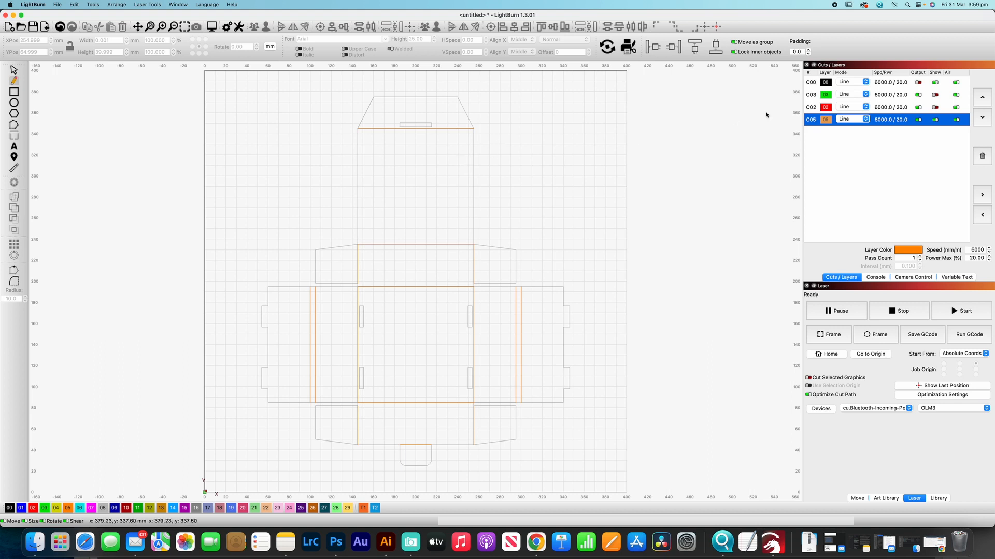
{"action": "left_click", "coordinate": [896, 95]}
{"action": "left_click", "coordinate": [935, 95]}
{"action": "left_click", "coordinate": [935, 108]}
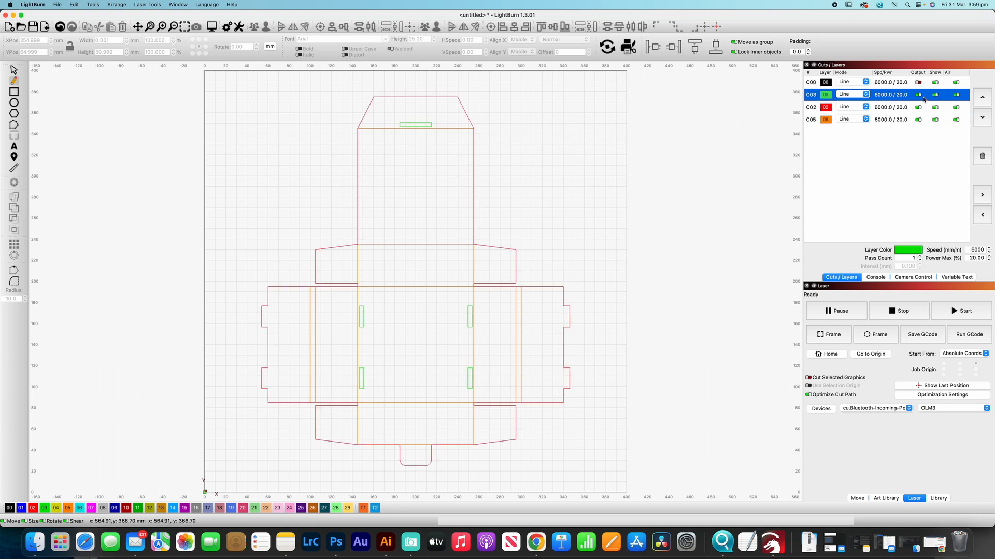
- Reorder the cut layers so orange layer 05 runs before green layer 03 and red layer 02
{"action": "left_click", "coordinate": [887, 108]}
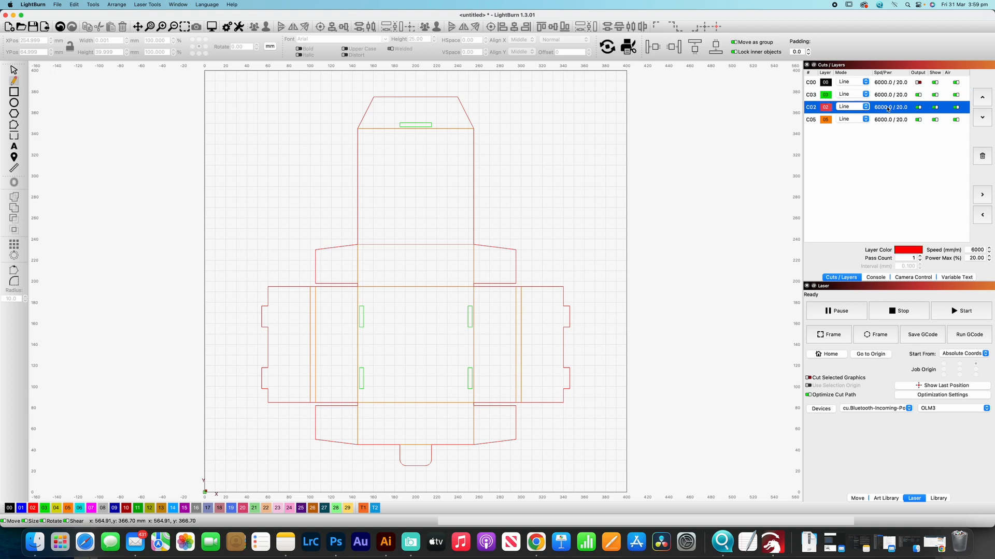
{"action": "left_click", "coordinate": [884, 120]}
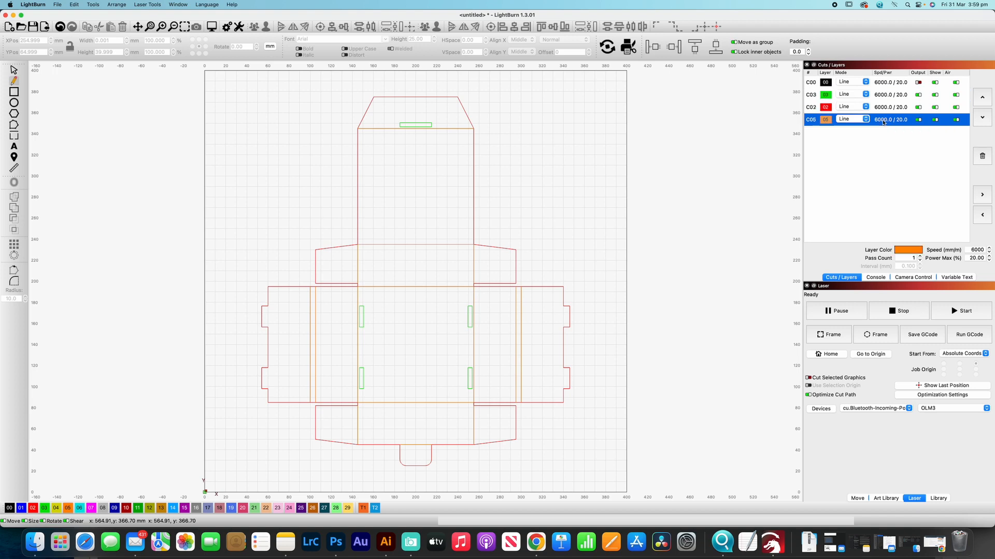
{"action": "left_click_drag", "start_coordinate": [884, 123], "coordinate": [881, 94]}
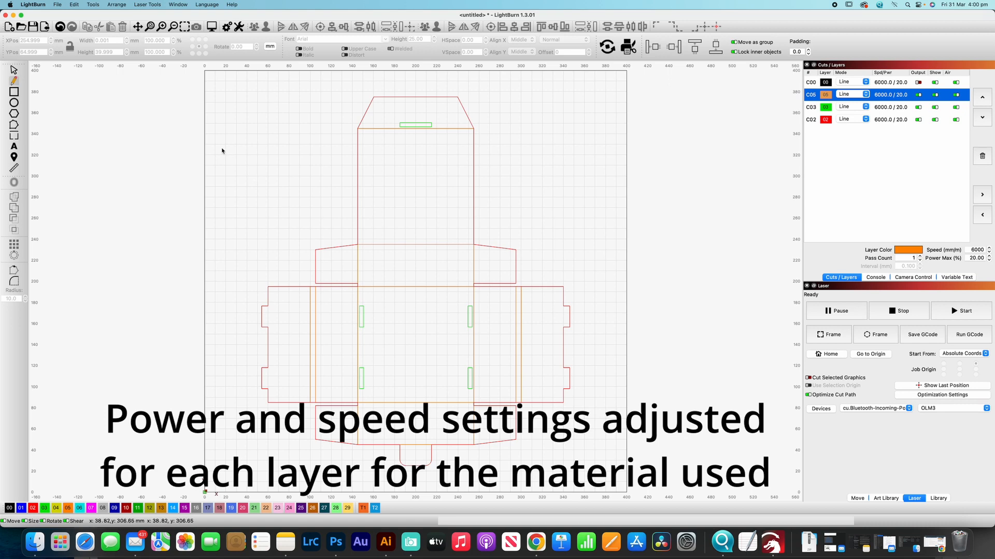
- Select all the shapes of the box template
{"action": "key", "text": "super+a"}
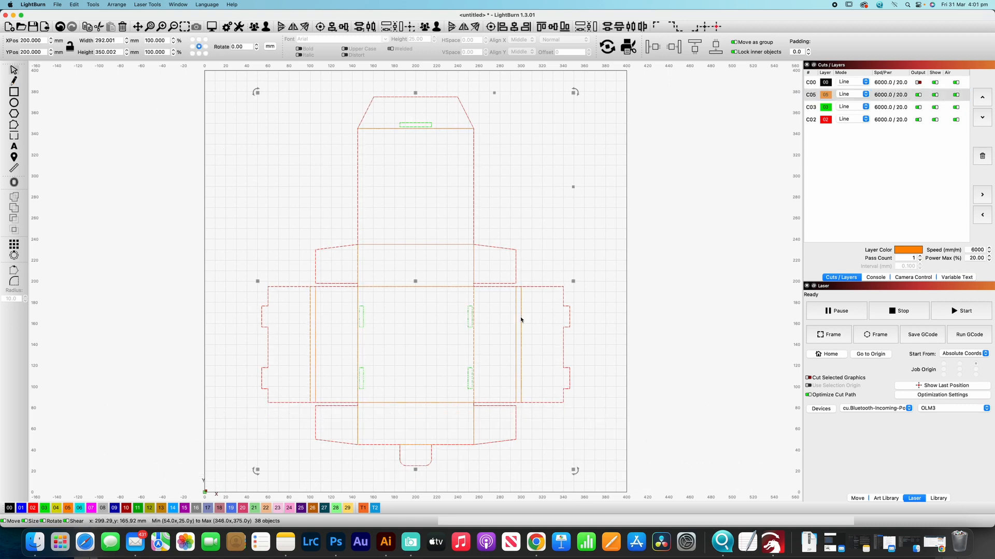